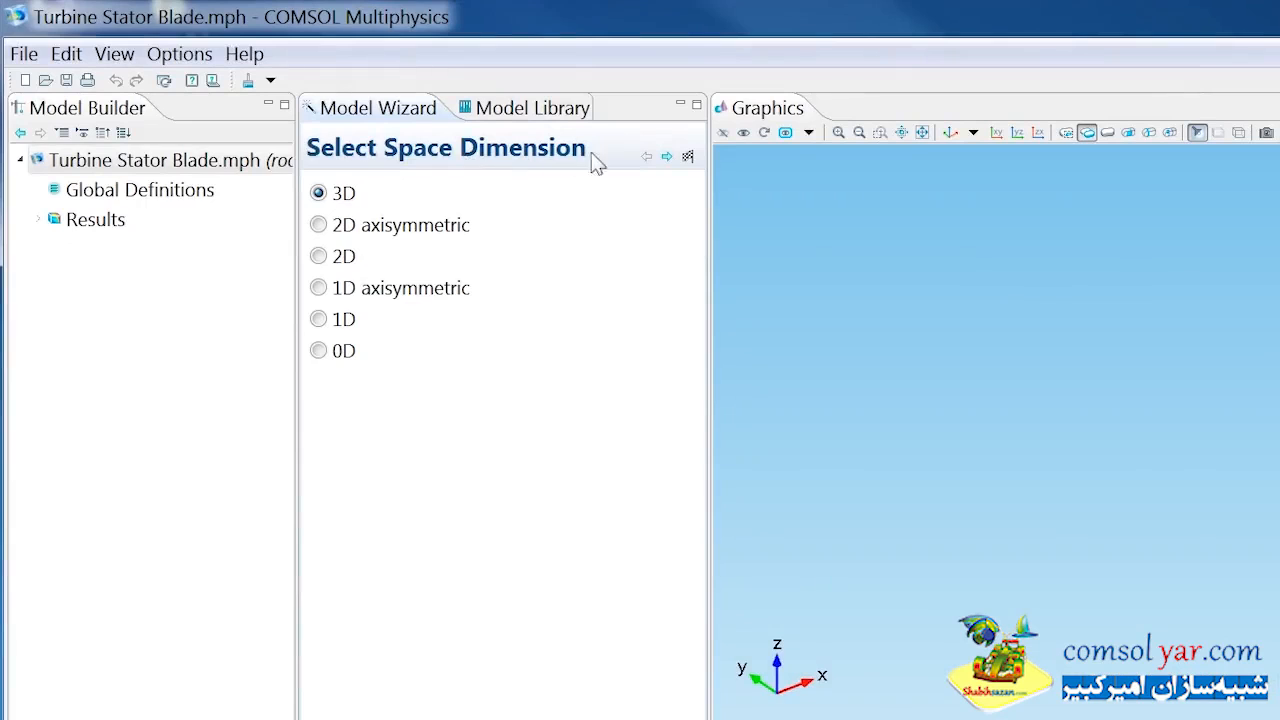
Create a 3D model with the Thermal Stress interface from Structural Mechanics and a Stationary preset study.
{"action": "left_click", "coordinate": [666, 160]}
{"action": "left_click", "coordinate": [463, 412]}
{"action": "scroll", "coordinate": [471, 417], "scroll_direction": "down", "scroll_amount": 2}
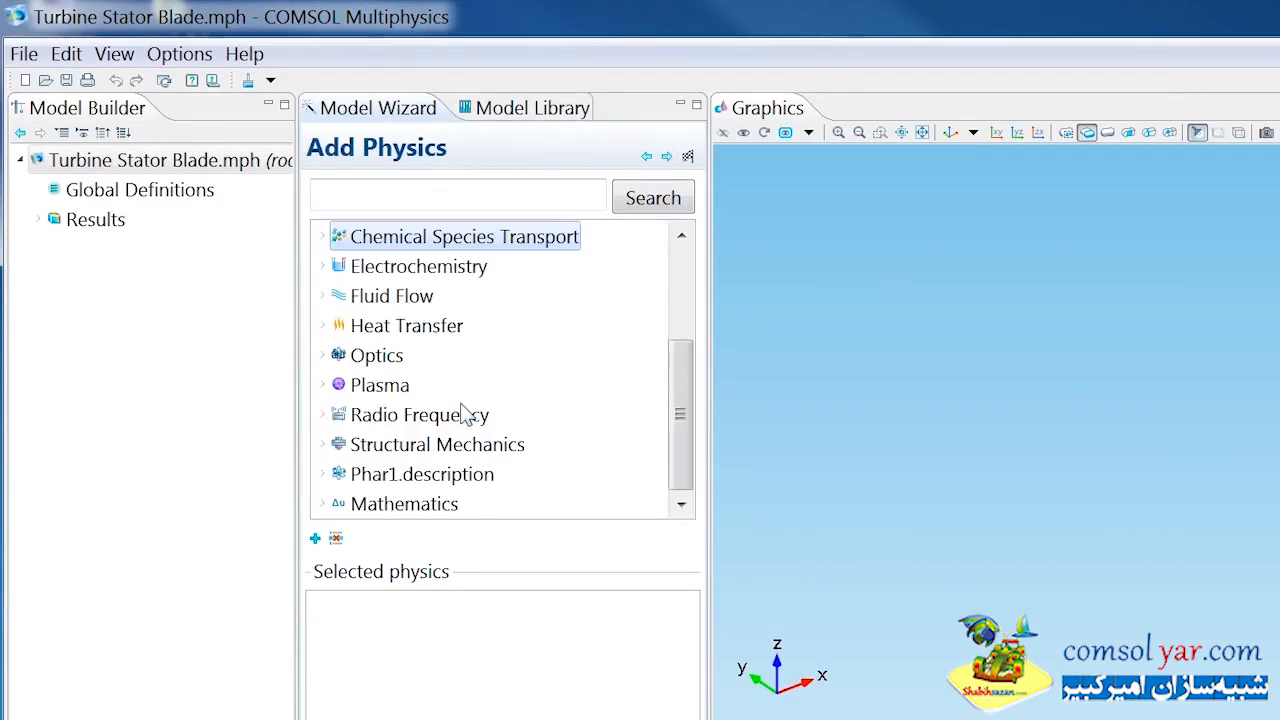
{"action": "left_click", "coordinate": [323, 444]}
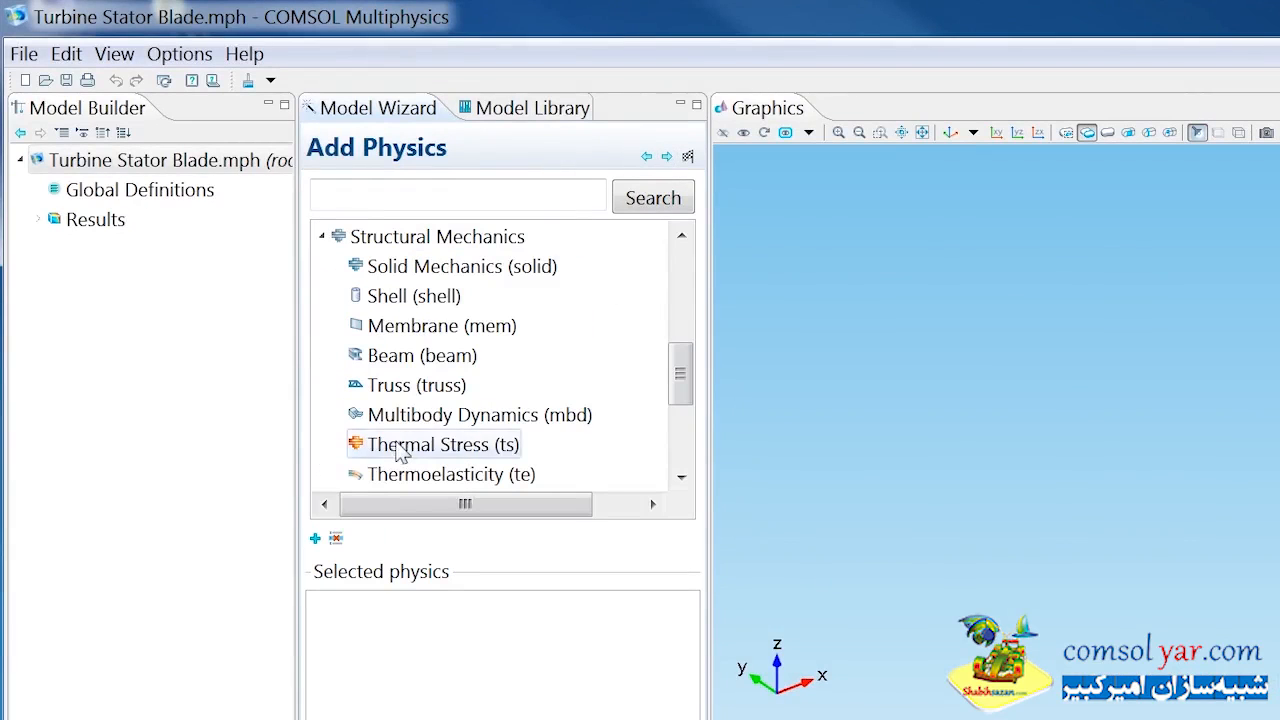
{"action": "right_click", "coordinate": [400, 452]}
{"action": "left_click", "coordinate": [470, 457]}
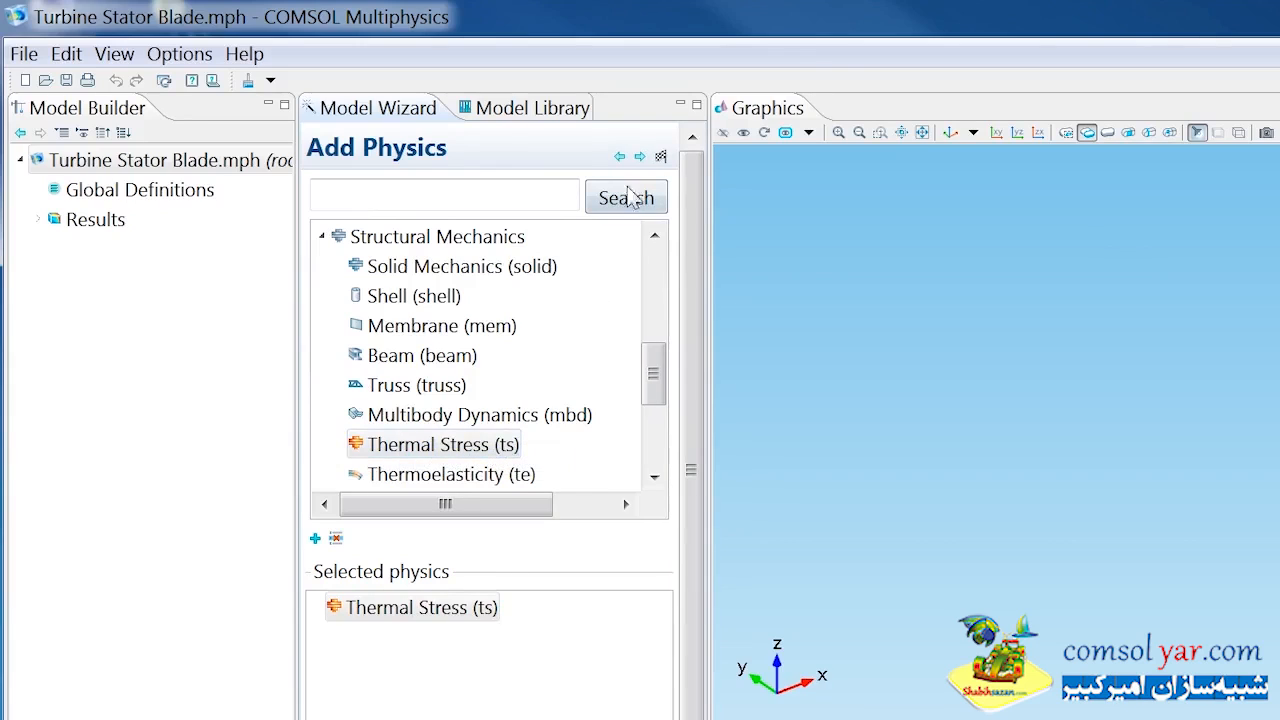
{"action": "left_click", "coordinate": [640, 158]}
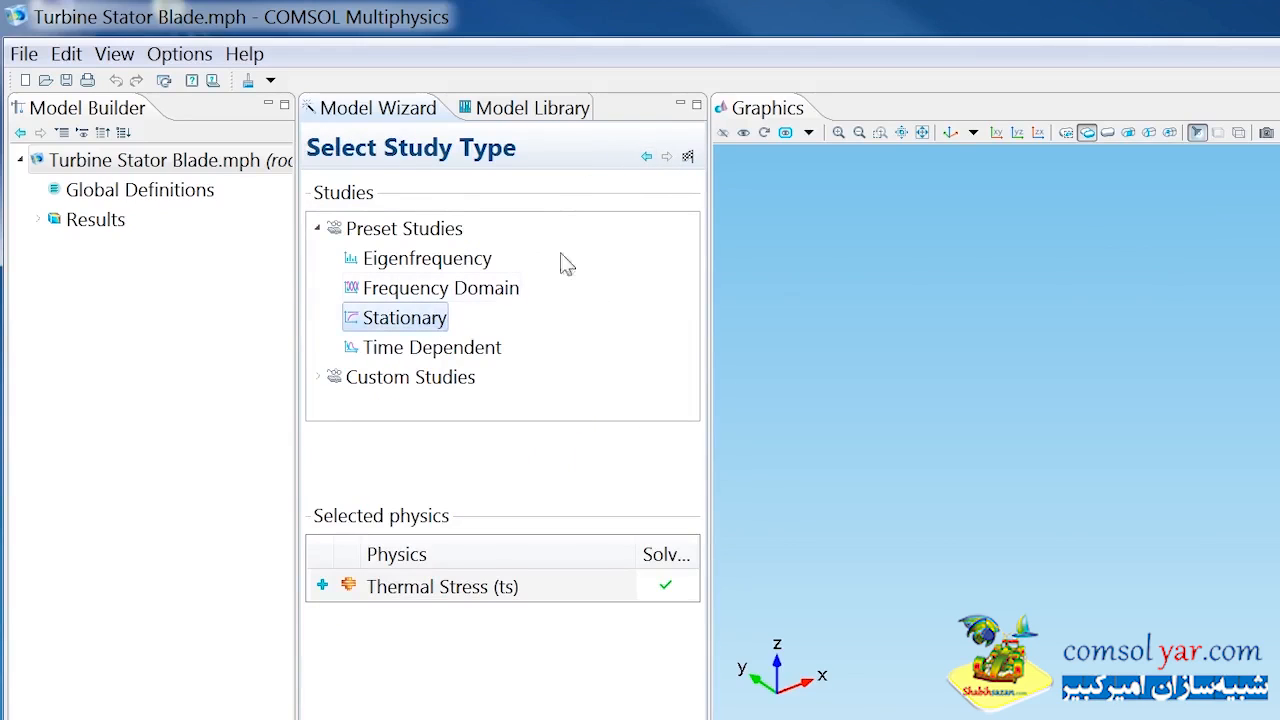
{"action": "left_click", "coordinate": [688, 157]}
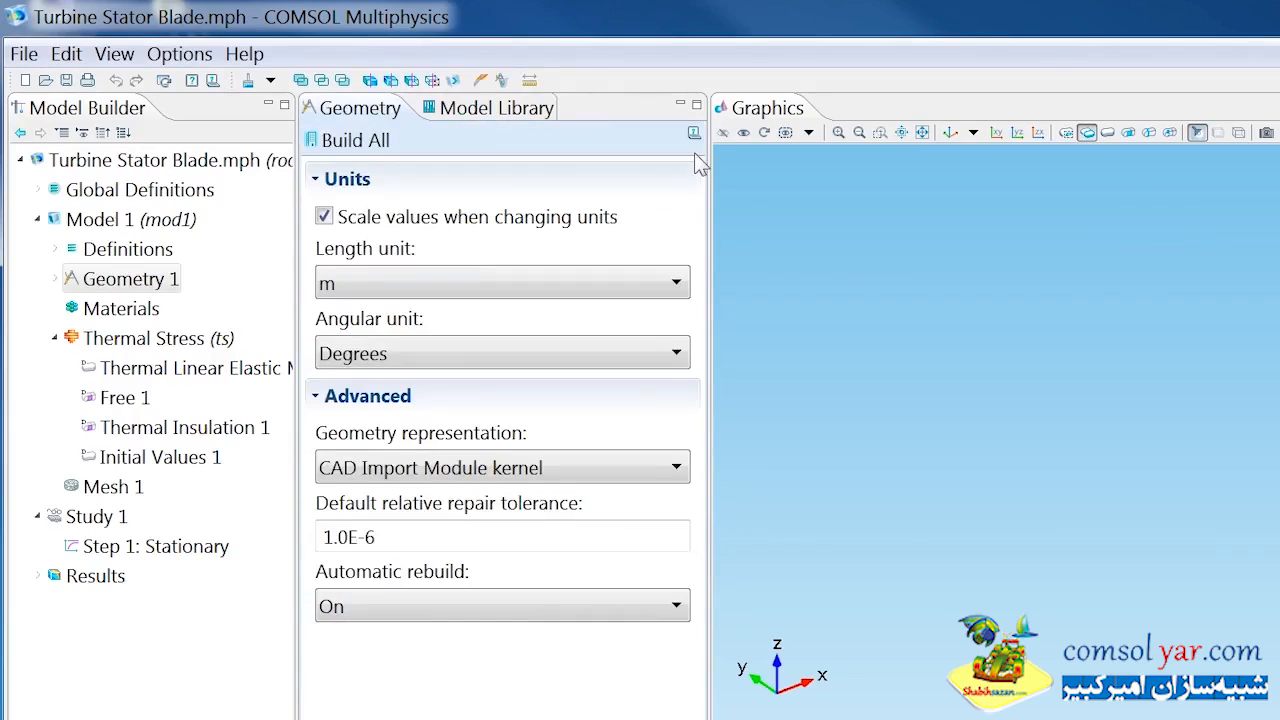
Review the names, expressions and descriptions of the global parameters.
{"action": "left_click", "coordinate": [40, 190]}
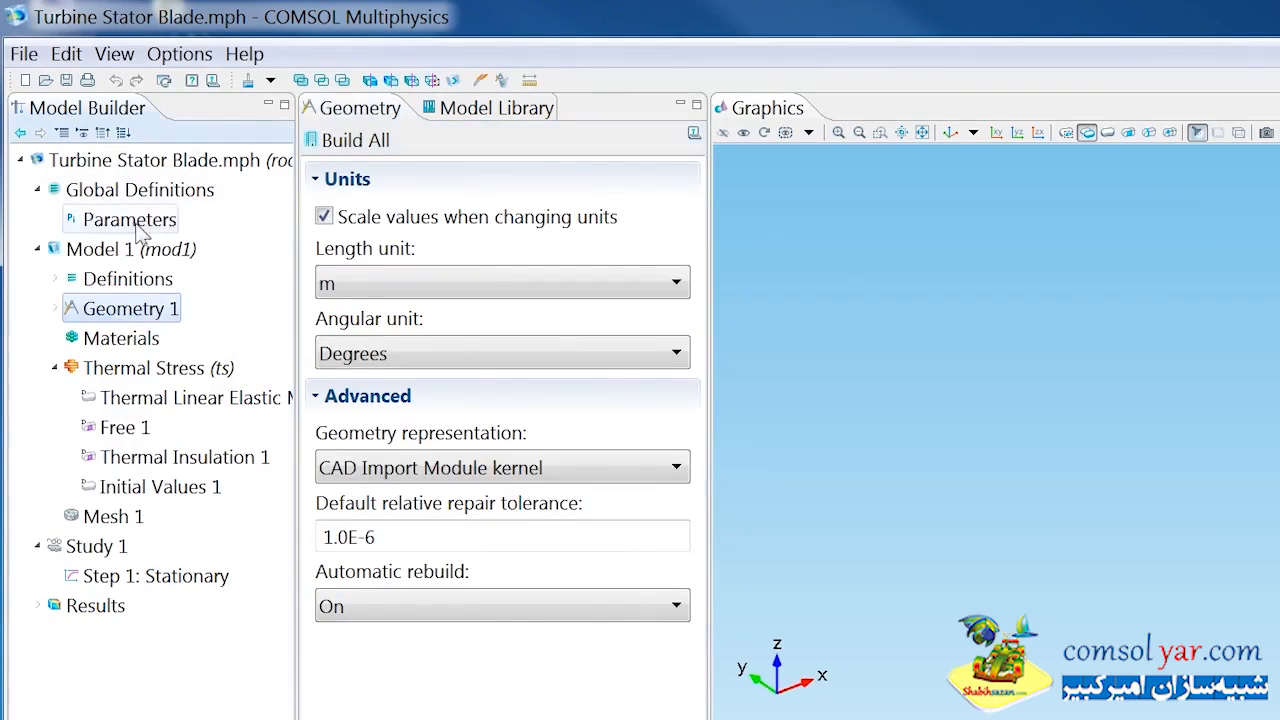
{"action": "left_click", "coordinate": [168, 220]}
{"action": "left_click_drag", "start_coordinate": [705, 277], "coordinate": [1080, 320]}
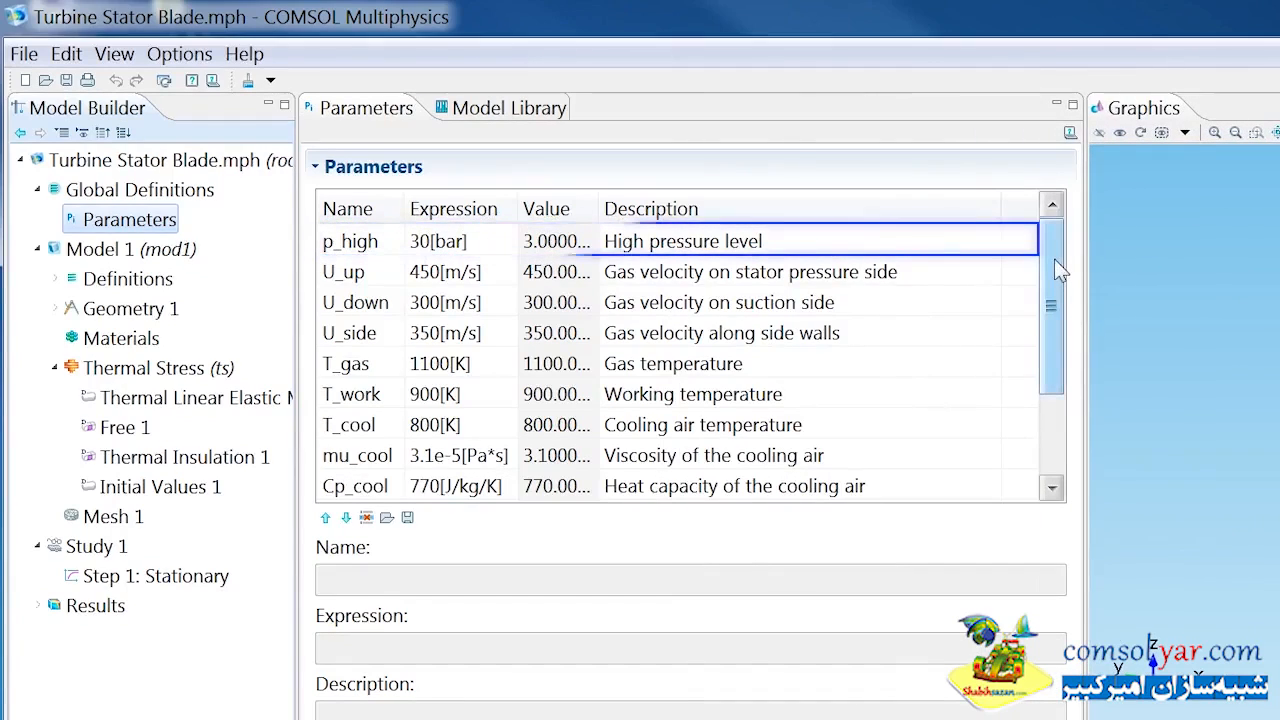
{"action": "left_click_drag", "start_coordinate": [1058, 268], "coordinate": [1055, 331]}
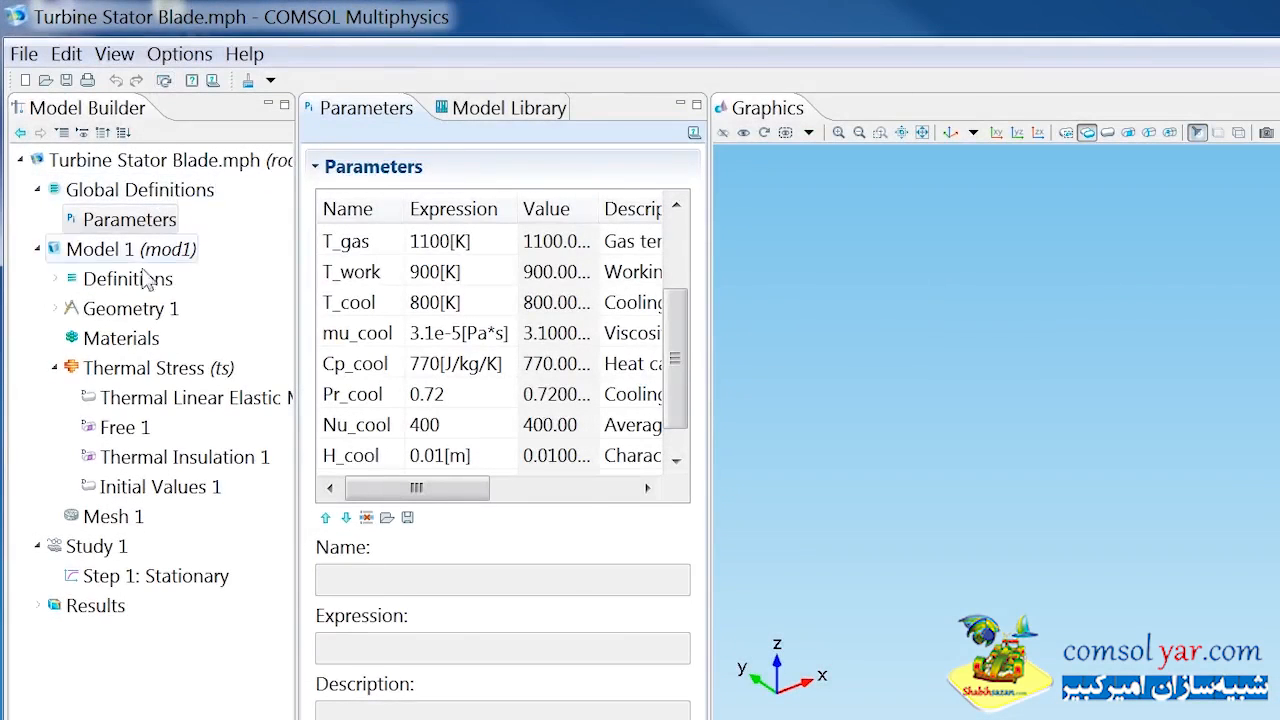
Import the geometry file turbine_stator.mphbin from the Thermal-Structure_Interaction folder into Geometry 1 and display it with transparency.
{"action": "left_click", "coordinate": [131, 310]}
{"action": "right_click", "coordinate": [140, 312]}
{"action": "left_click", "coordinate": [170, 362]}
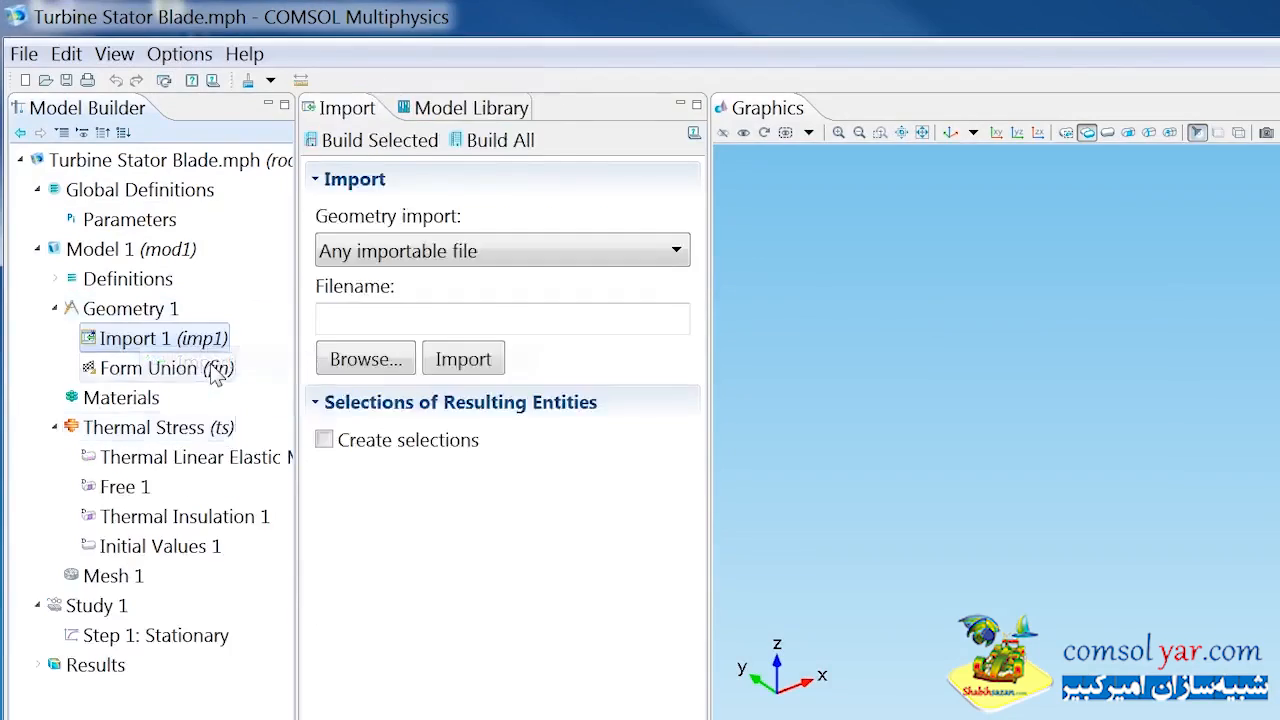
{"action": "left_click", "coordinate": [352, 361]}
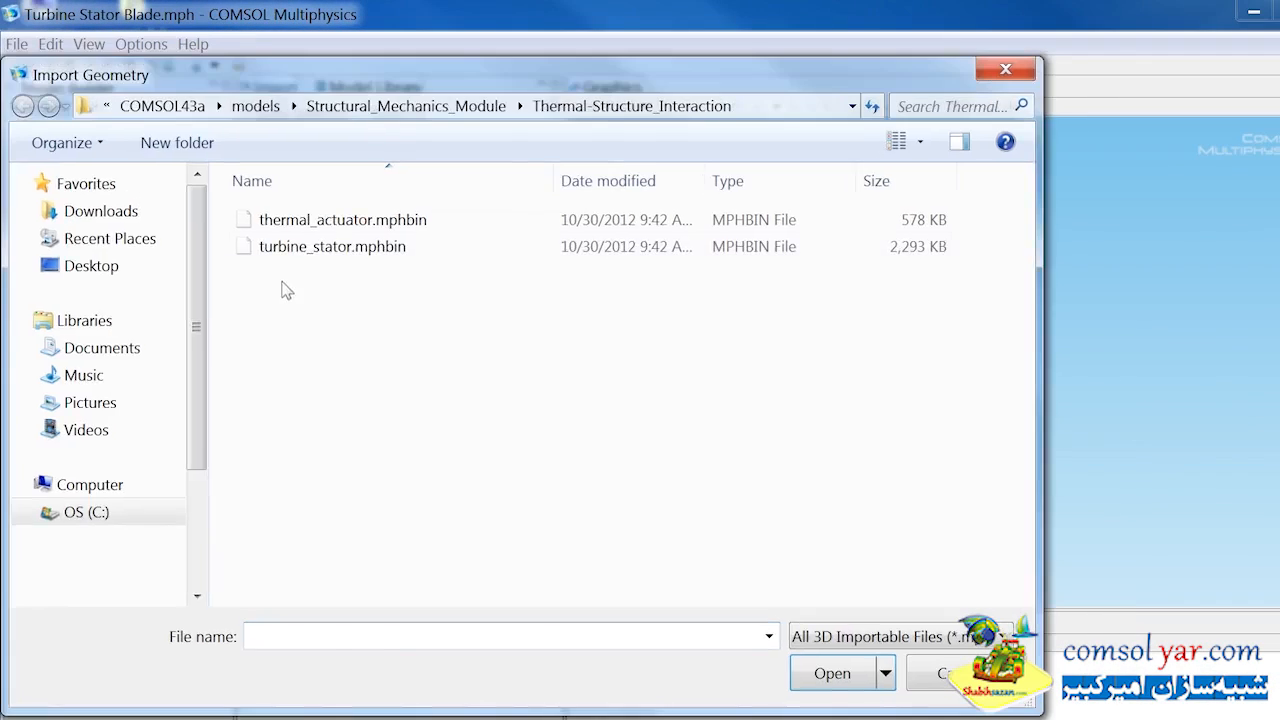
{"action": "left_click", "coordinate": [318, 250]}
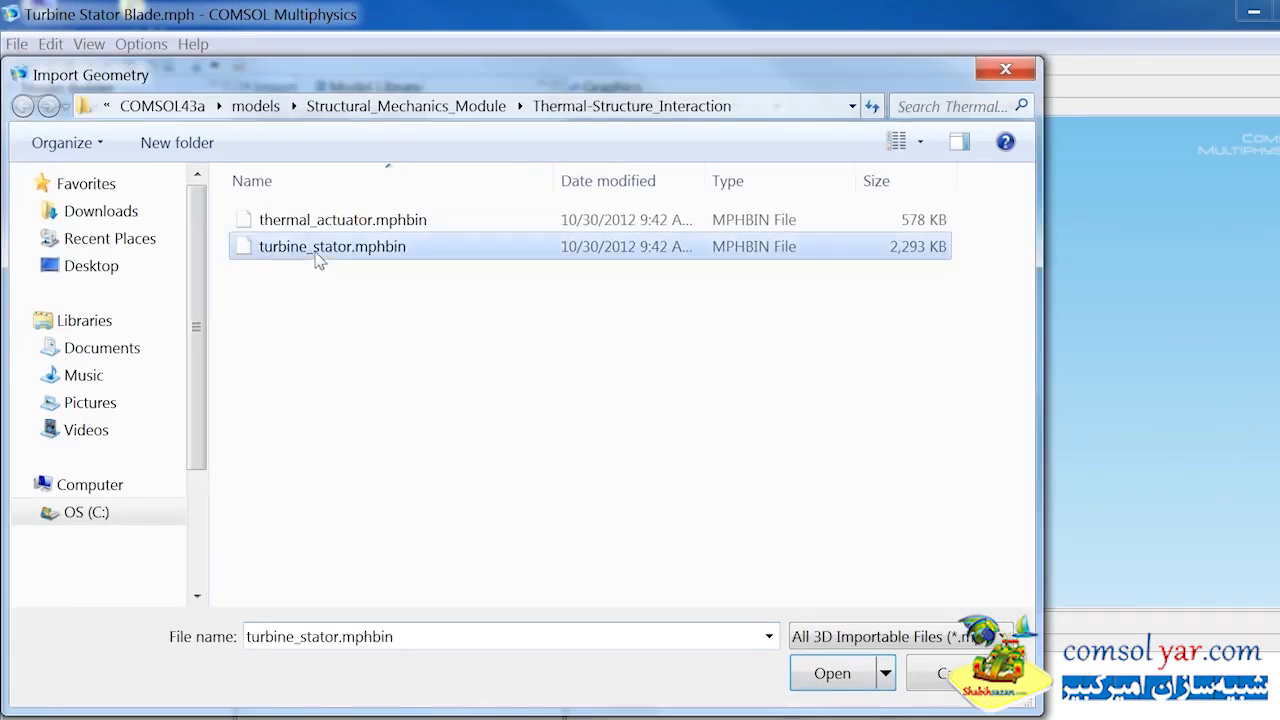
{"action": "left_click", "coordinate": [806, 675]}
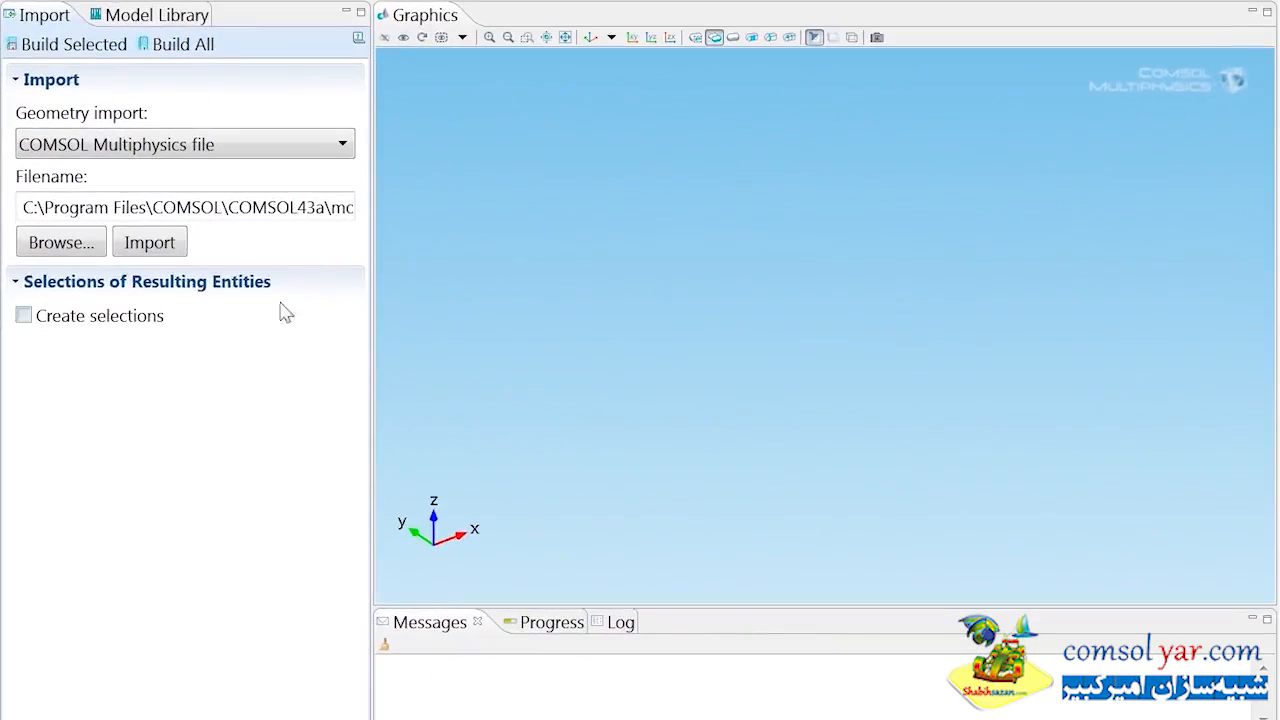
{"action": "left_click", "coordinate": [165, 243]}
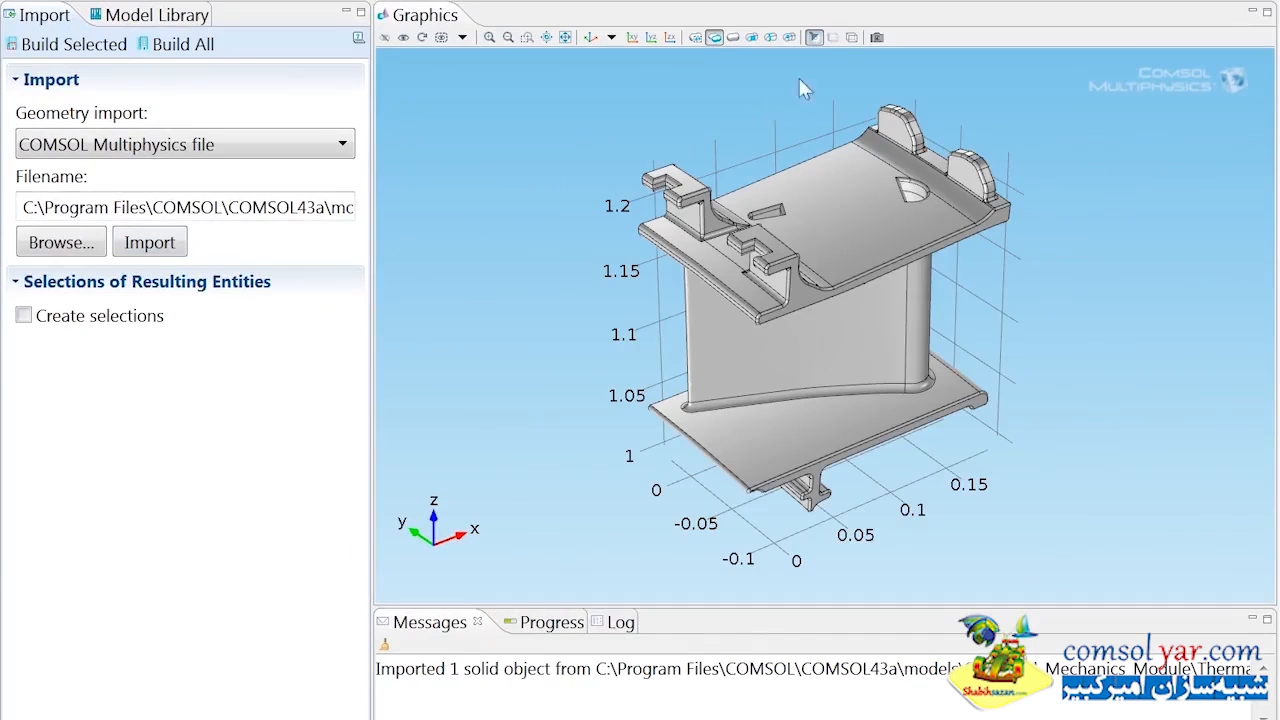
{"action": "left_click", "coordinate": [834, 40]}
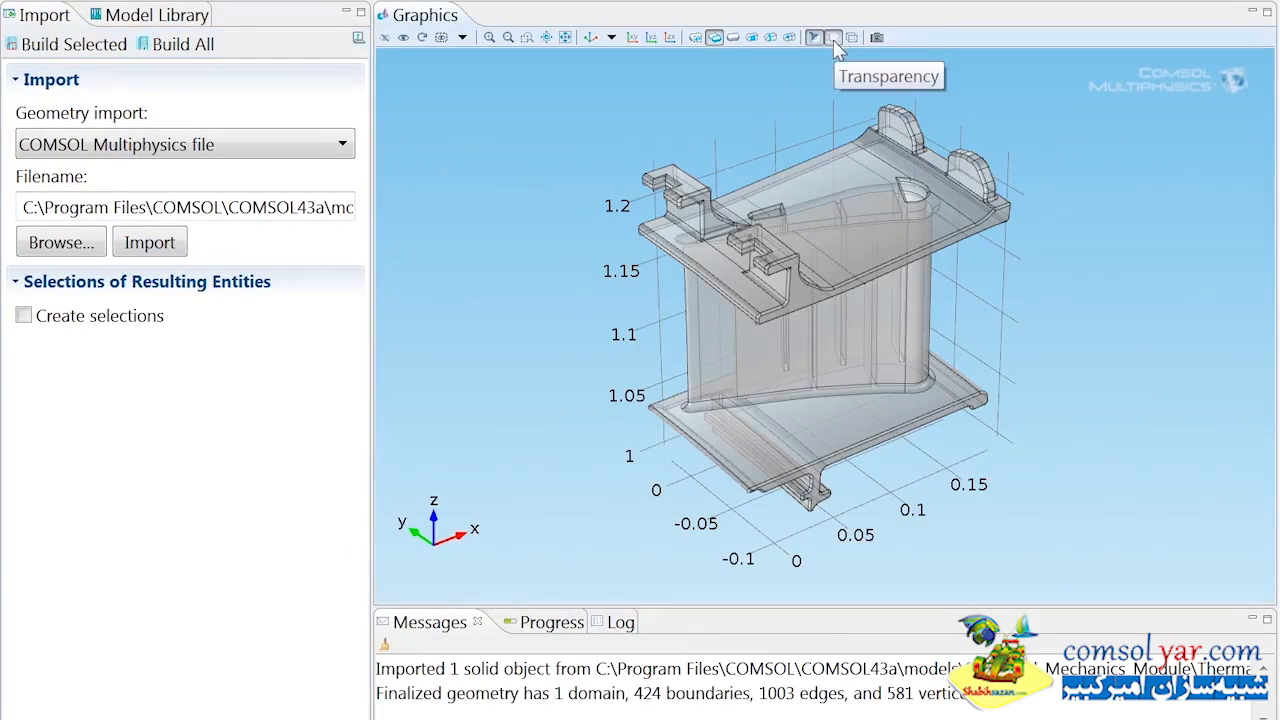
Examine the boundaries in the Cooling_Duct and Exchange_Boundaries selections on the stator blade from several angles.
{"action": "left_click", "coordinate": [45, 170]}
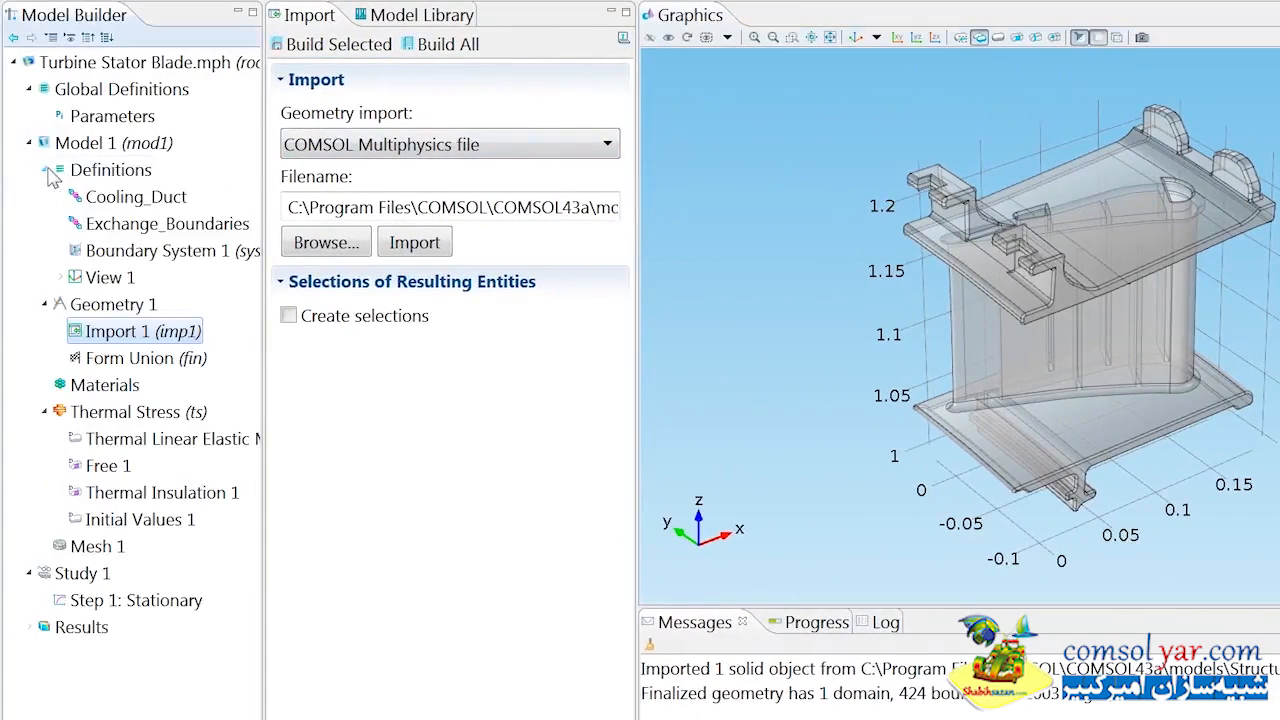
{"action": "left_click", "coordinate": [124, 196]}
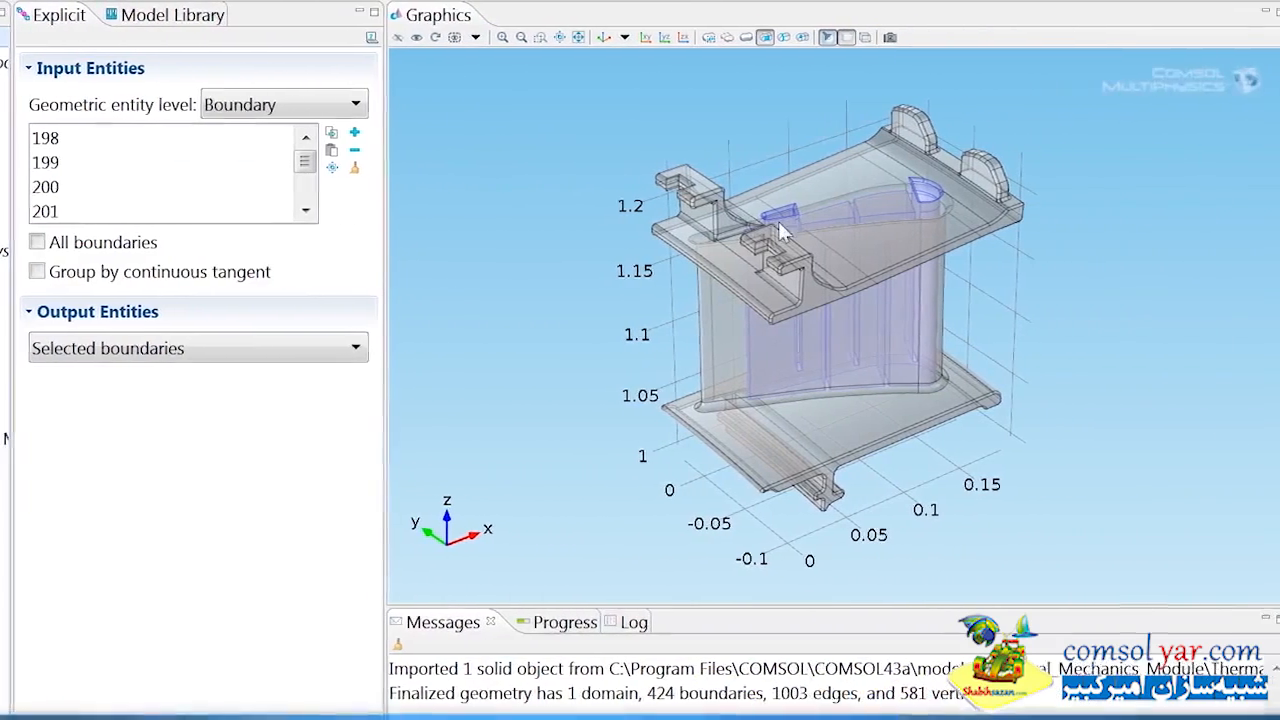
{"action": "left_click_drag", "start_coordinate": [779, 213], "coordinate": [730, 233]}
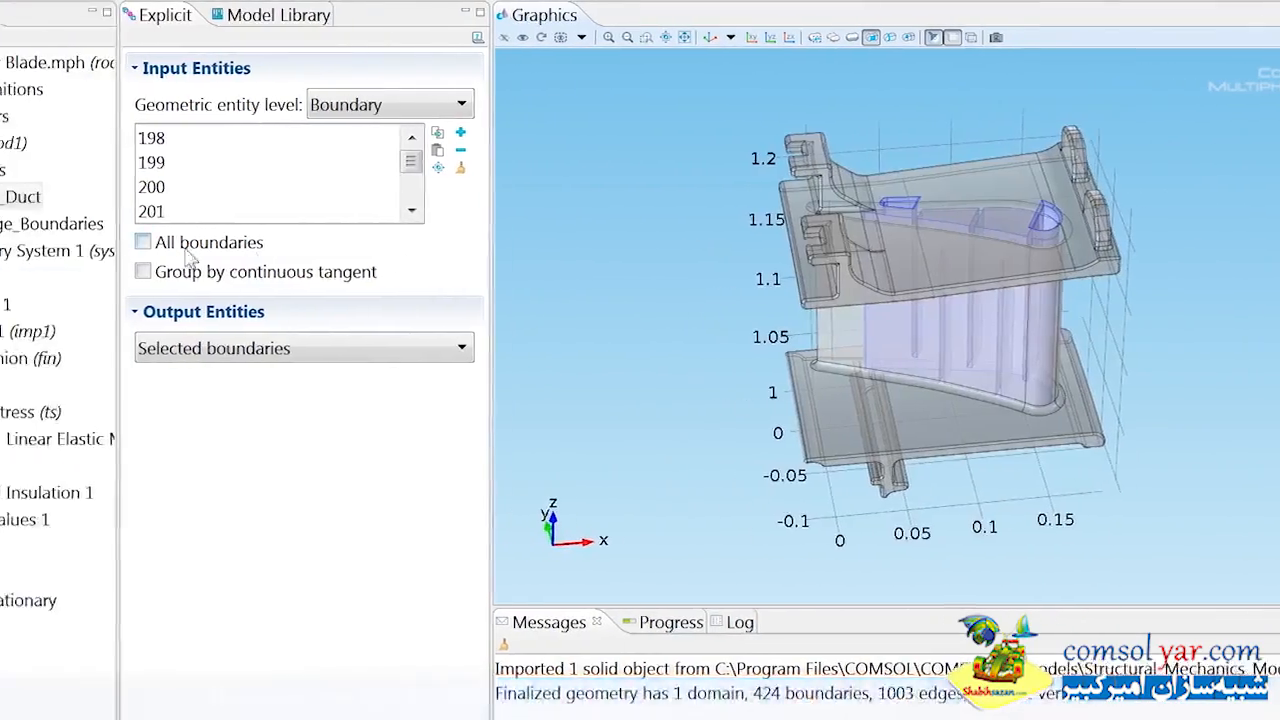
{"action": "left_click", "coordinate": [205, 228]}
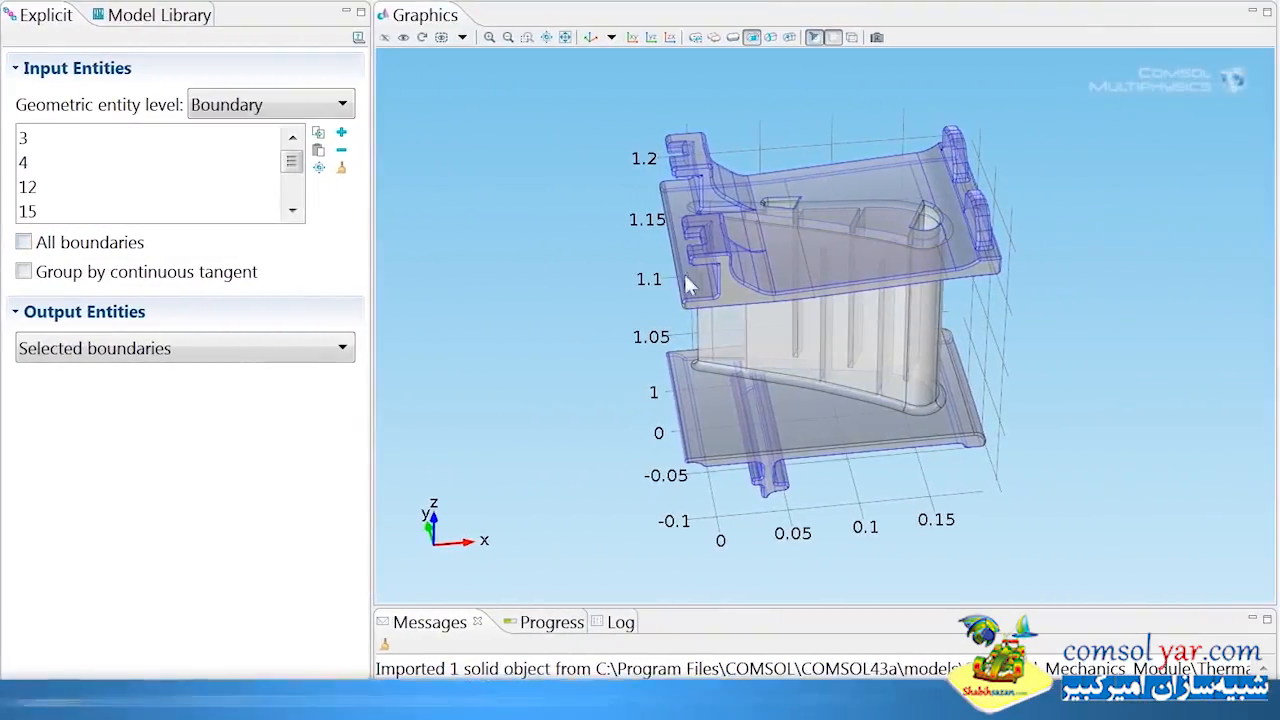
{"action": "left_click_drag", "start_coordinate": [958, 271], "coordinate": [966, 229]}
{"action": "left_click_drag", "start_coordinate": [702, 229], "coordinate": [706, 133]}
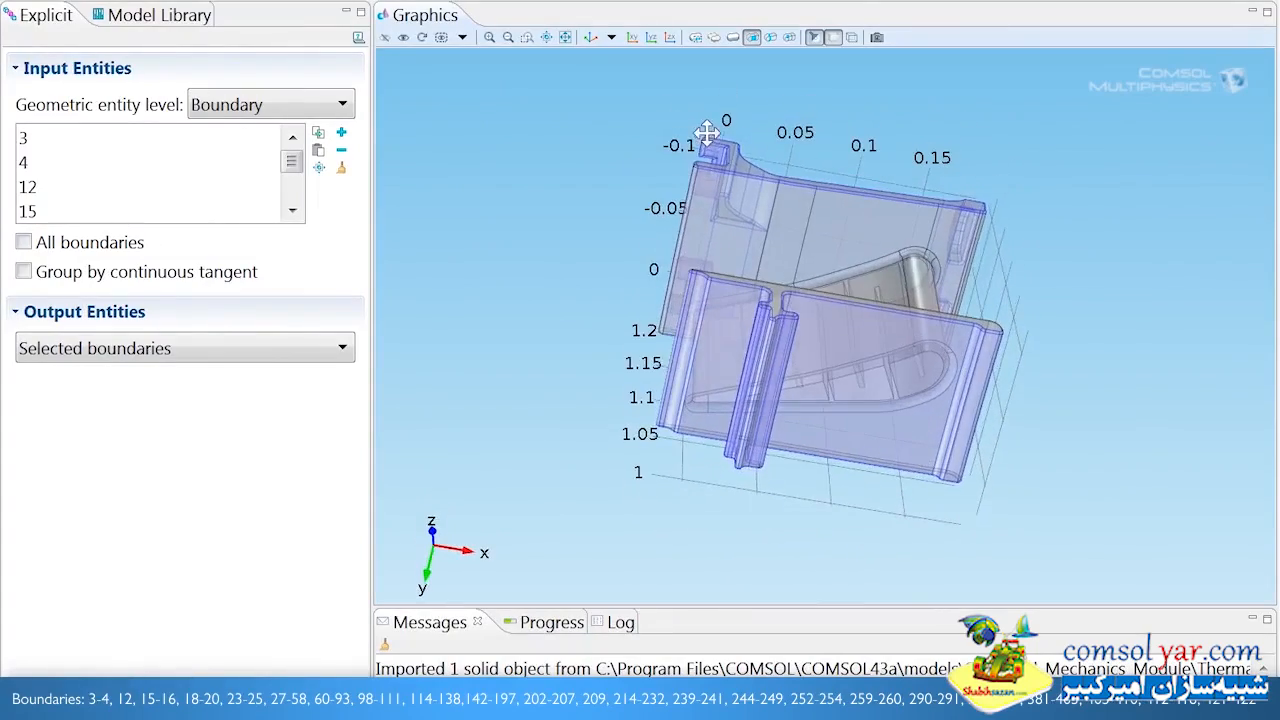
{"action": "left_click", "coordinate": [591, 37]}
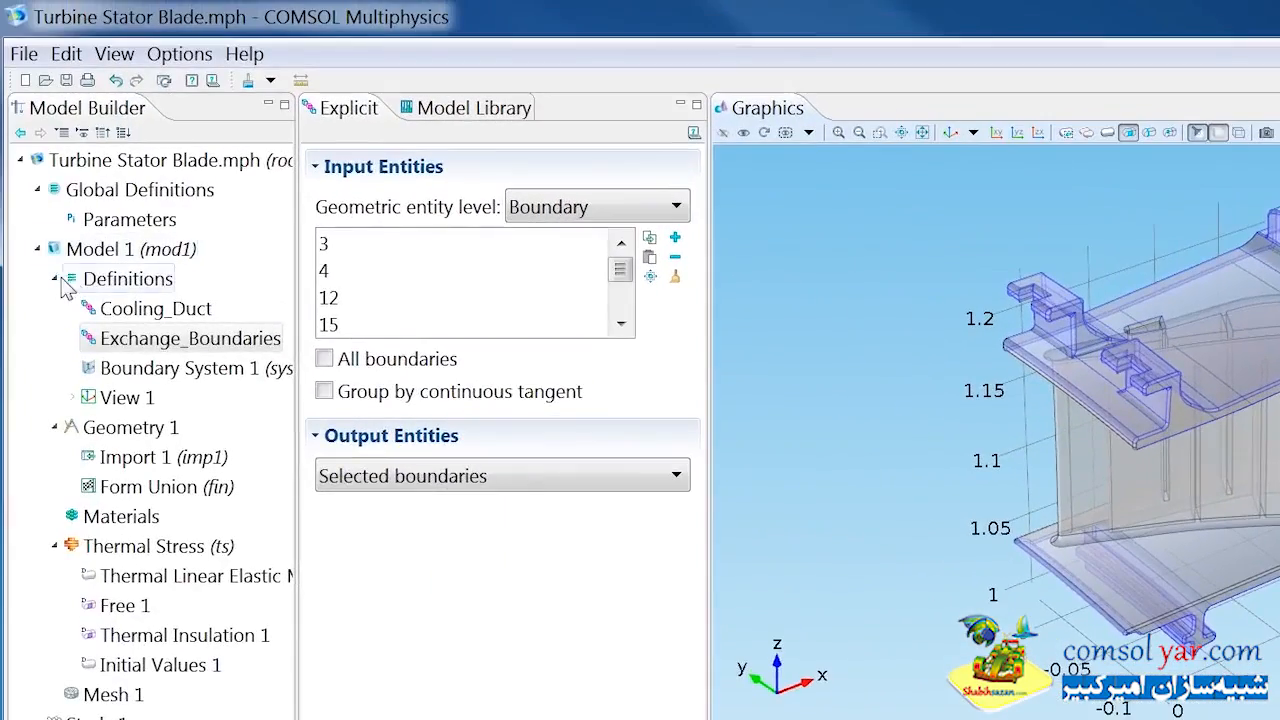
{"action": "left_click", "coordinate": [56, 280]}
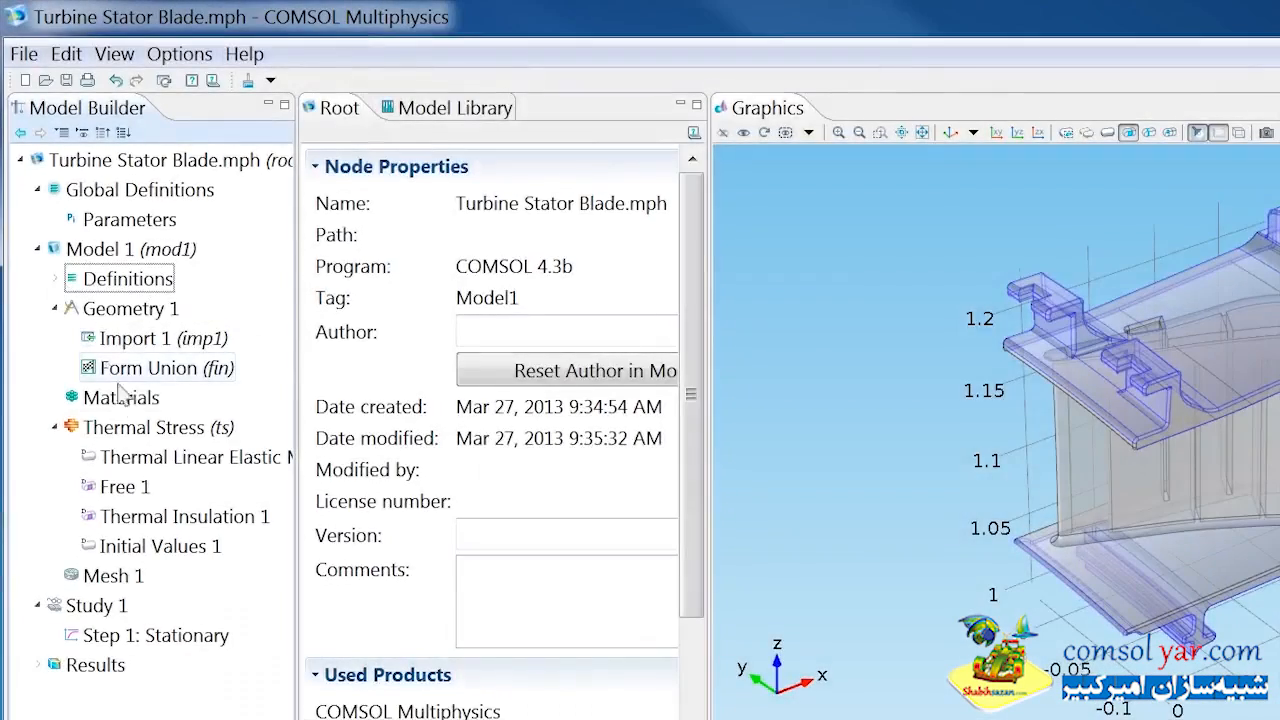
Add the JETHETE M-152 or Moly Ascoloy material from the Iron Alloys library to the model and set its Poisson's ratio to 0.33.
{"action": "left_click", "coordinate": [128, 400]}
{"action": "right_click", "coordinate": [130, 401]}
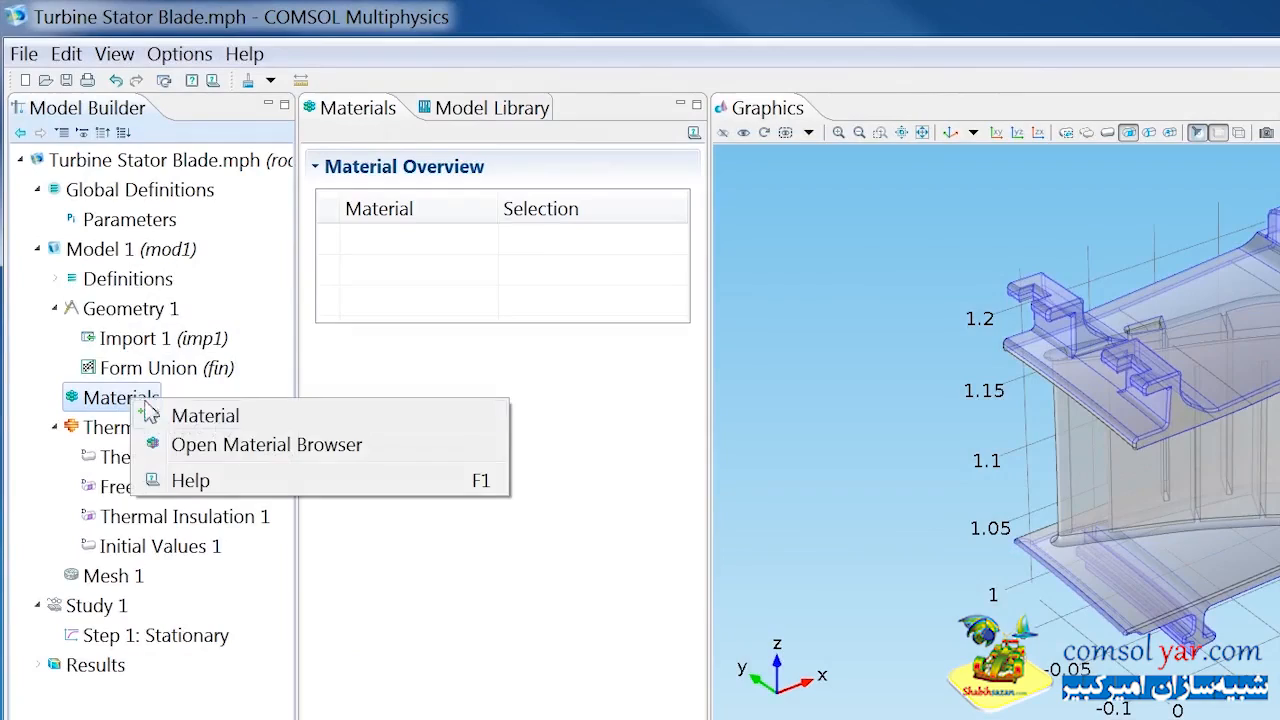
{"action": "left_click", "coordinate": [210, 445]}
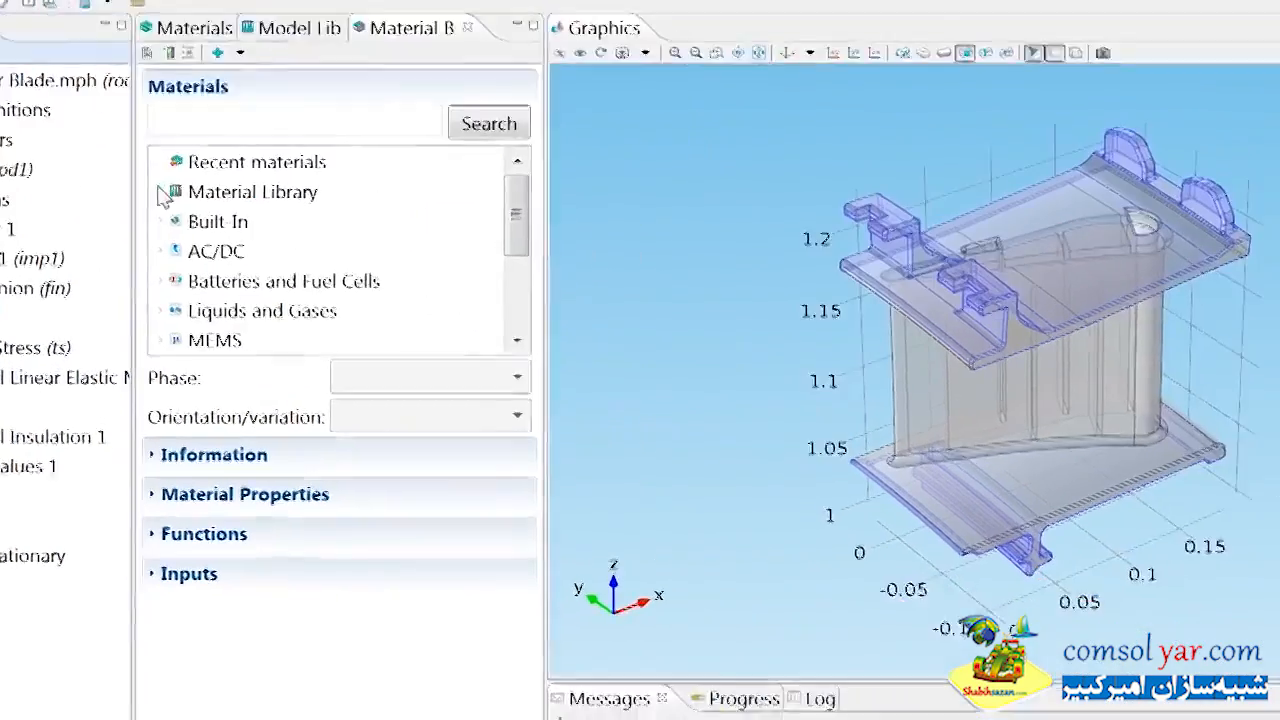
{"action": "left_click", "coordinate": [324, 272]}
{"action": "left_click", "coordinate": [44, 187]}
{"action": "scroll", "coordinate": [50, 198], "scroll_direction": "down", "scroll_amount": 15}
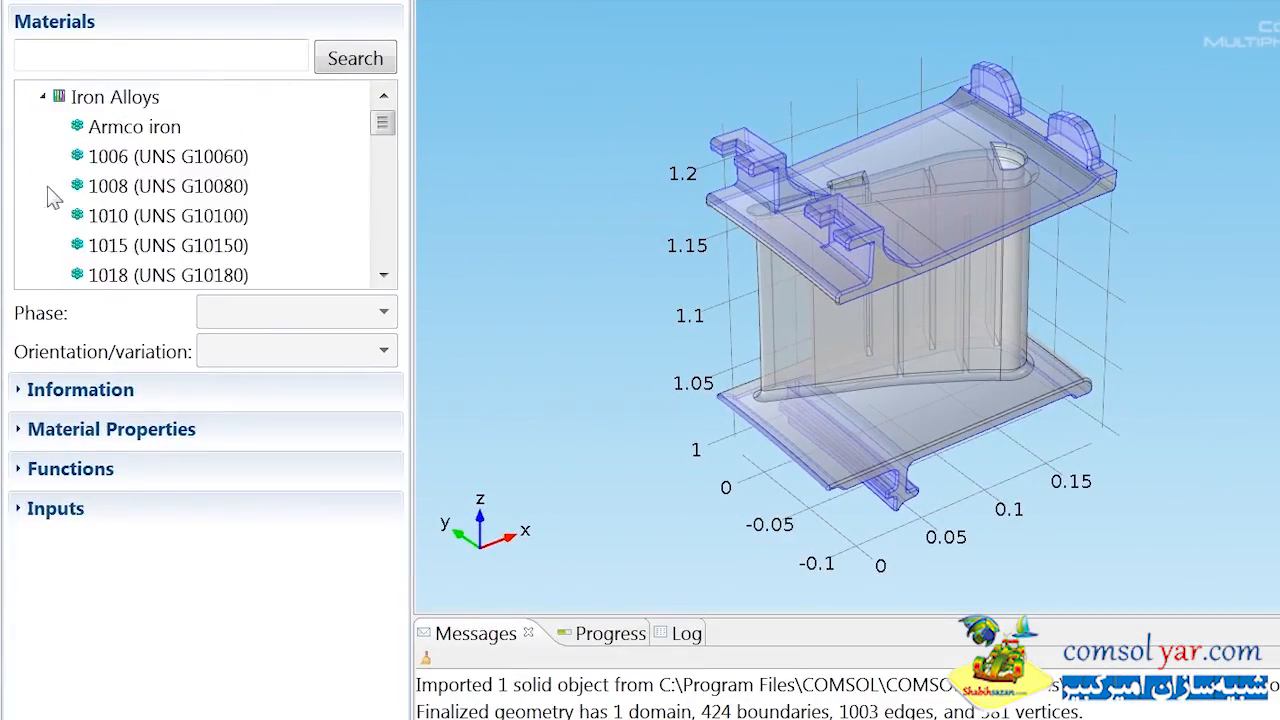
{"action": "scroll", "coordinate": [60, 200], "scroll_direction": "down", "scroll_amount": 5}
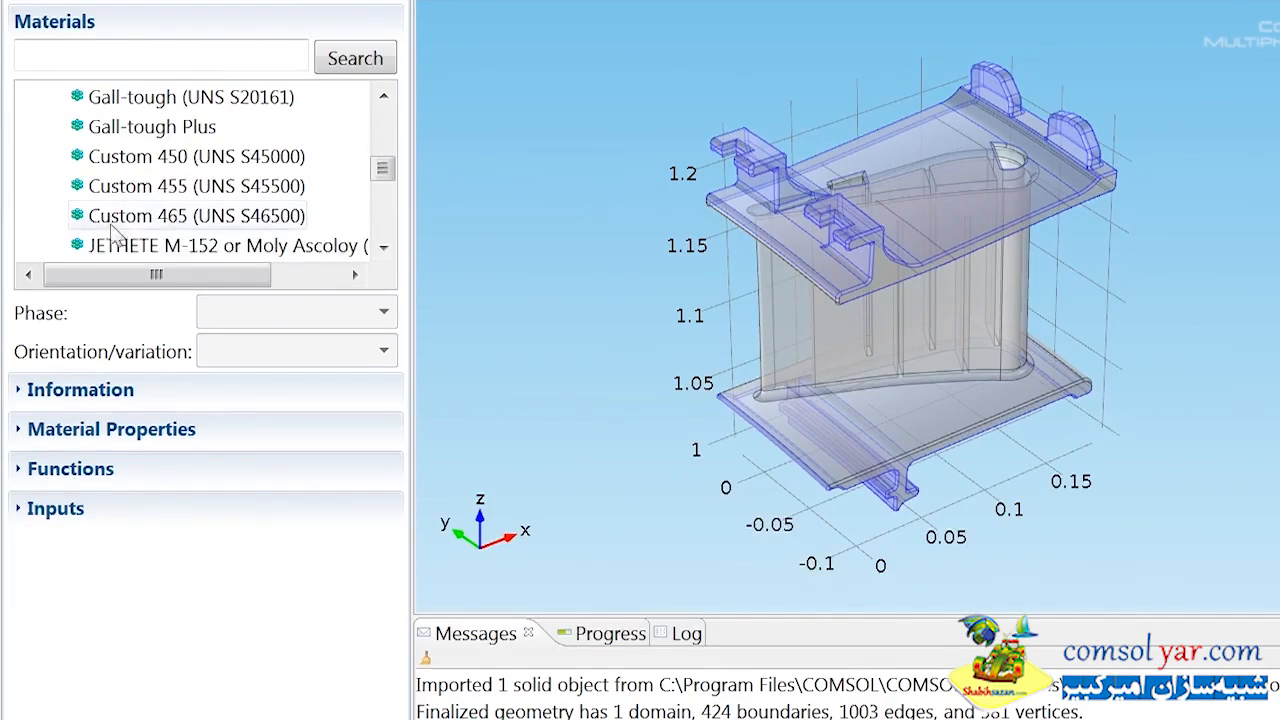
{"action": "left_click", "coordinate": [150, 245]}
{"action": "right_click", "coordinate": [158, 246]}
{"action": "left_click", "coordinate": [186, 293]}
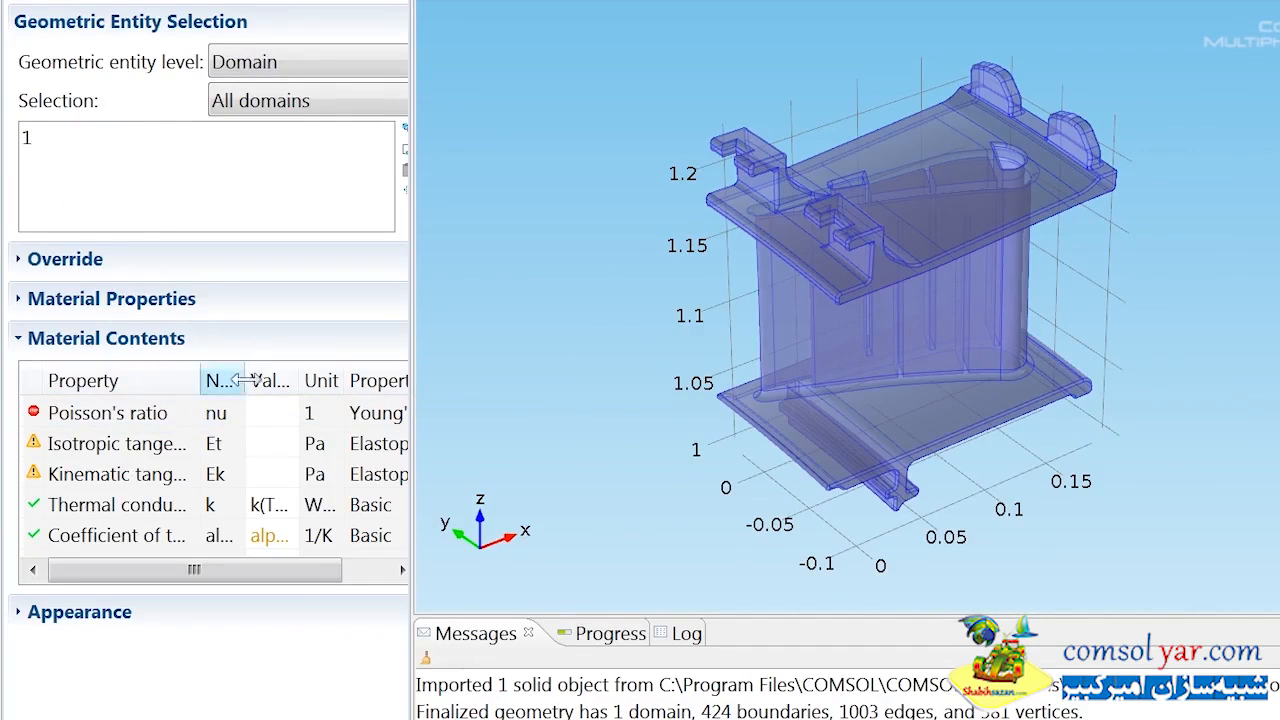
{"action": "left_click", "coordinate": [270, 412]}
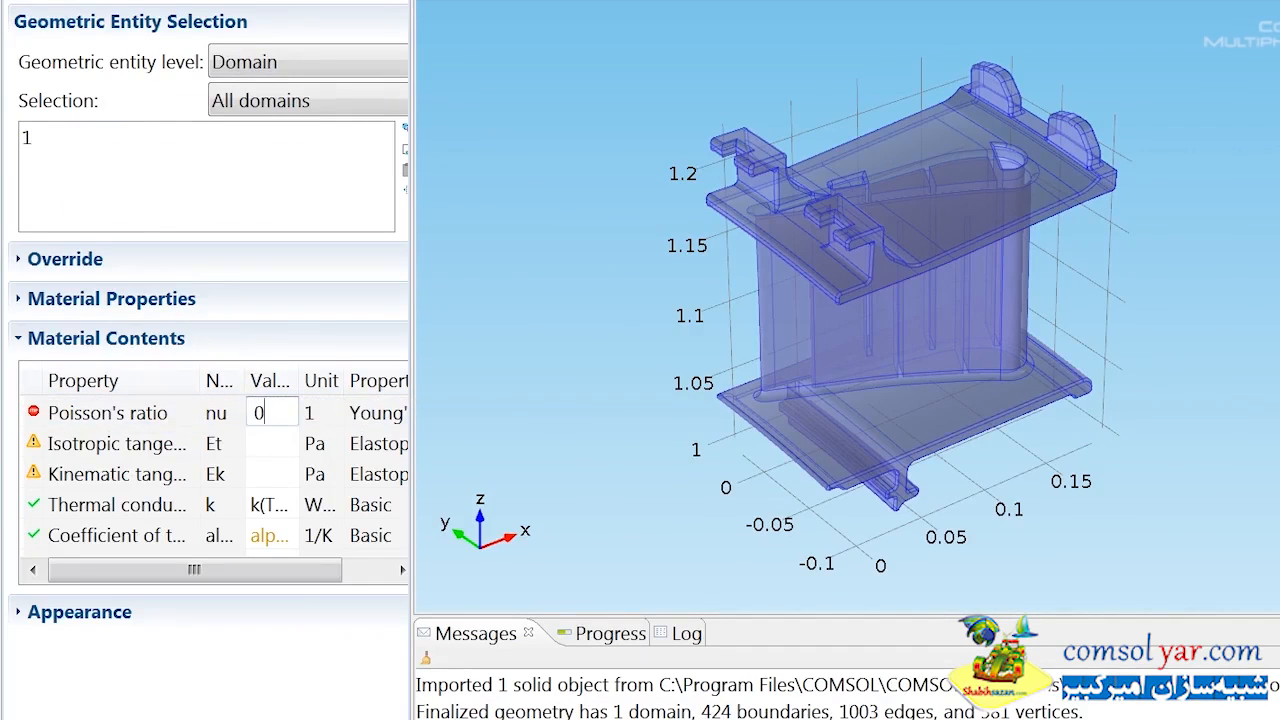
{"action": "key", "text": "Return"}
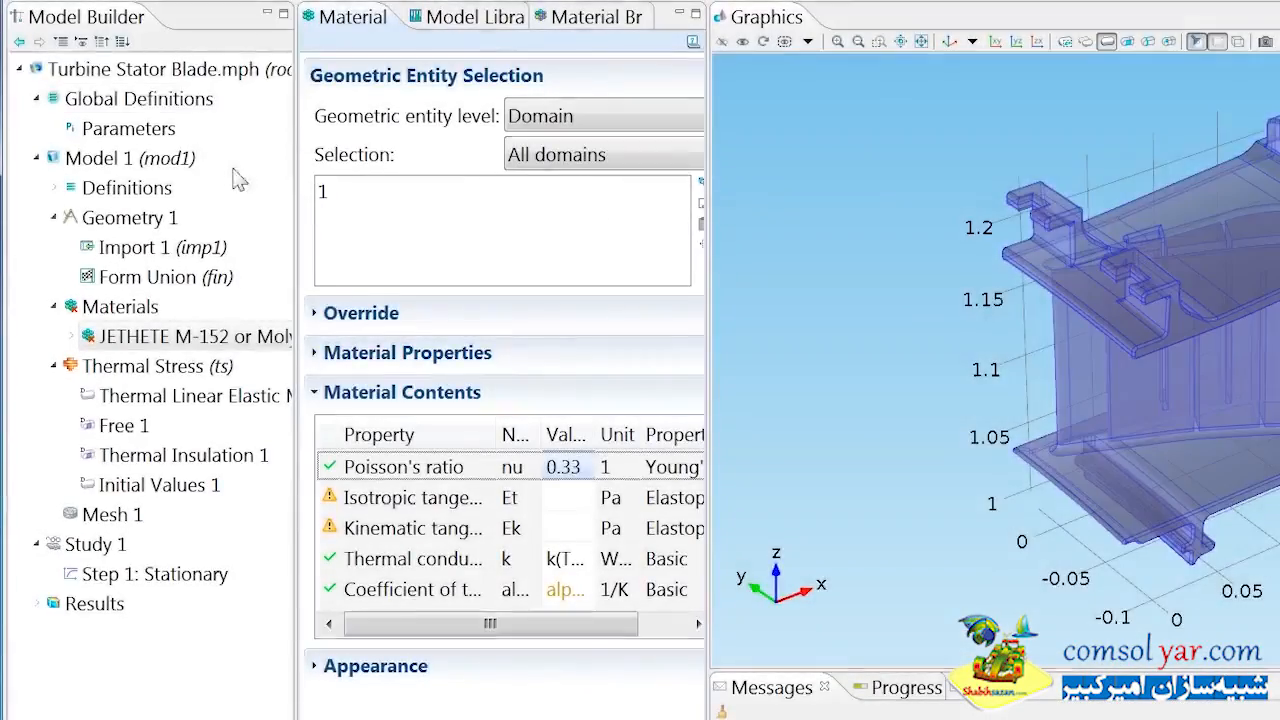
Show the discretization settings and set the Thermal Stress element type to Equal order with U1 + T1 fields.
{"action": "left_click", "coordinate": [81, 42]}
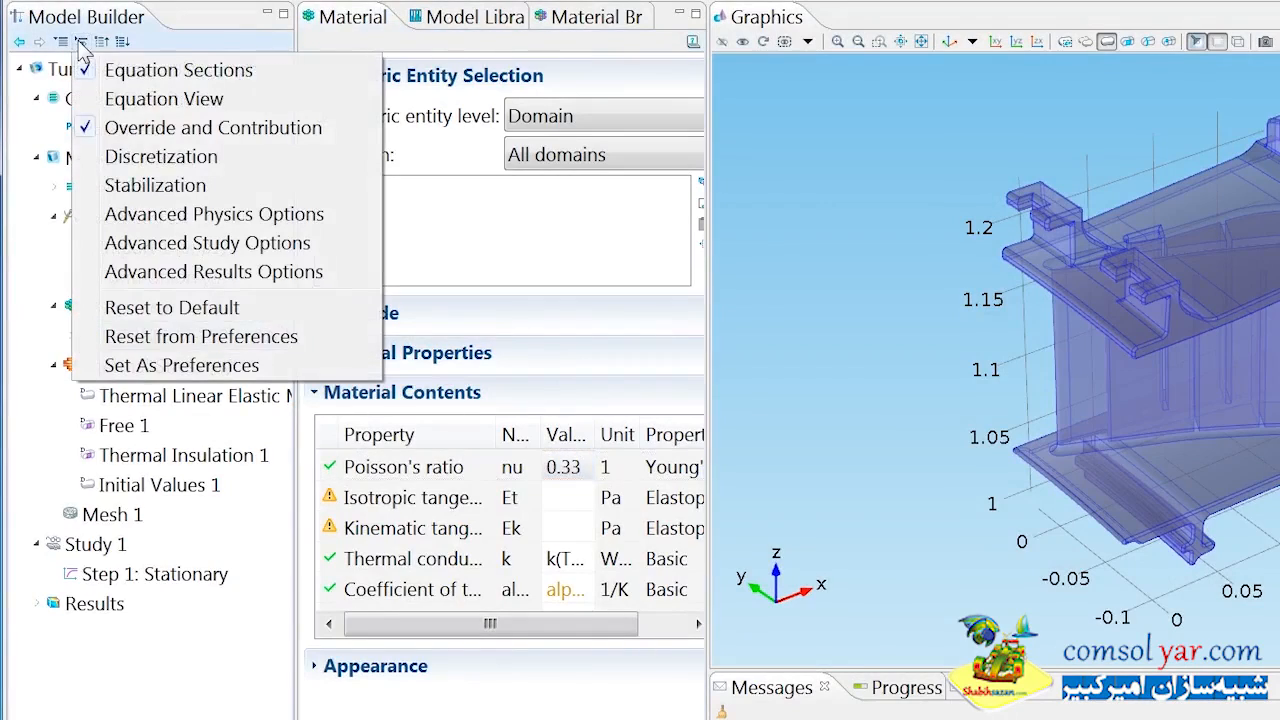
{"action": "left_click", "coordinate": [150, 158]}
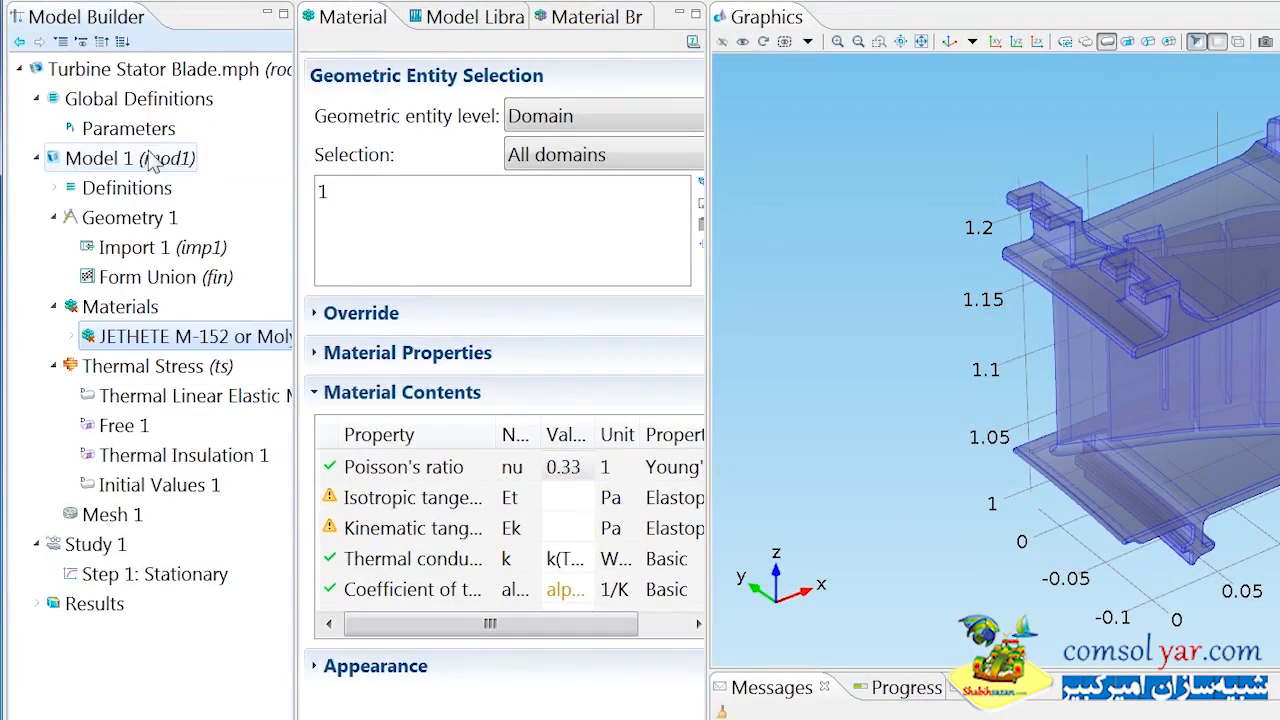
{"action": "left_click", "coordinate": [178, 366]}
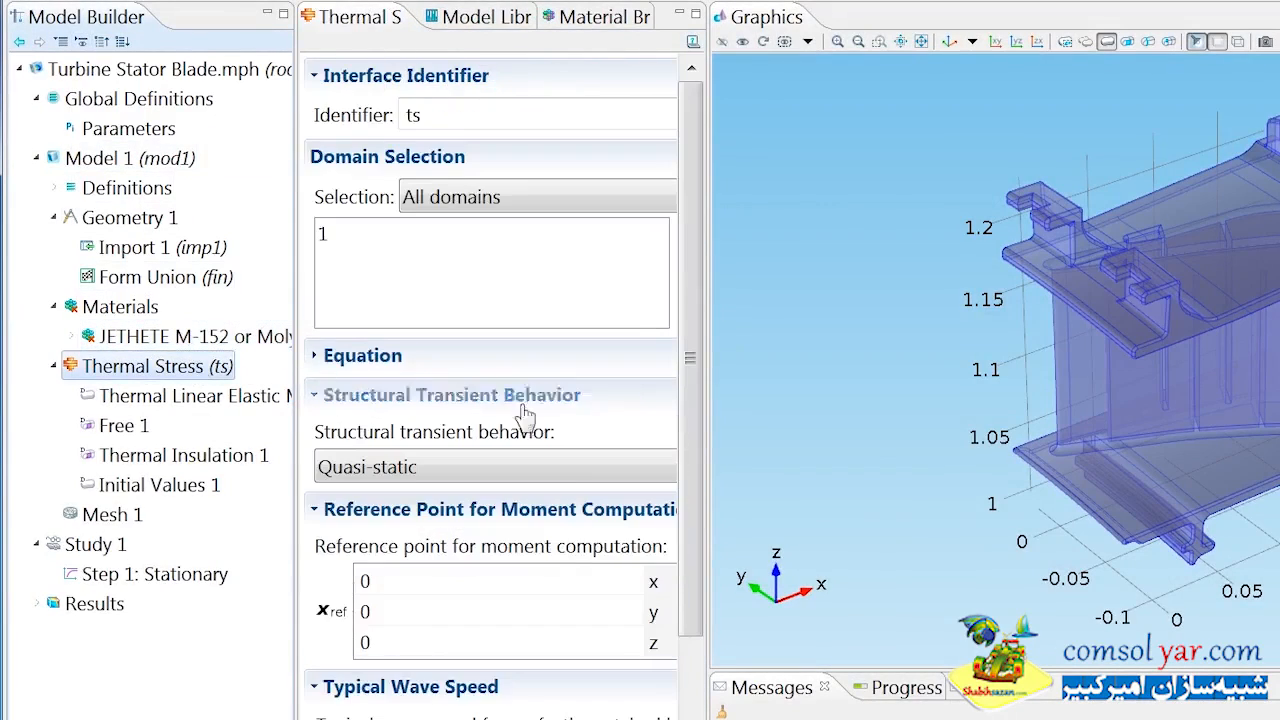
{"action": "scroll", "coordinate": [670, 620], "scroll_direction": "down", "scroll_amount": 3}
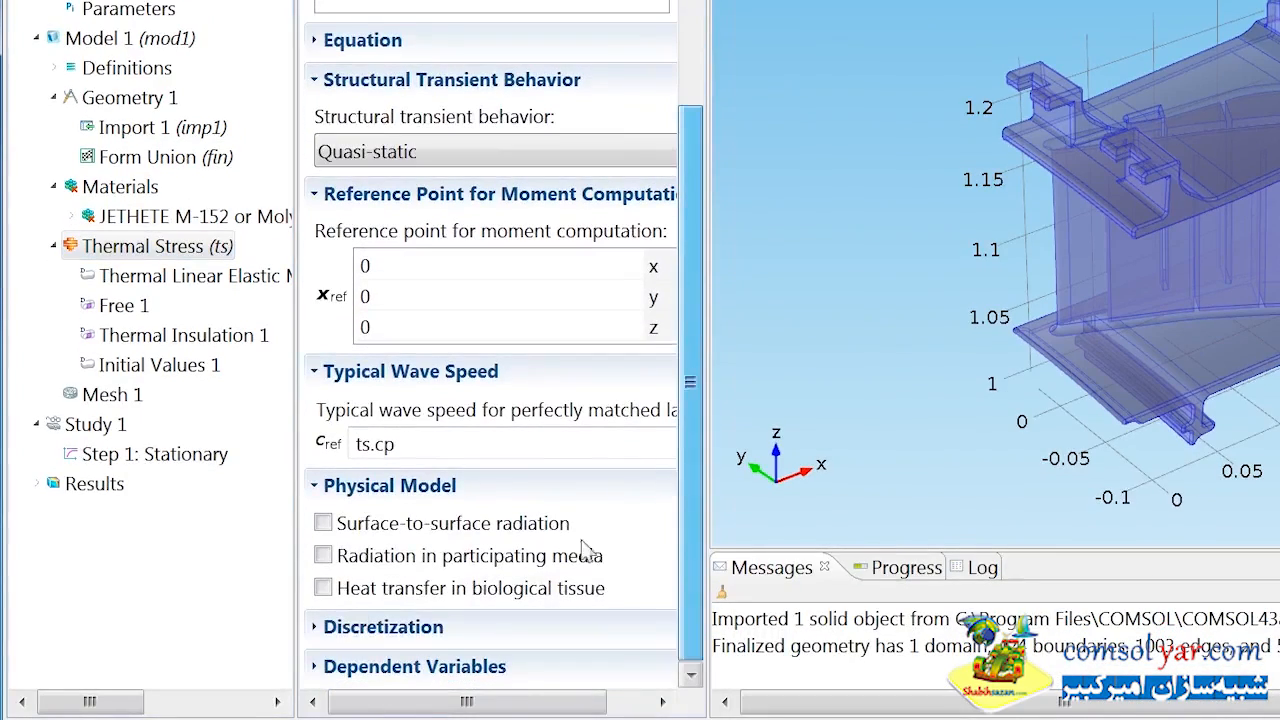
{"action": "left_click", "coordinate": [327, 627]}
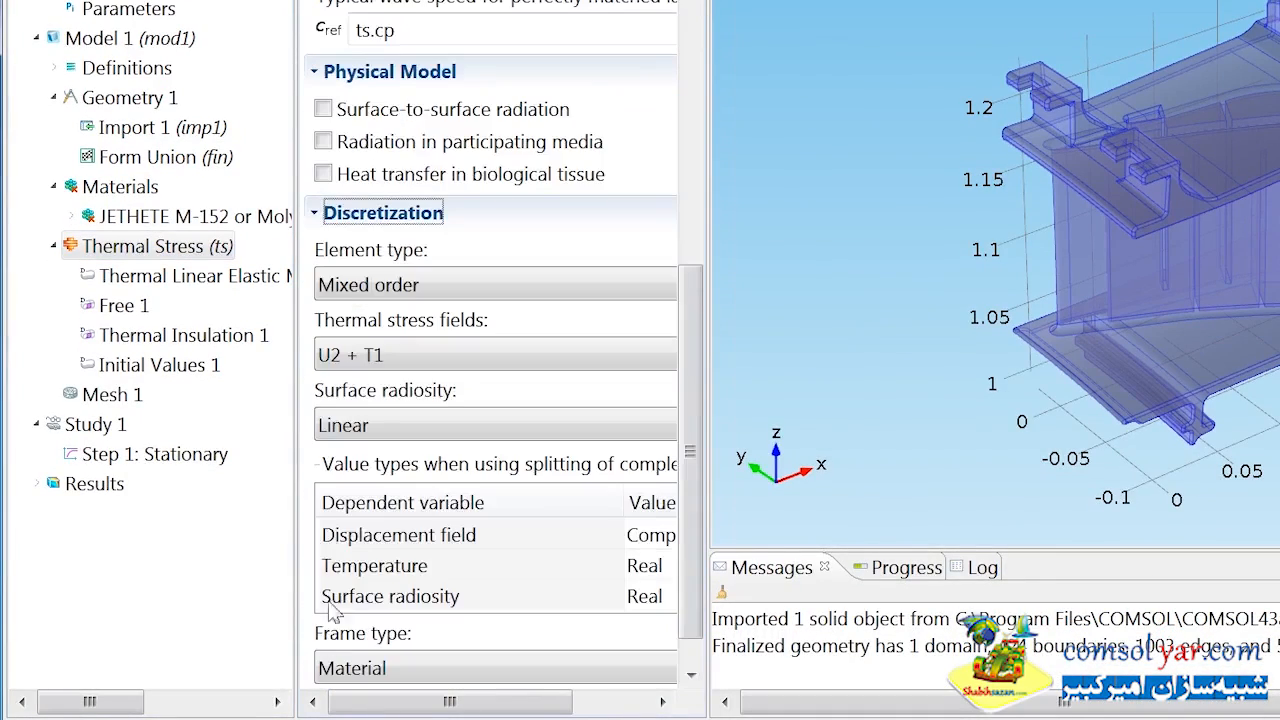
{"action": "left_click", "coordinate": [398, 290]}
{"action": "left_click", "coordinate": [396, 340]}
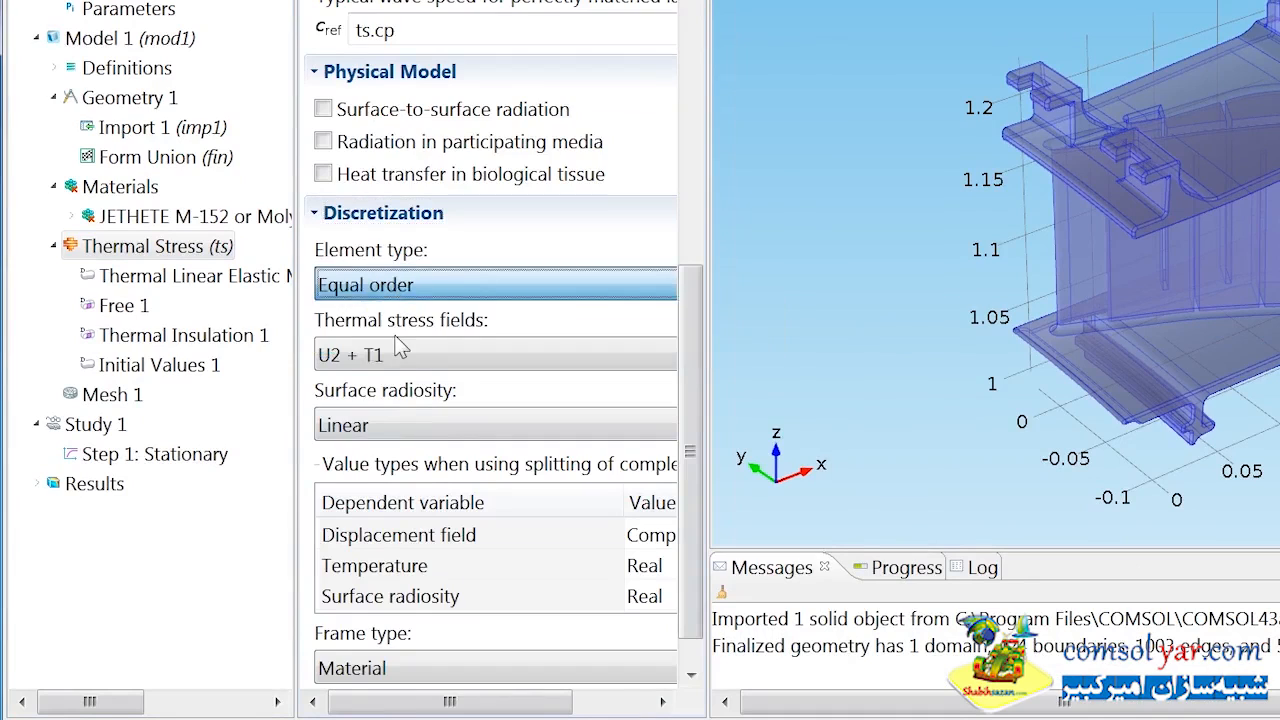
{"action": "left_click", "coordinate": [398, 355]}
{"action": "left_click", "coordinate": [396, 385]}
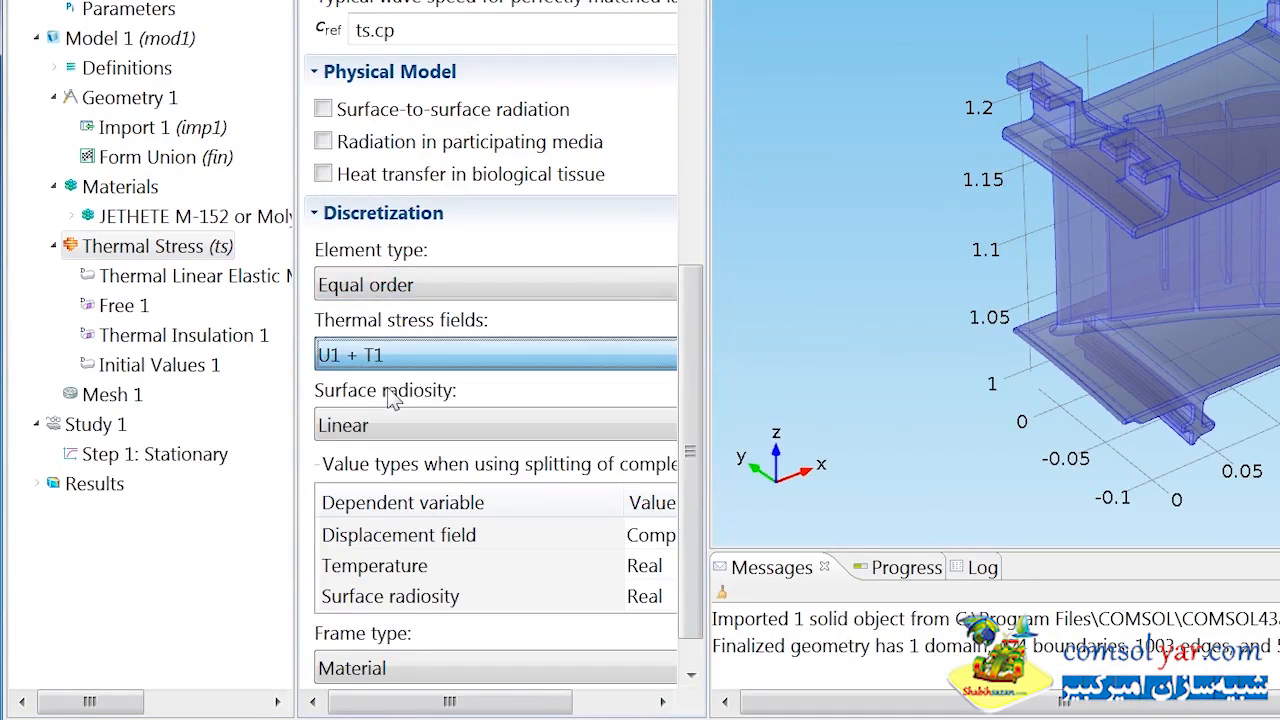
Set the strain reference temperature of the Thermal Linear Elastic Material node to 300[K].
{"action": "left_click", "coordinate": [280, 287]}
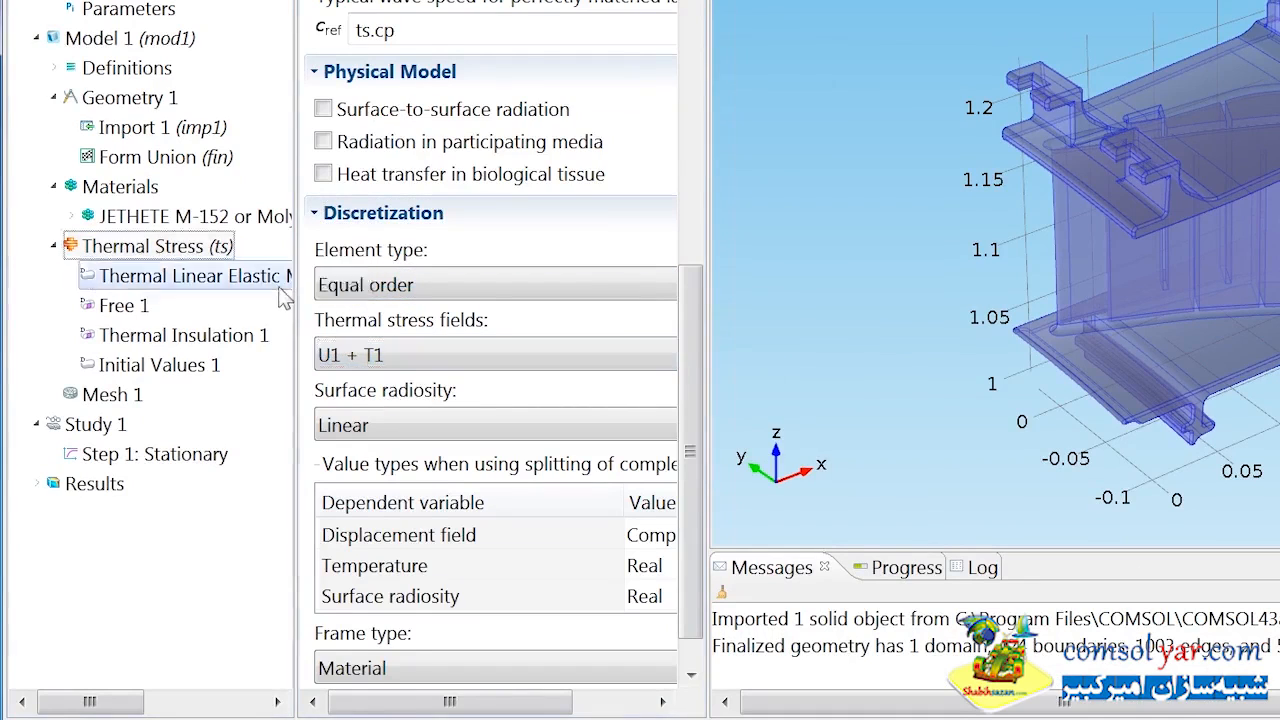
{"action": "left_click_drag", "start_coordinate": [686, 277], "coordinate": [700, 555]}
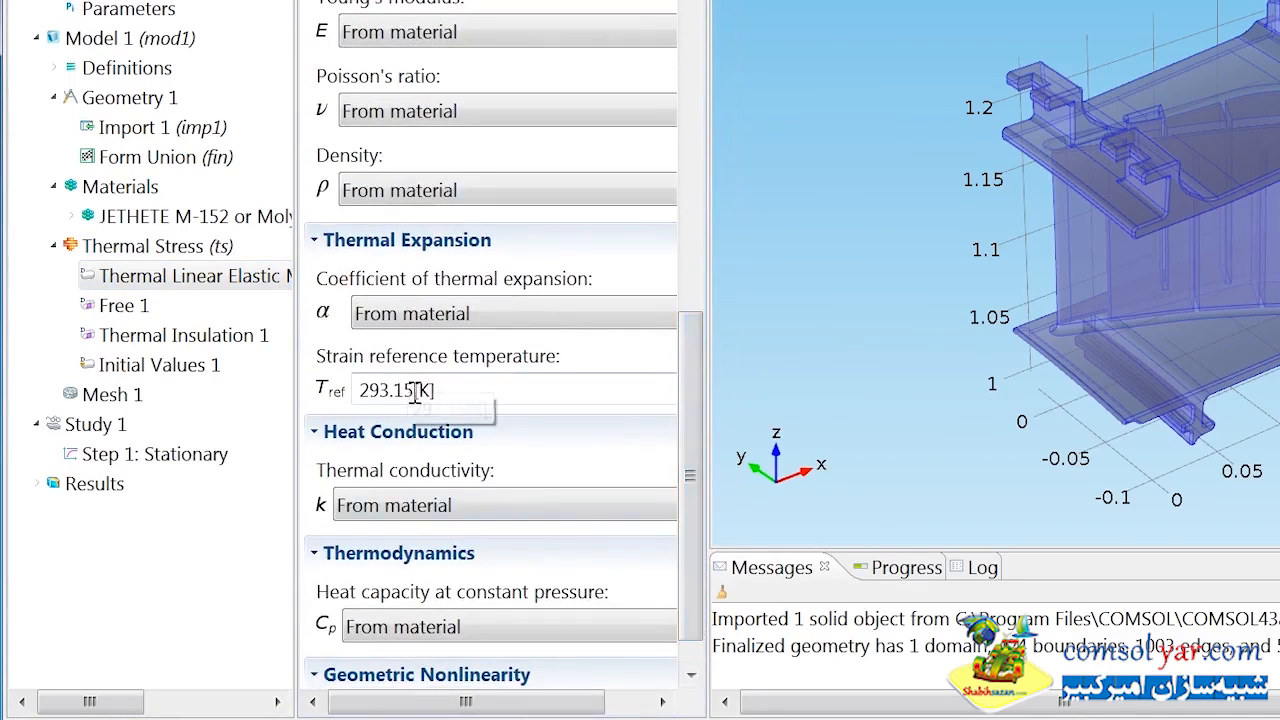
{"action": "double_click", "coordinate": [416, 391]}
{"action": "type", "text": "300"}
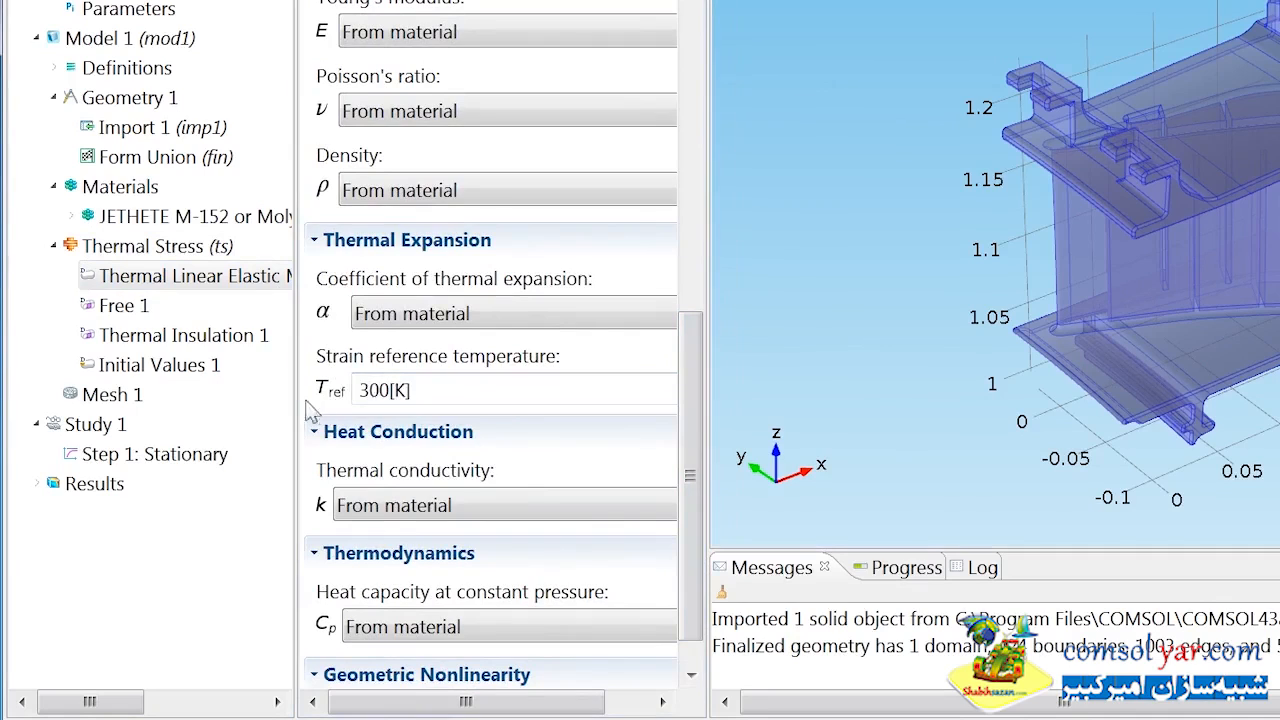
Replace the numeric temperature in the Initial Values 1 settings with a temperature parameter.
{"action": "left_click", "coordinate": [160, 366]}
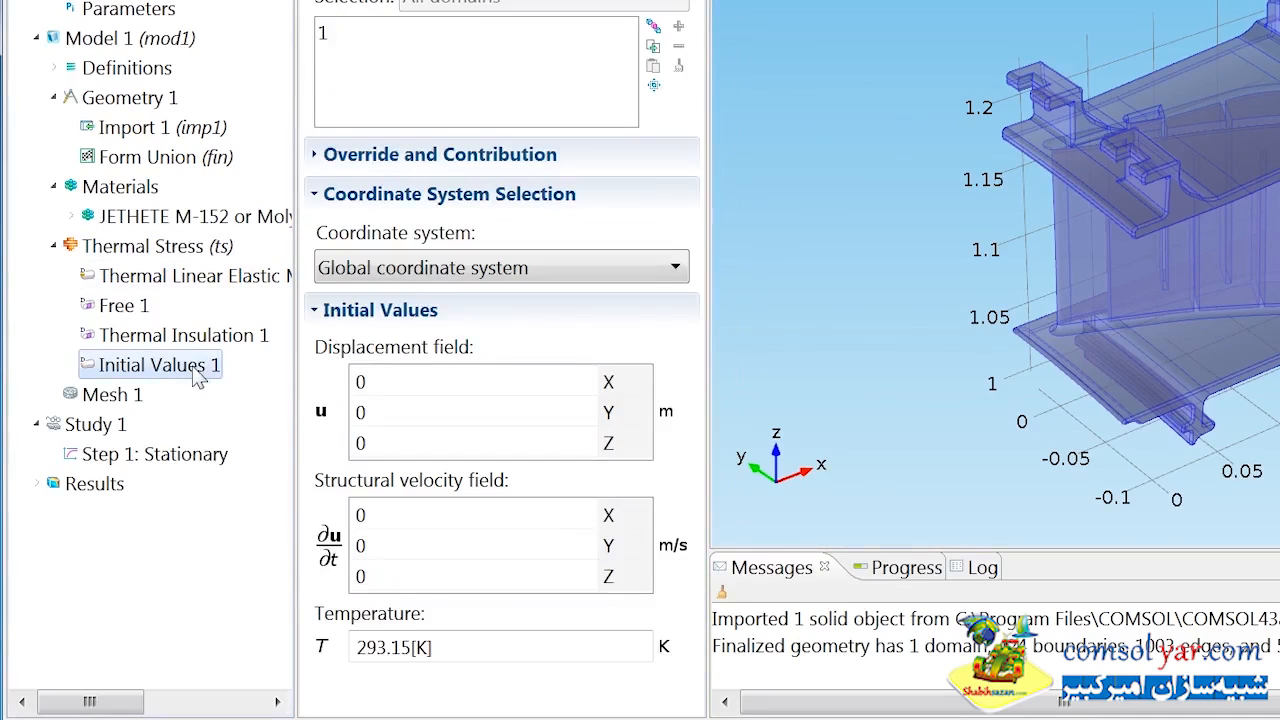
{"action": "left_click_drag", "start_coordinate": [414, 650], "coordinate": [317, 640]}
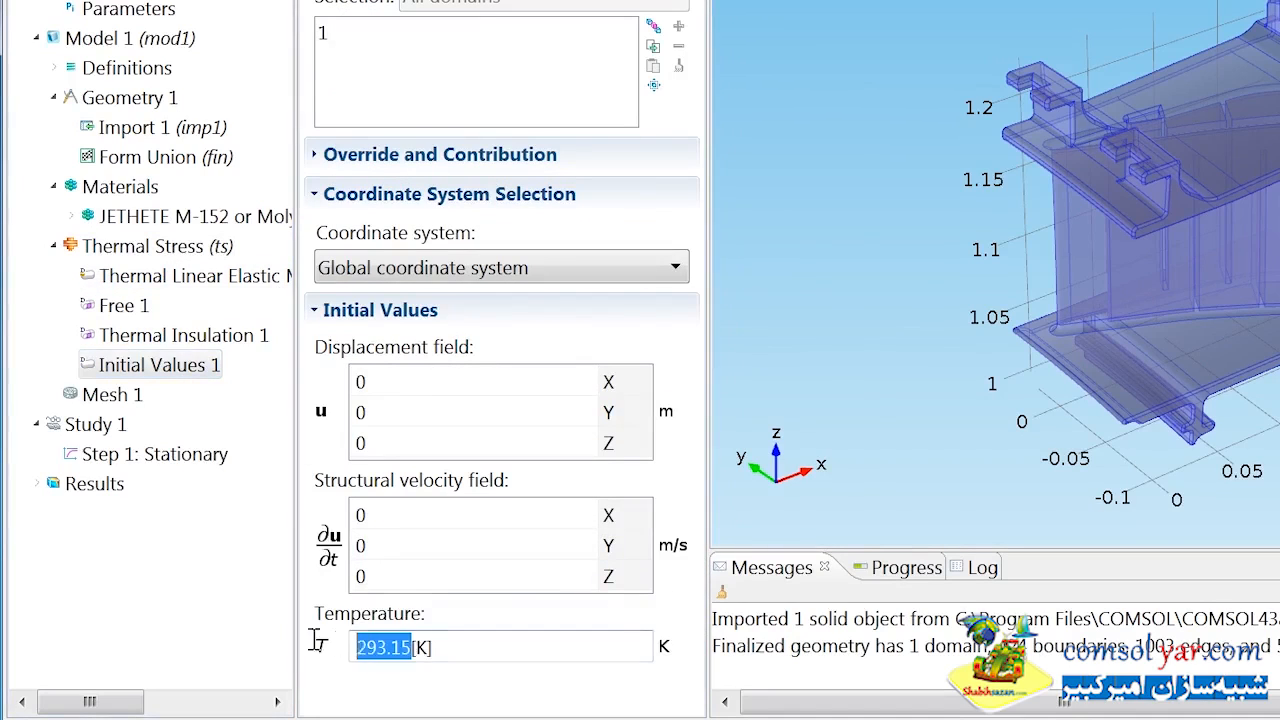
{"action": "type", "text": "T"}
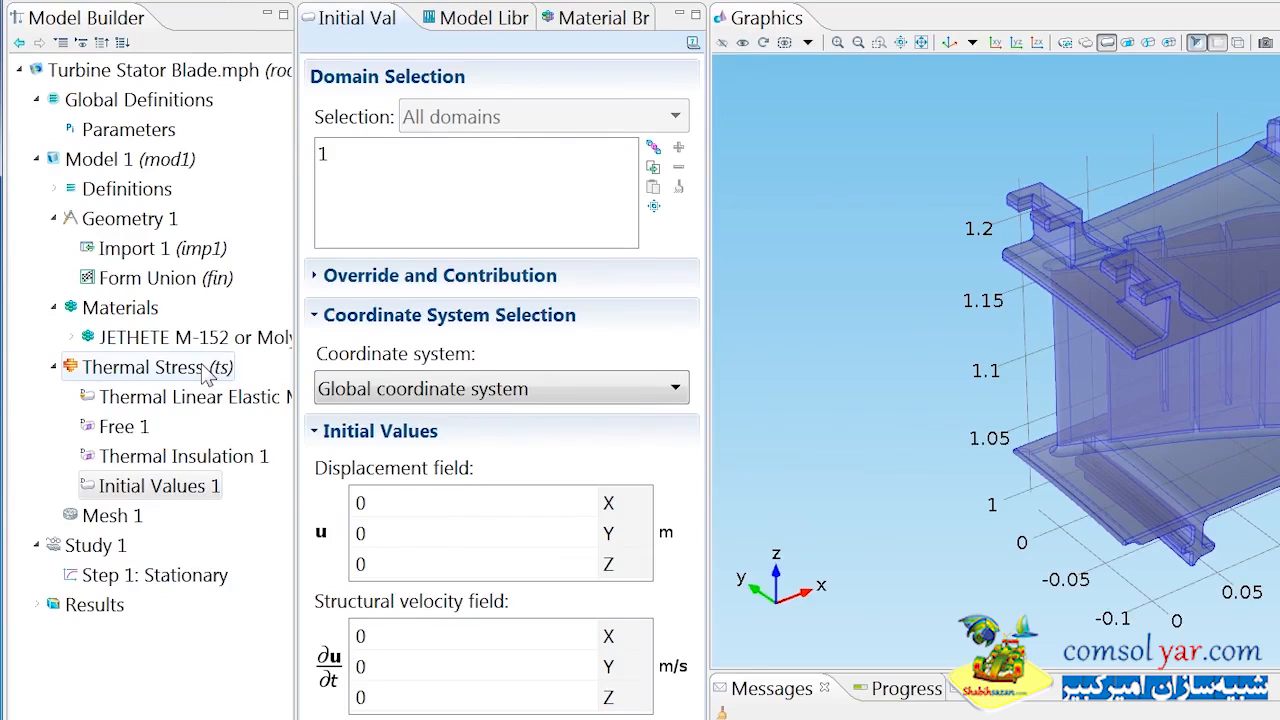
Add a Heat Flux boundary condition to Thermal Stress and apply it to the Exchange_Boundaries selection.
{"action": "right_click", "coordinate": [207, 372]}
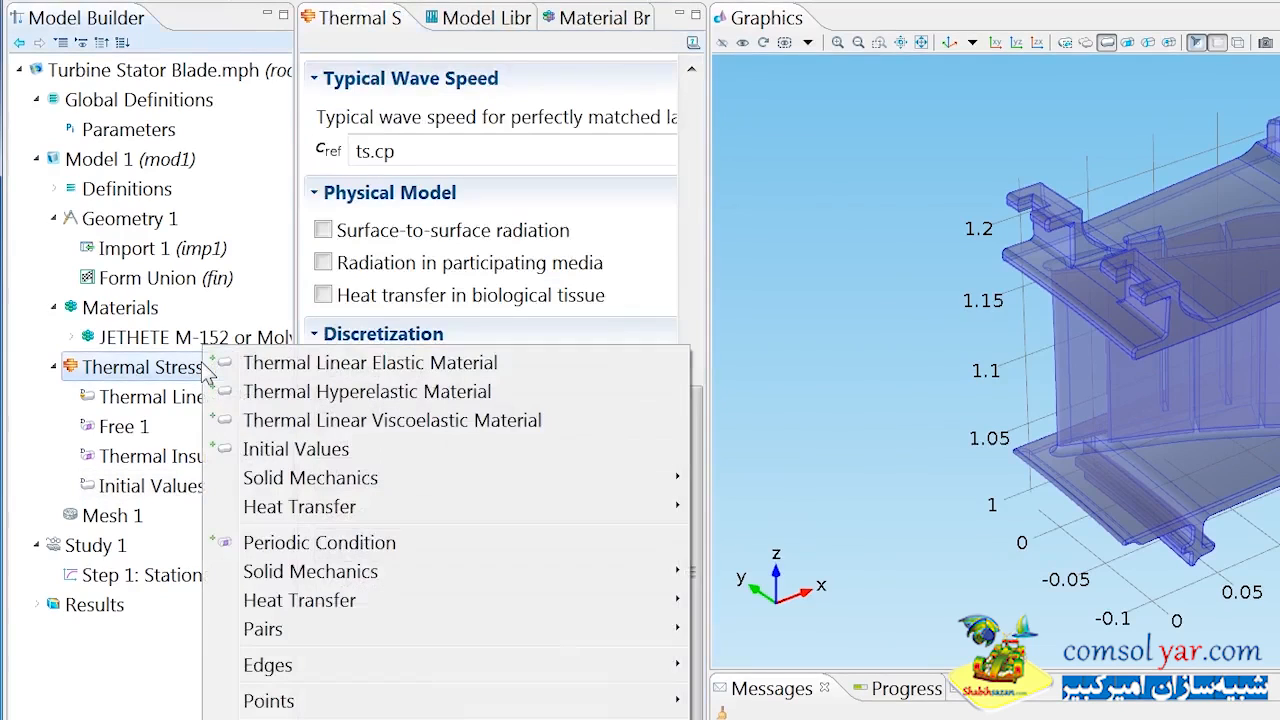
{"action": "mouse_move", "coordinate": [382, 606]}
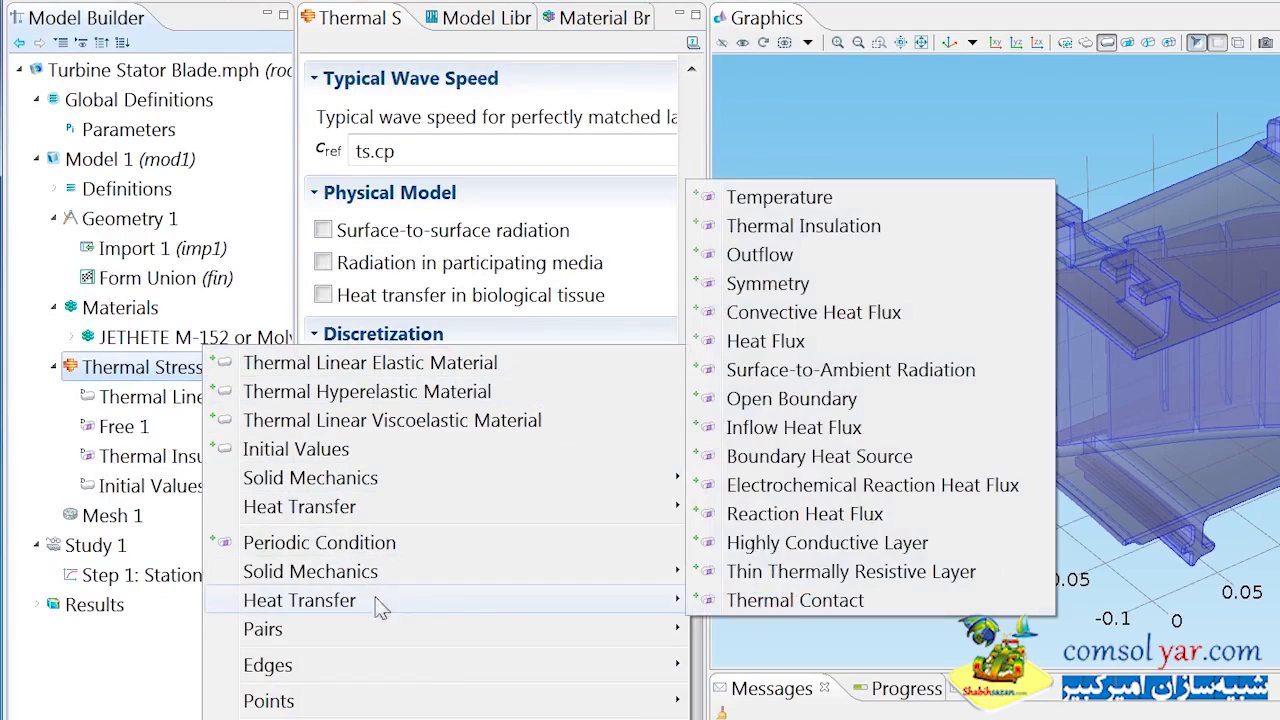
{"action": "left_click", "coordinate": [797, 344]}
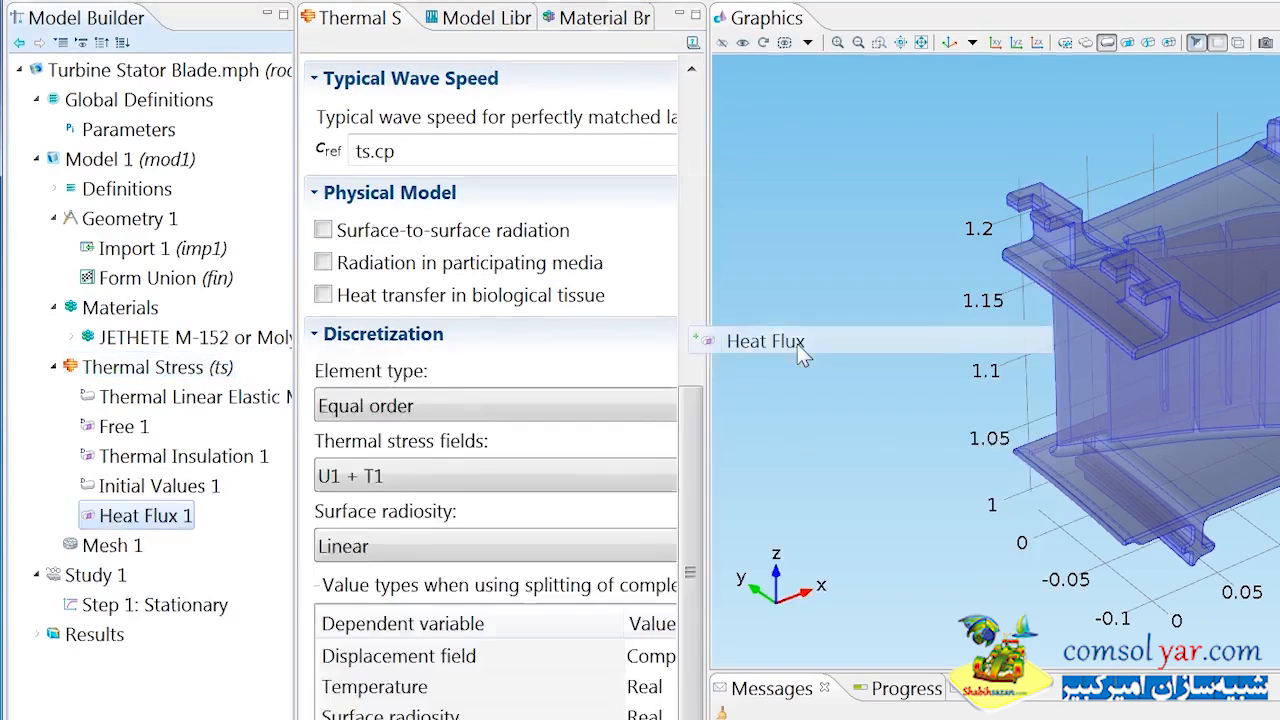
{"action": "left_click", "coordinate": [588, 118]}
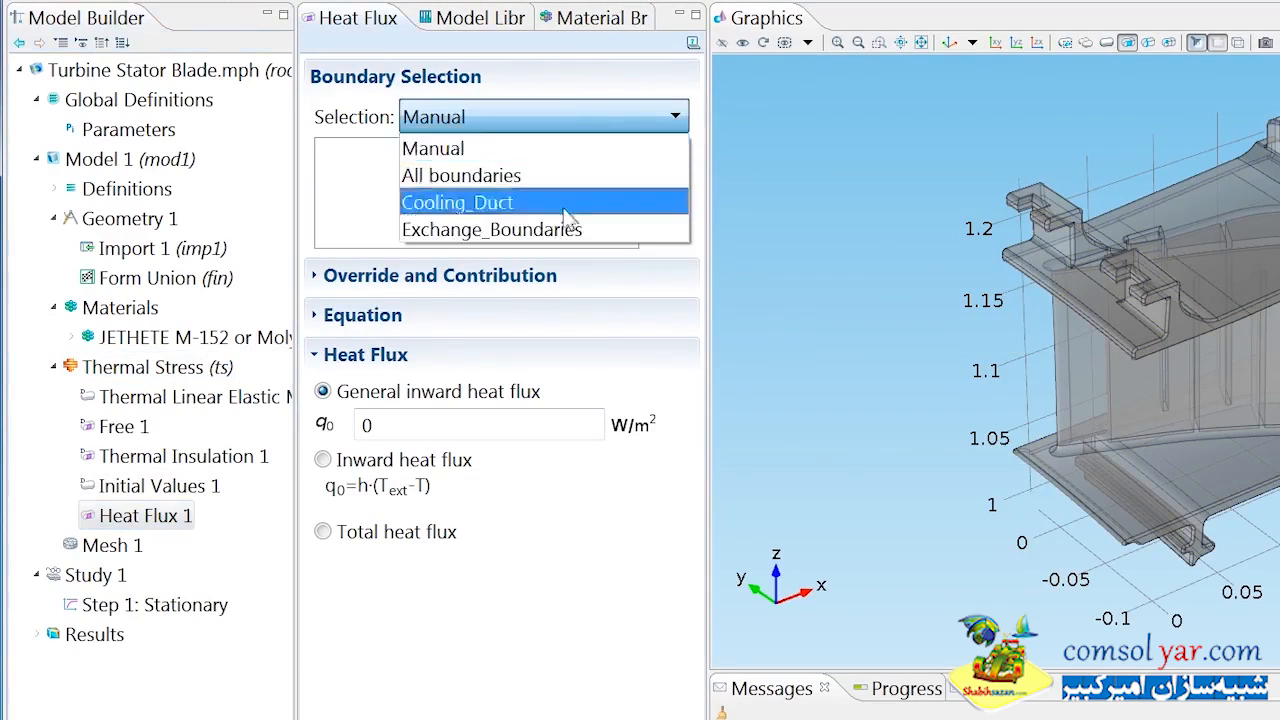
{"action": "left_click", "coordinate": [566, 229]}
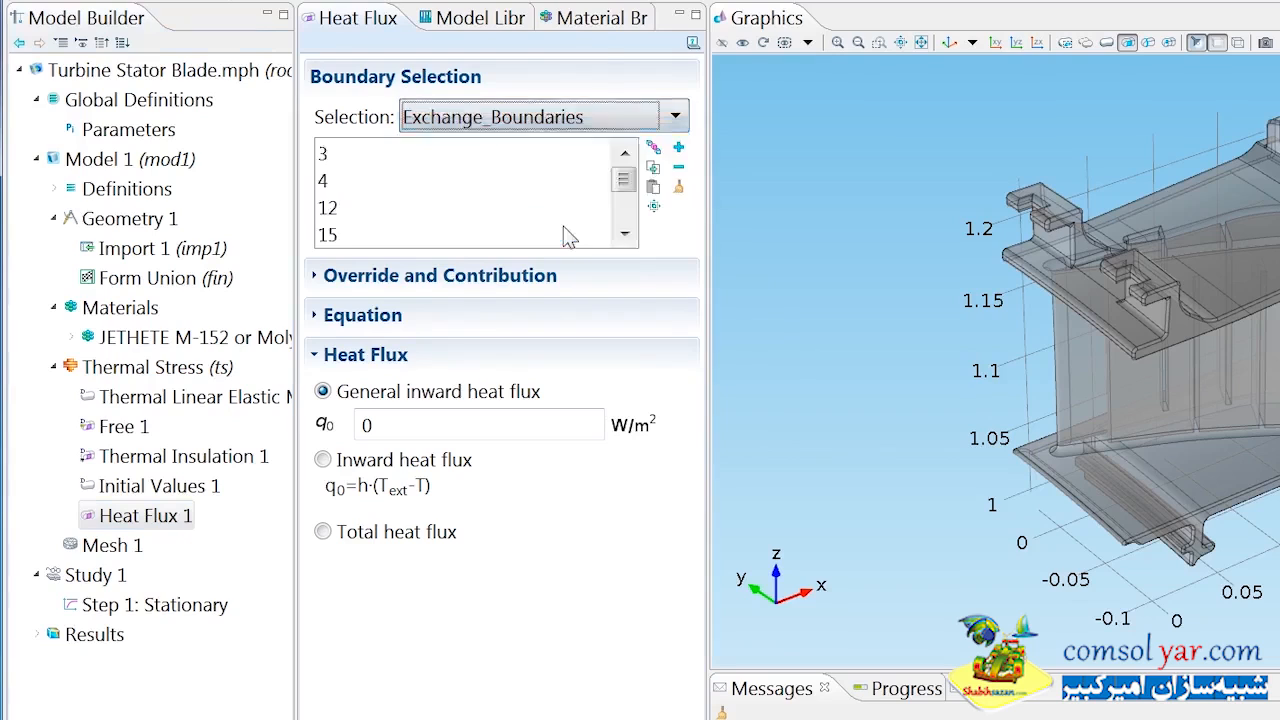
Define the Exchange_Boundaries flux as Inward heat flux with heat transfer coefficient 25 W/(m²·K) and external temperature T_work[K].
{"action": "left_click", "coordinate": [340, 459]}
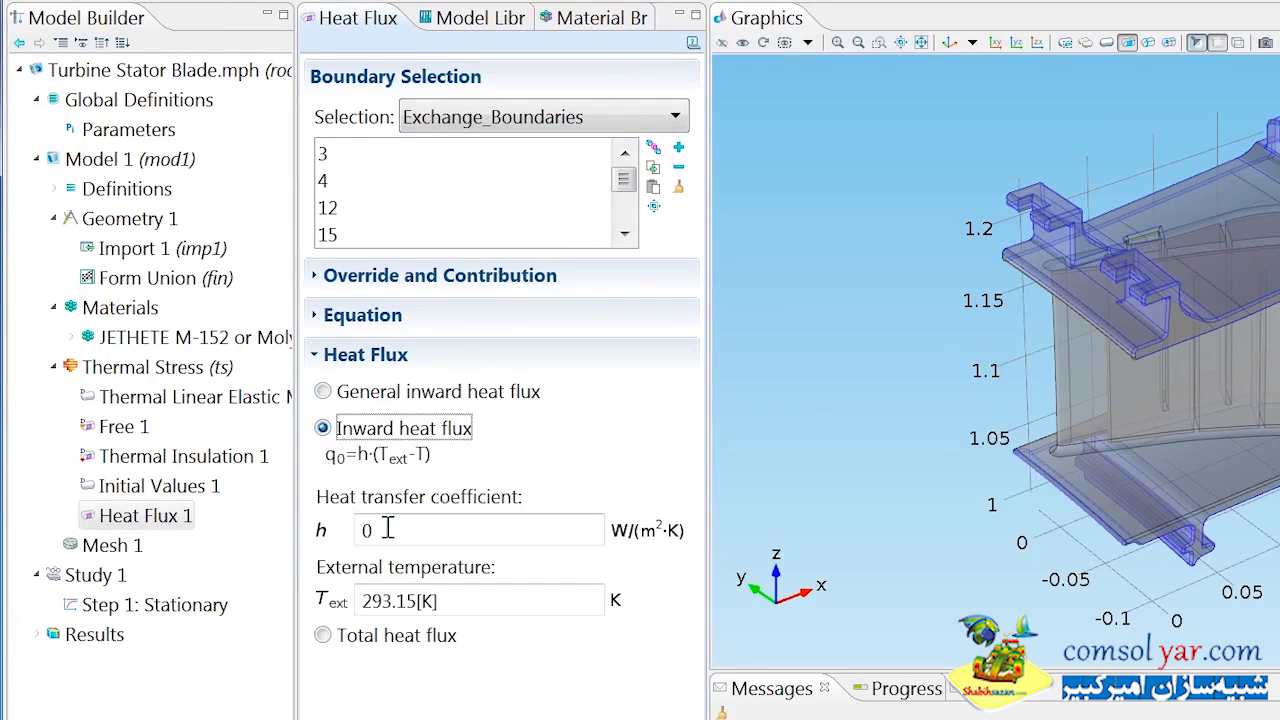
{"action": "left_click_drag", "start_coordinate": [388, 529], "coordinate": [304, 527]}
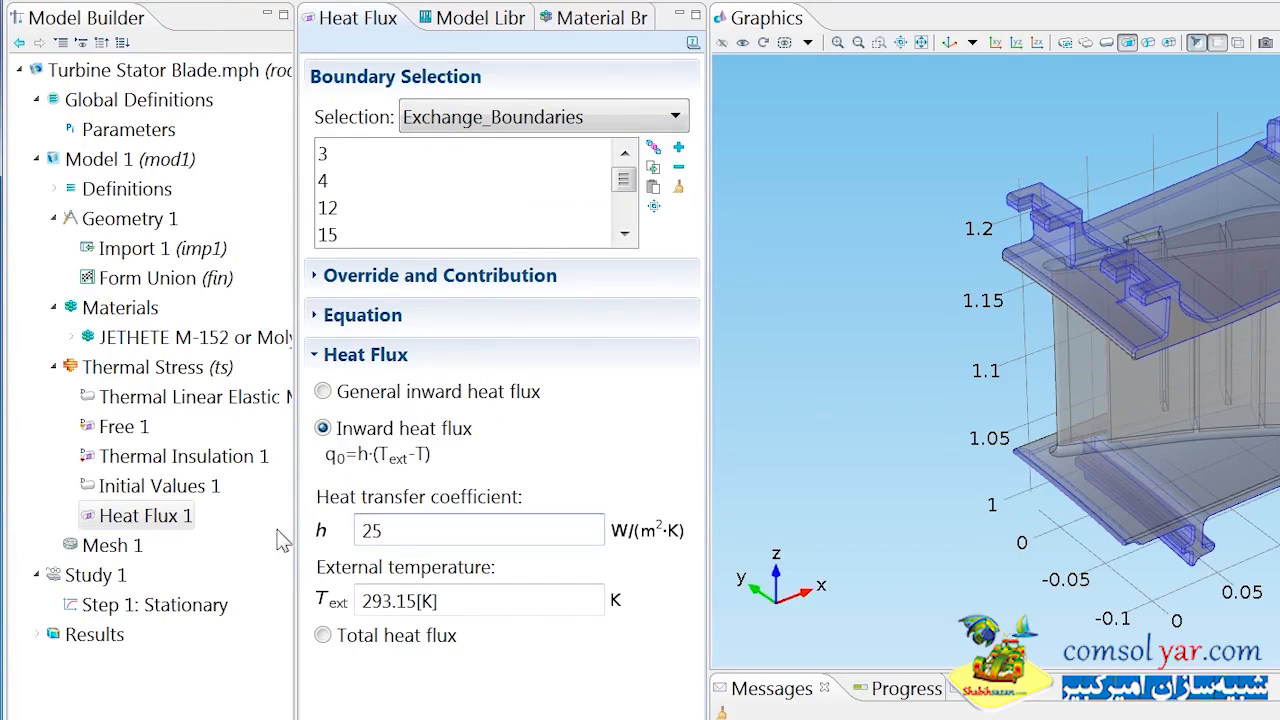
{"action": "type", "text": "25"}
{"action": "left_click_drag", "start_coordinate": [412, 600], "coordinate": [298, 591]}
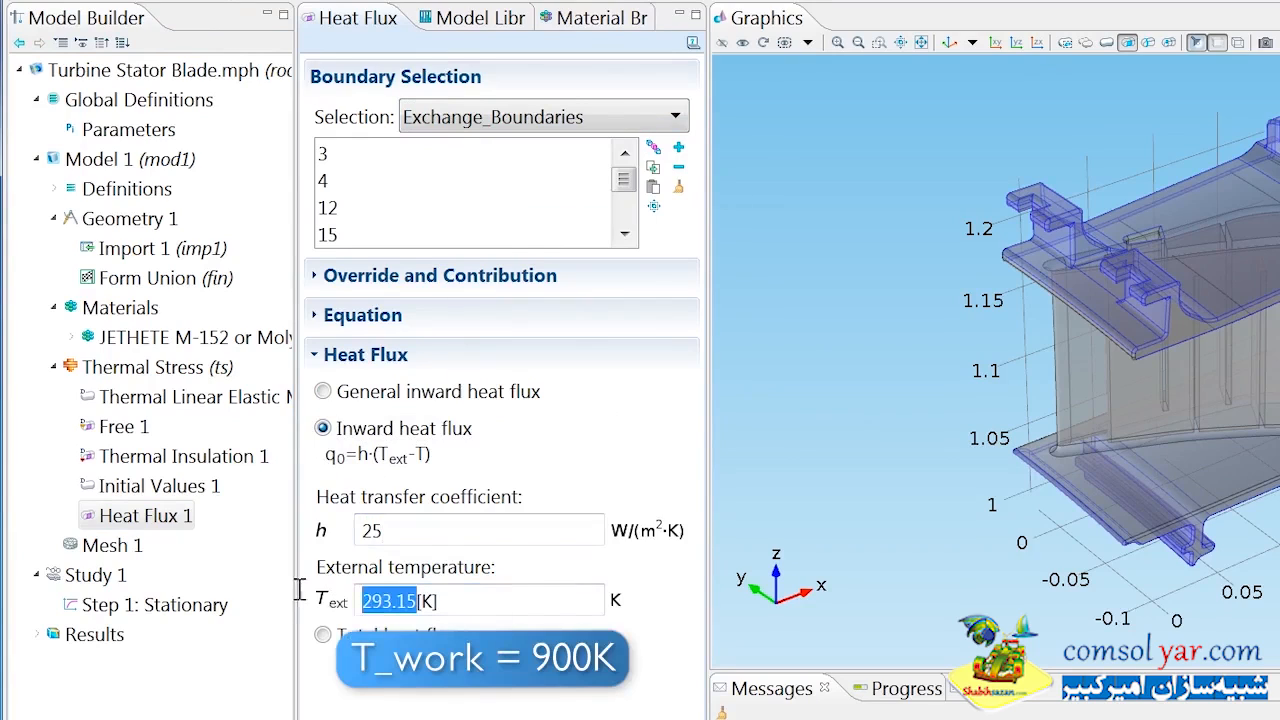
{"action": "type", "text": "T_work"}
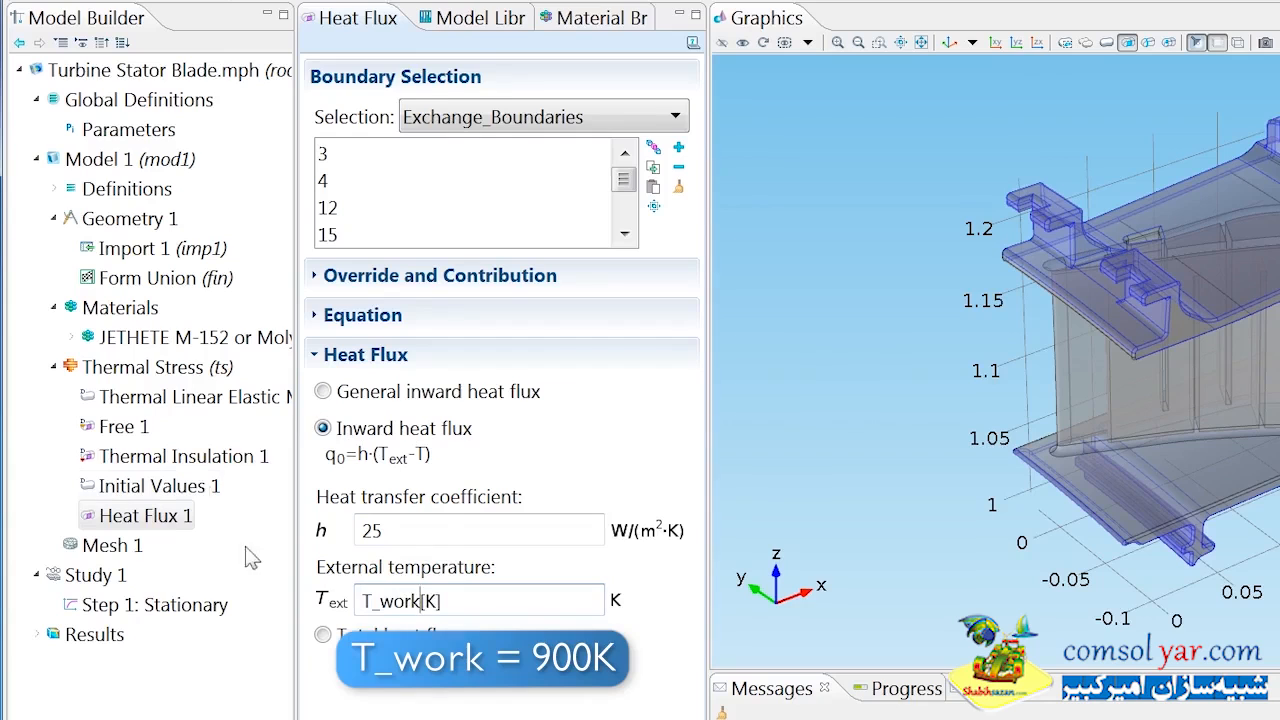
Add a second Heat Flux boundary condition to Thermal Stress and apply it to the Cooling_Duct selection.
{"action": "right_click", "coordinate": [200, 367]}
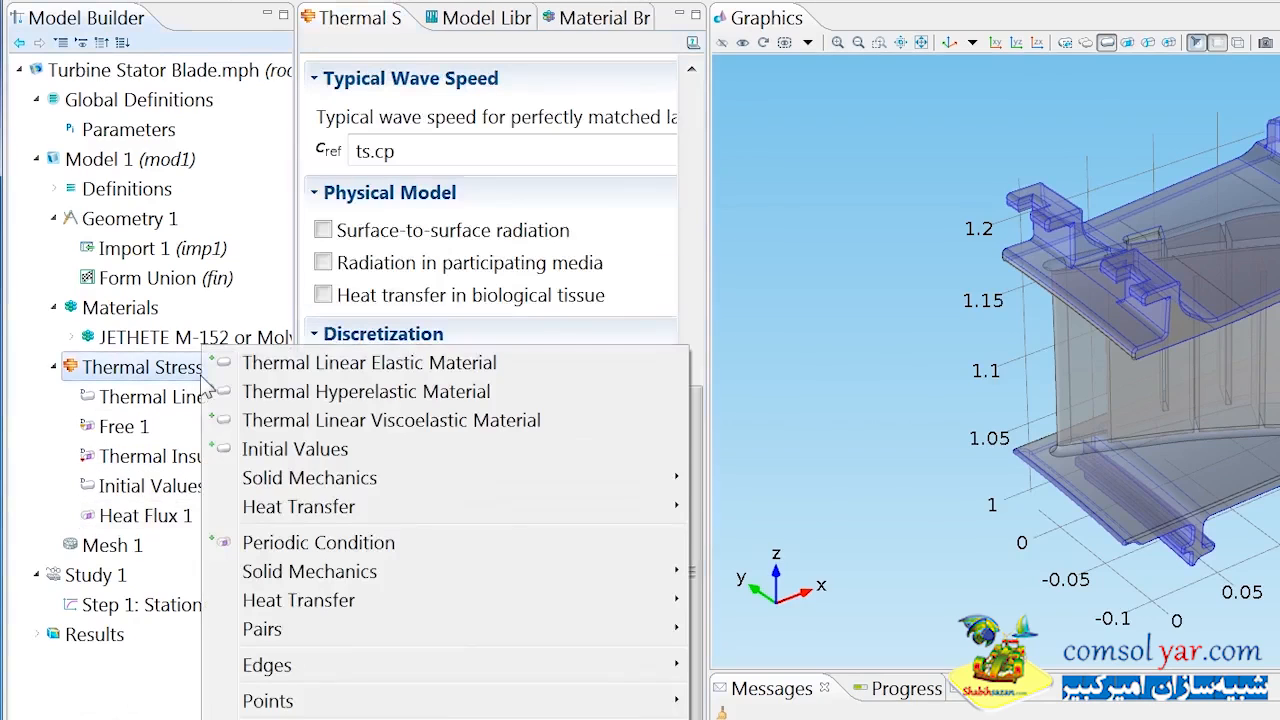
{"action": "mouse_move", "coordinate": [468, 606]}
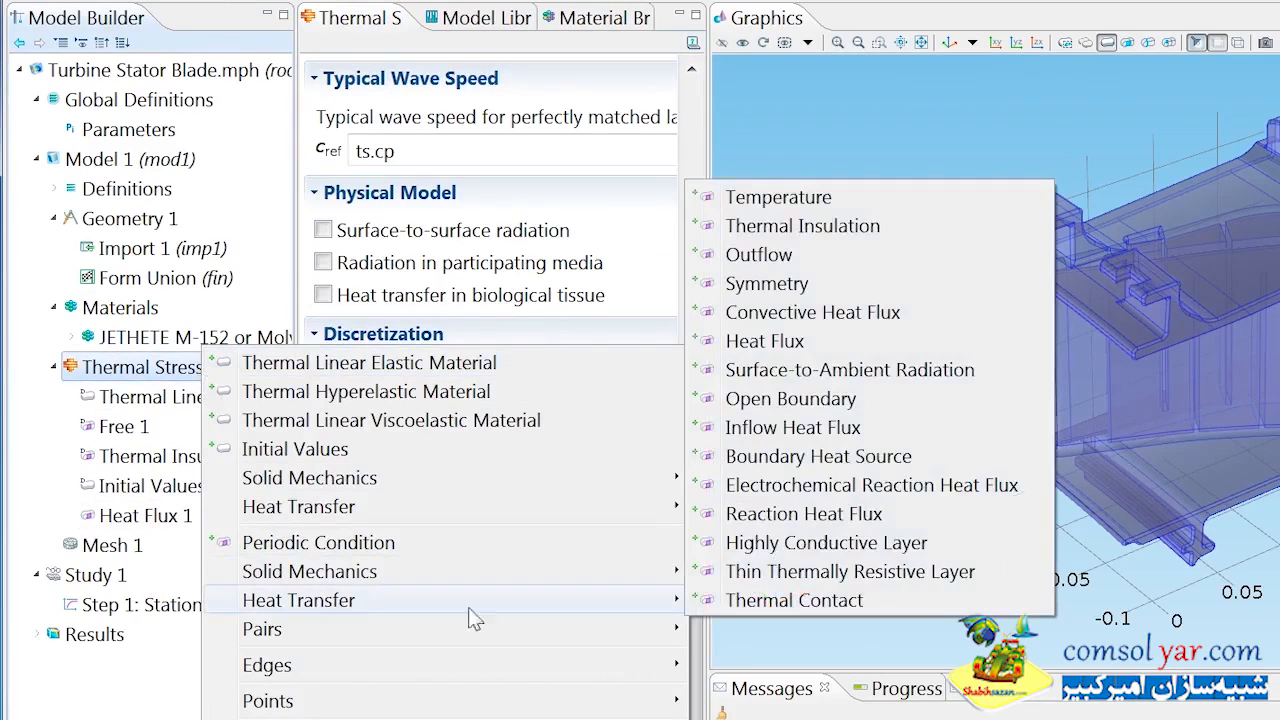
{"action": "left_click", "coordinate": [769, 344]}
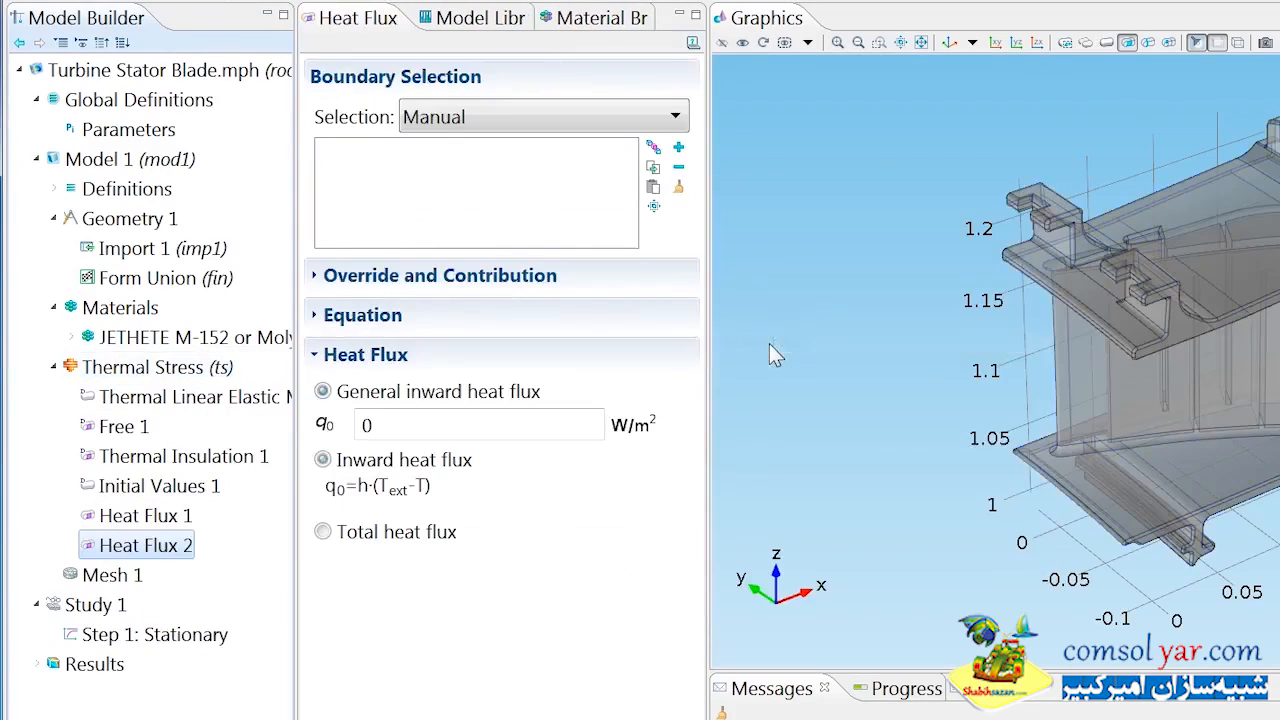
{"action": "left_click", "coordinate": [570, 118]}
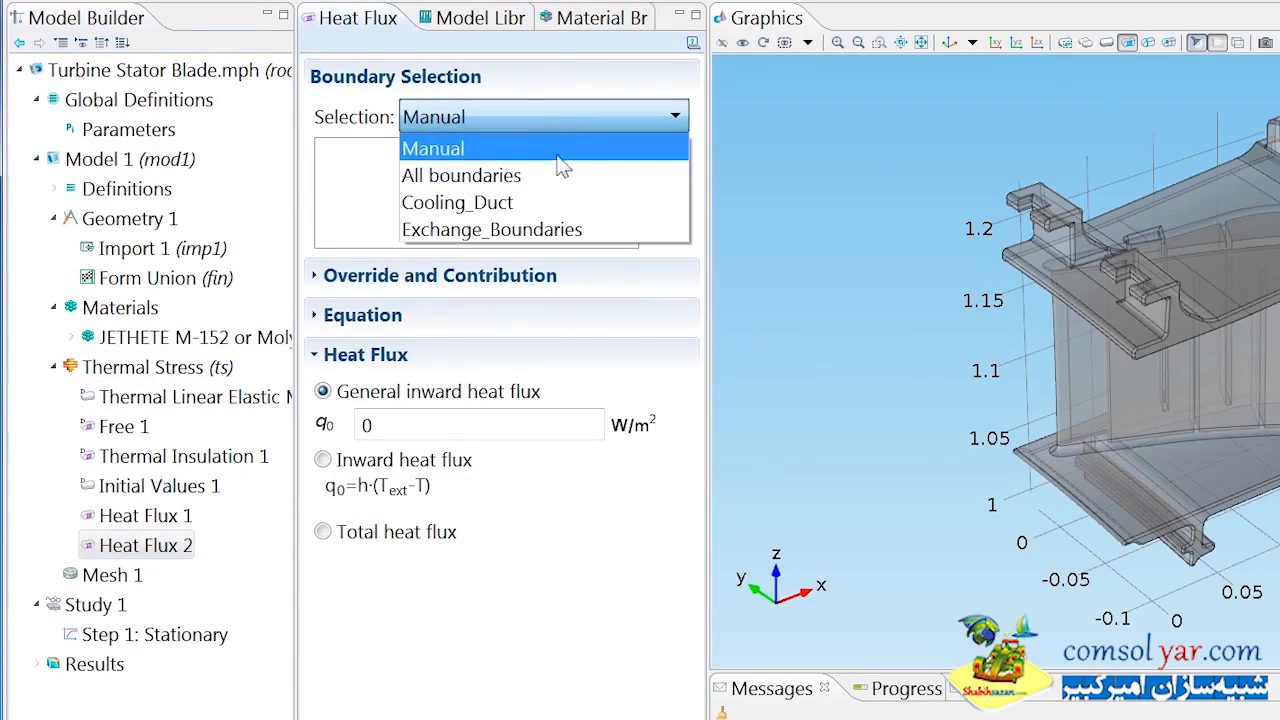
{"action": "left_click", "coordinate": [552, 202]}
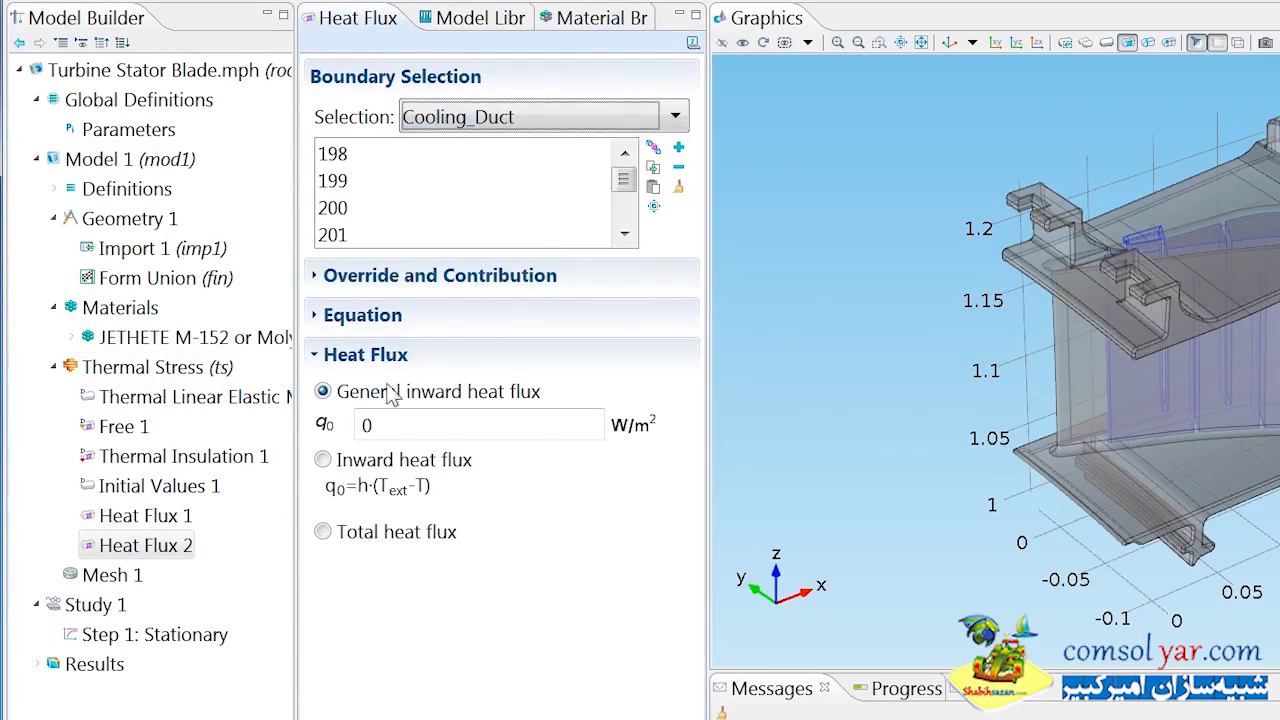
Define the Cooling_Duct flux as Inward heat flux with coefficient Nu_cool*mu_cool*Cp_cool/2/Pr_cool/H_cool and external temperature T_cool[K].
{"action": "left_click", "coordinate": [330, 460]}
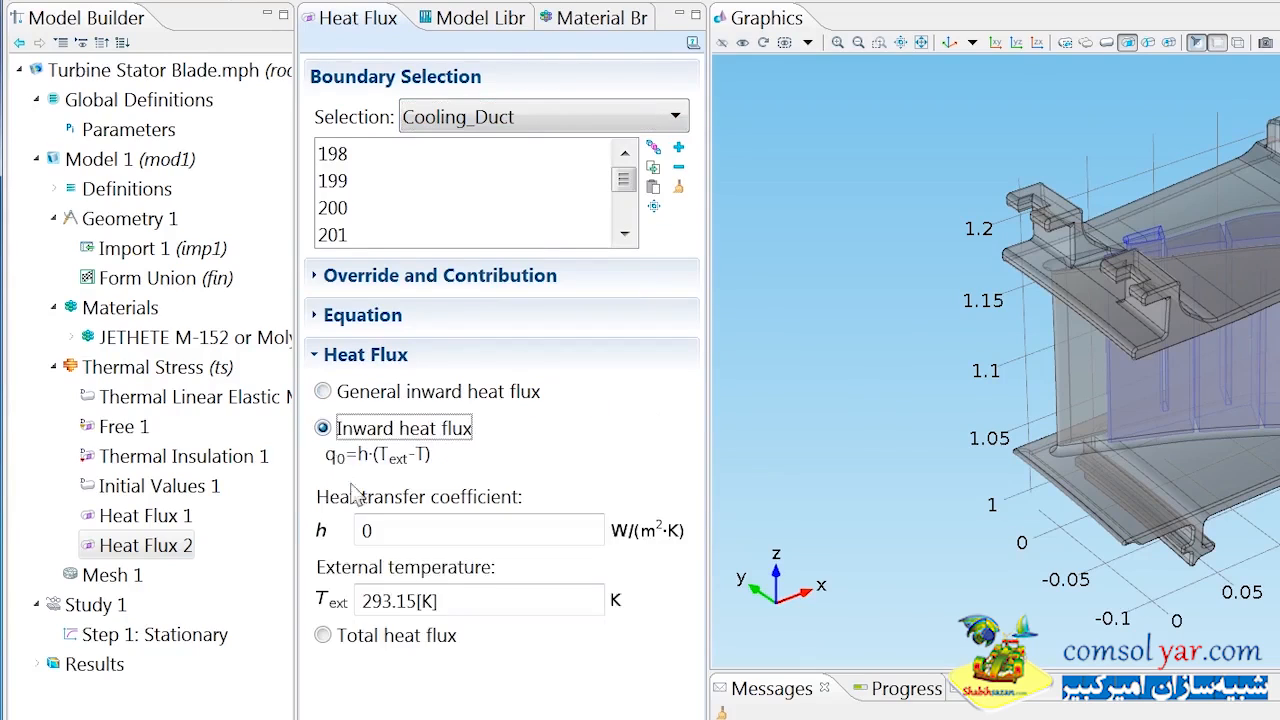
{"action": "type", "text": "Nu_cool*m"}
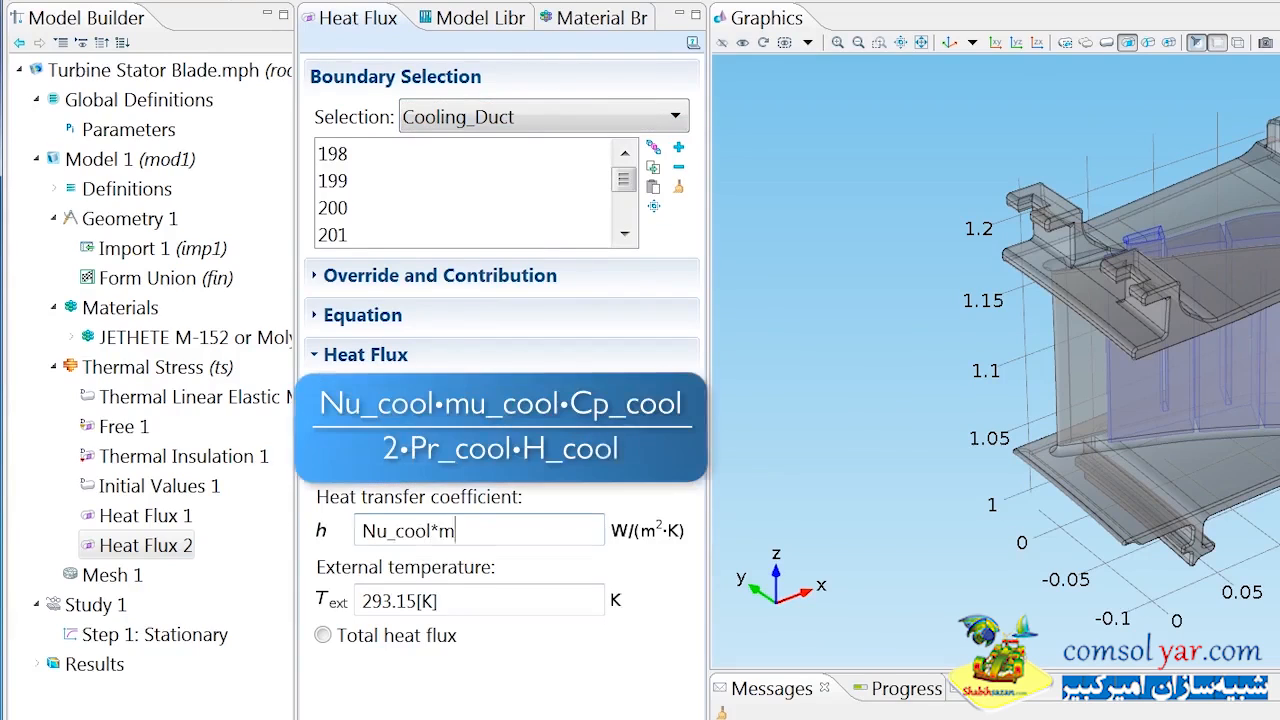
{"action": "type", "text": "u_cool*Cp_cool/2/Pr_cool/H_cool"}
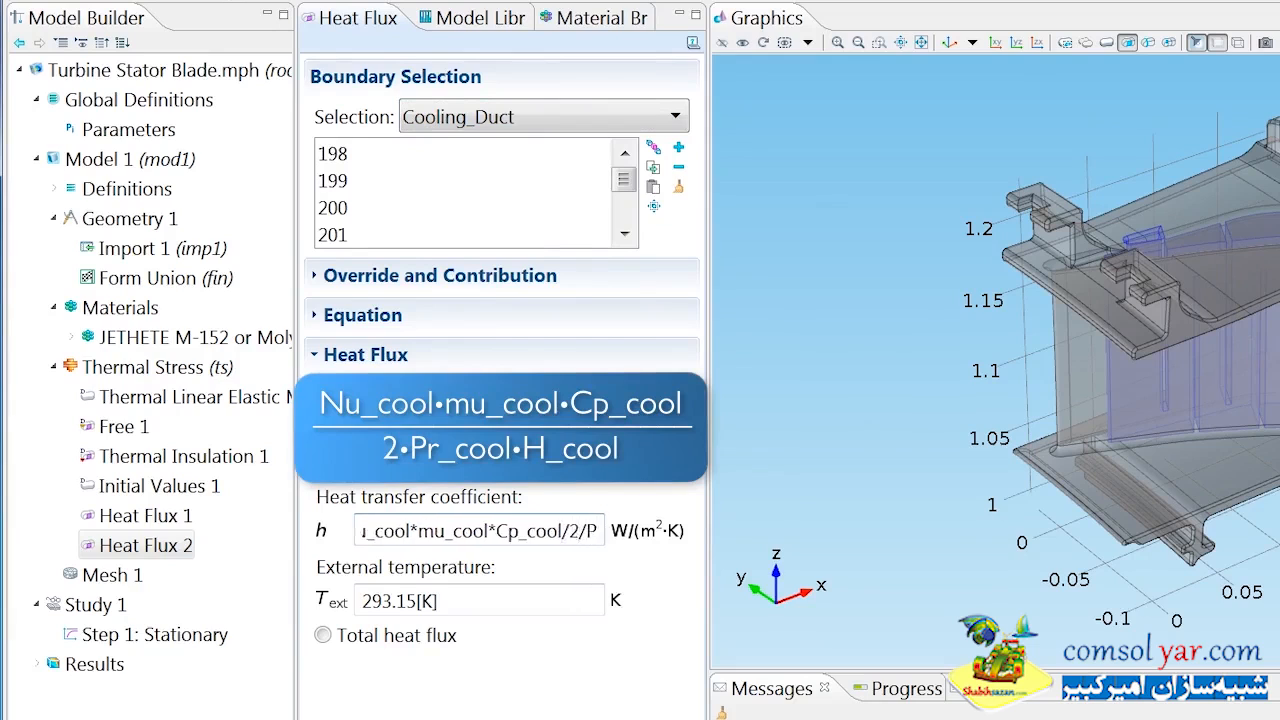
{"action": "double_click", "coordinate": [410, 601]}
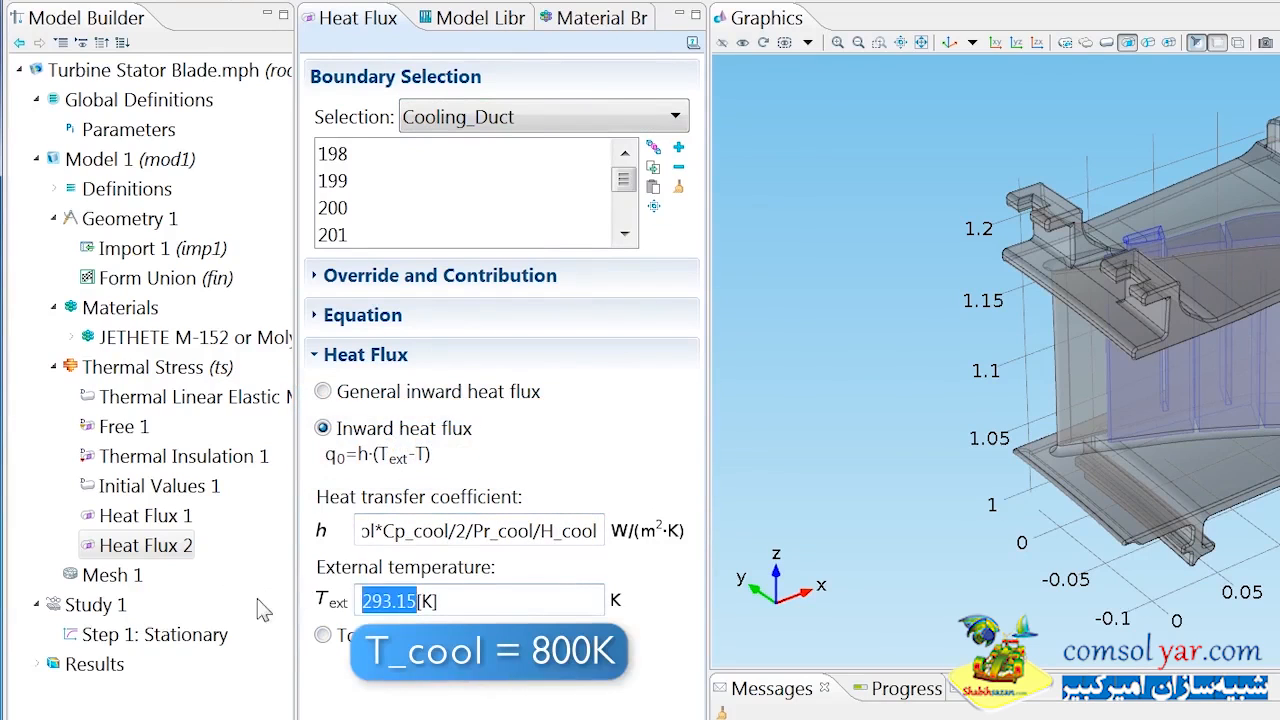
{"action": "type", "text": "T_cool"}
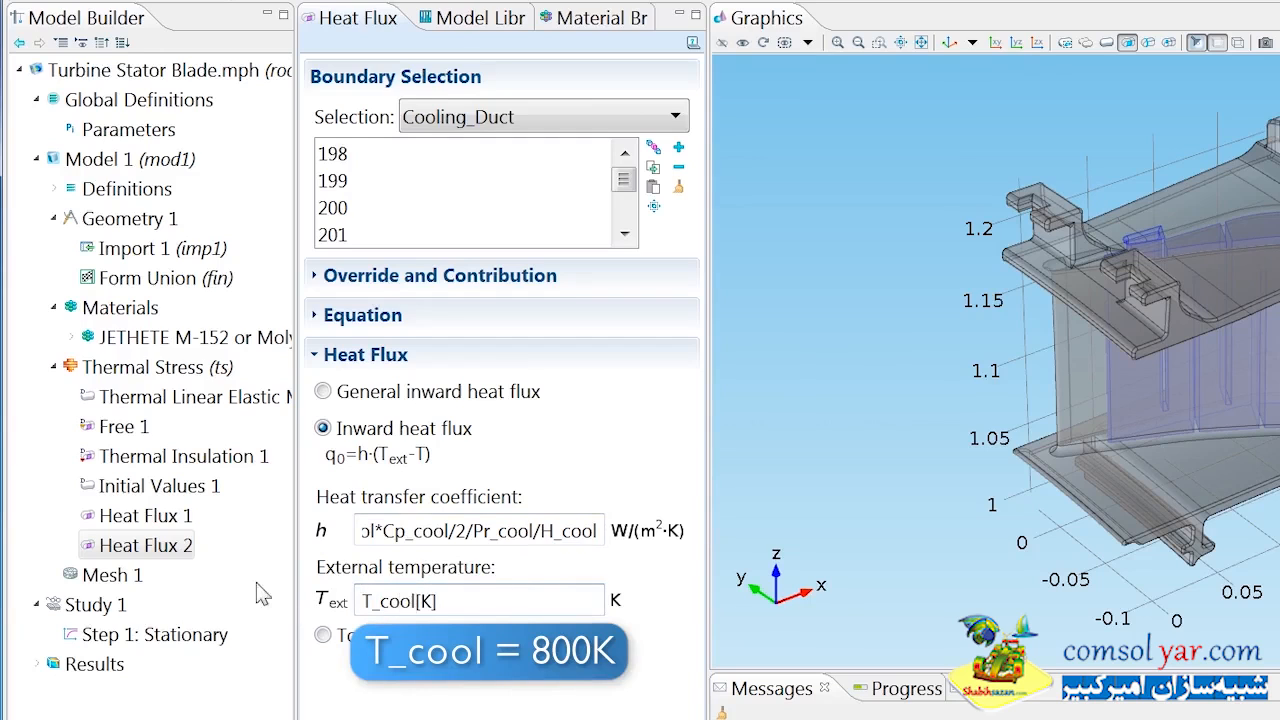
Add a Convective Heat Flux condition to Thermal Stress and apply it to blade surface boundaries 139 and 113.
{"action": "right_click", "coordinate": [198, 367]}
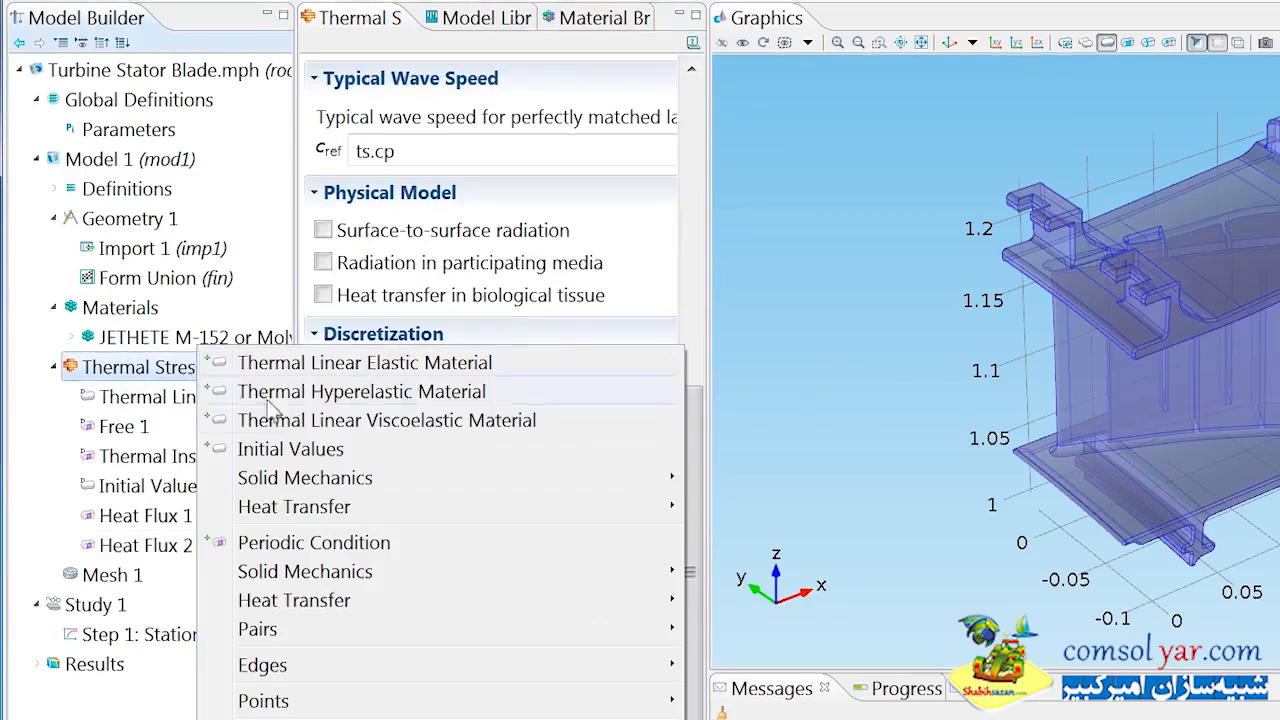
{"action": "mouse_move", "coordinate": [468, 600]}
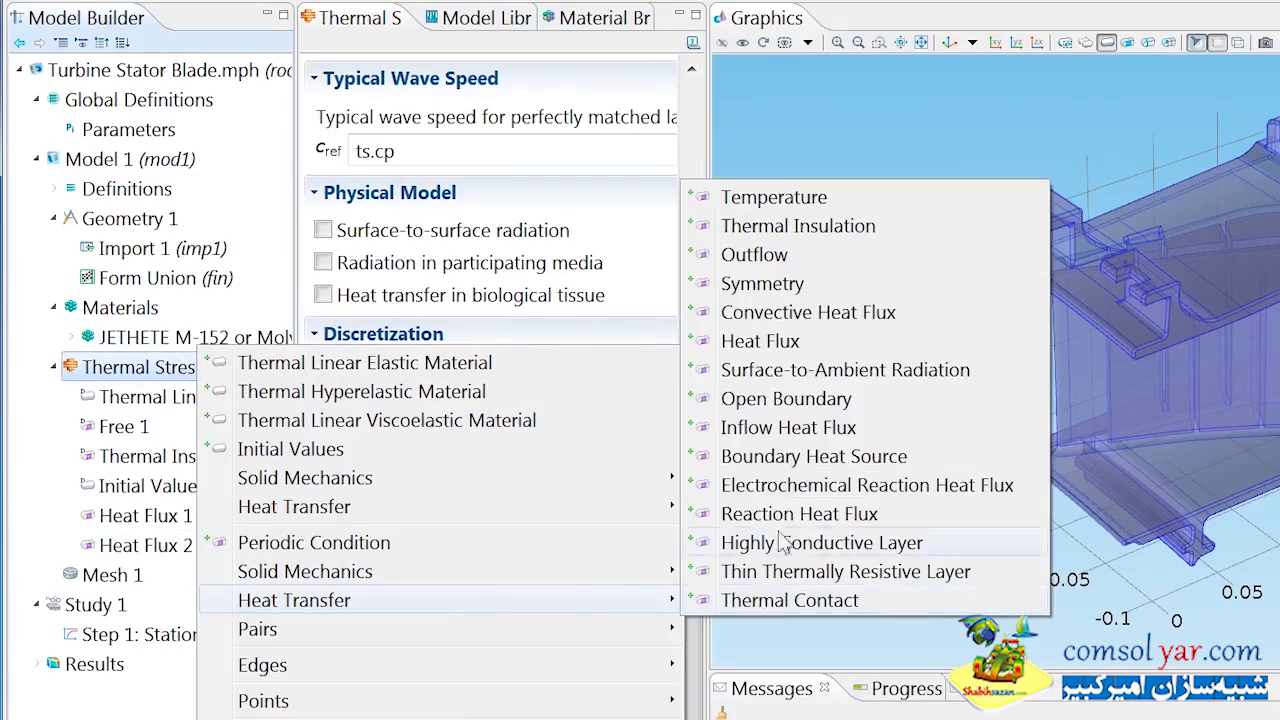
{"action": "left_click", "coordinate": [782, 318]}
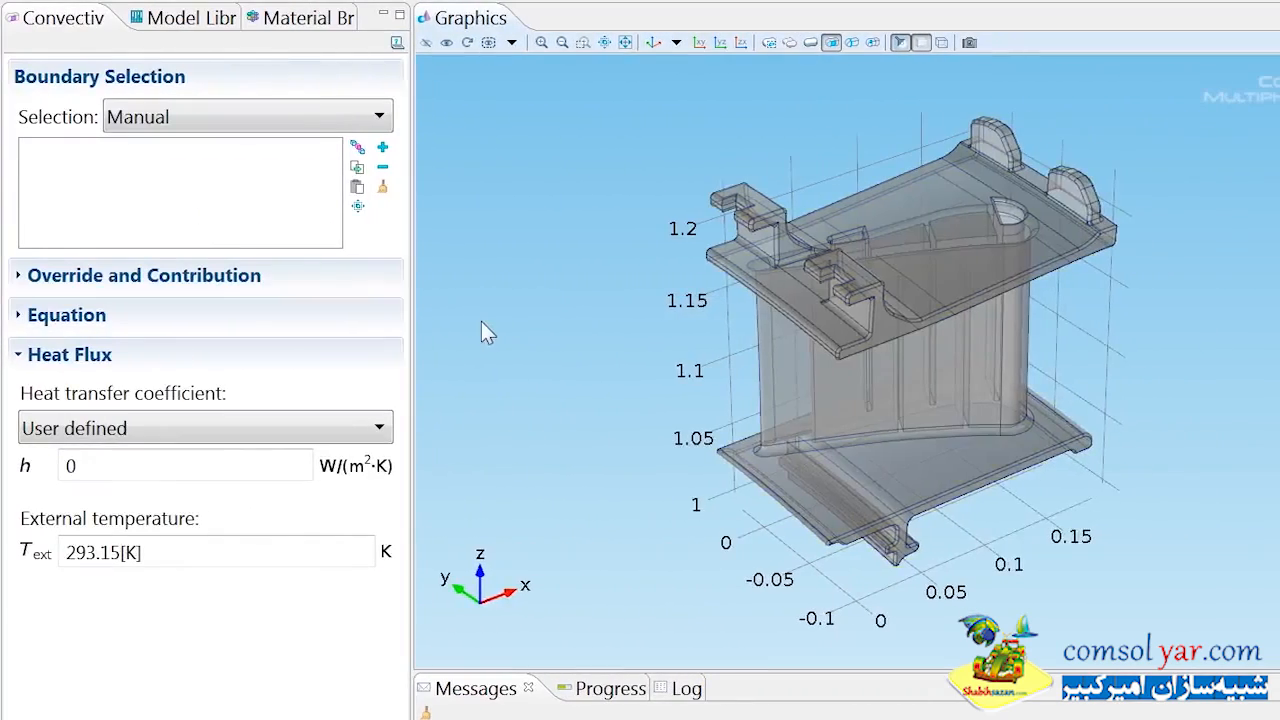
{"action": "left_click_drag", "start_coordinate": [556, 401], "coordinate": [923, 417]}
{"action": "left_click", "coordinate": [923, 417]}
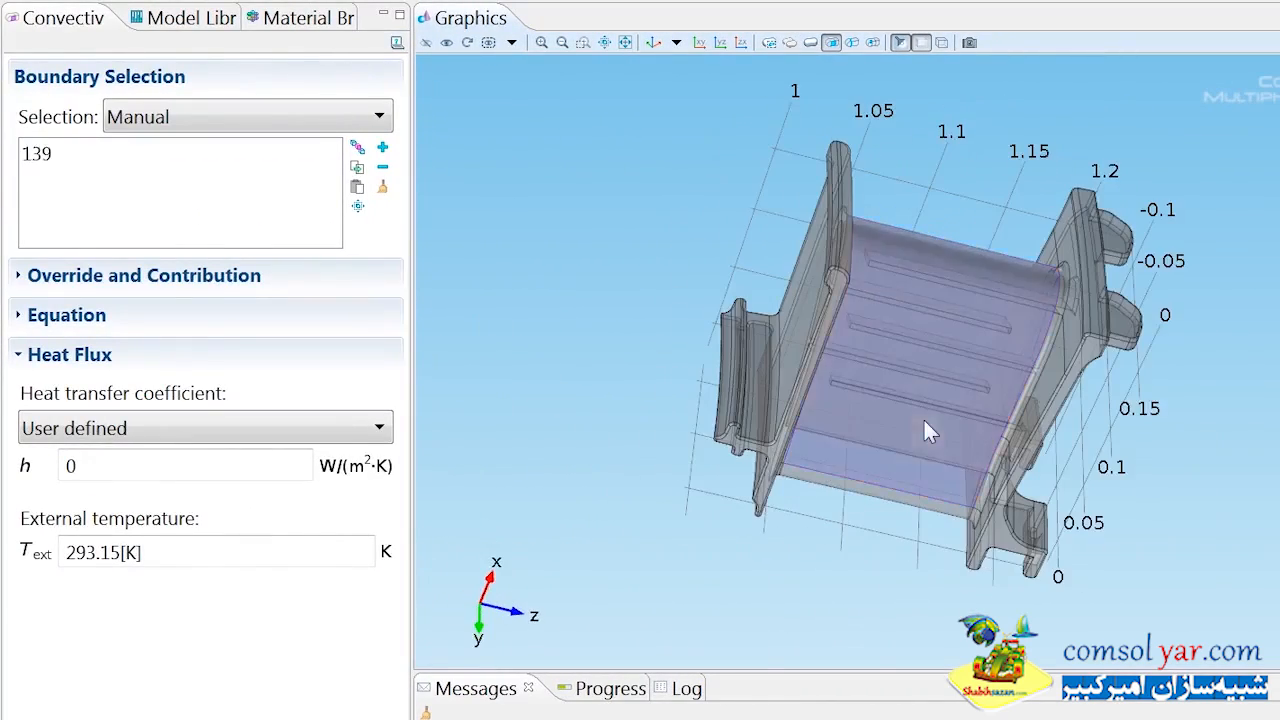
{"action": "left_click", "coordinate": [919, 498]}
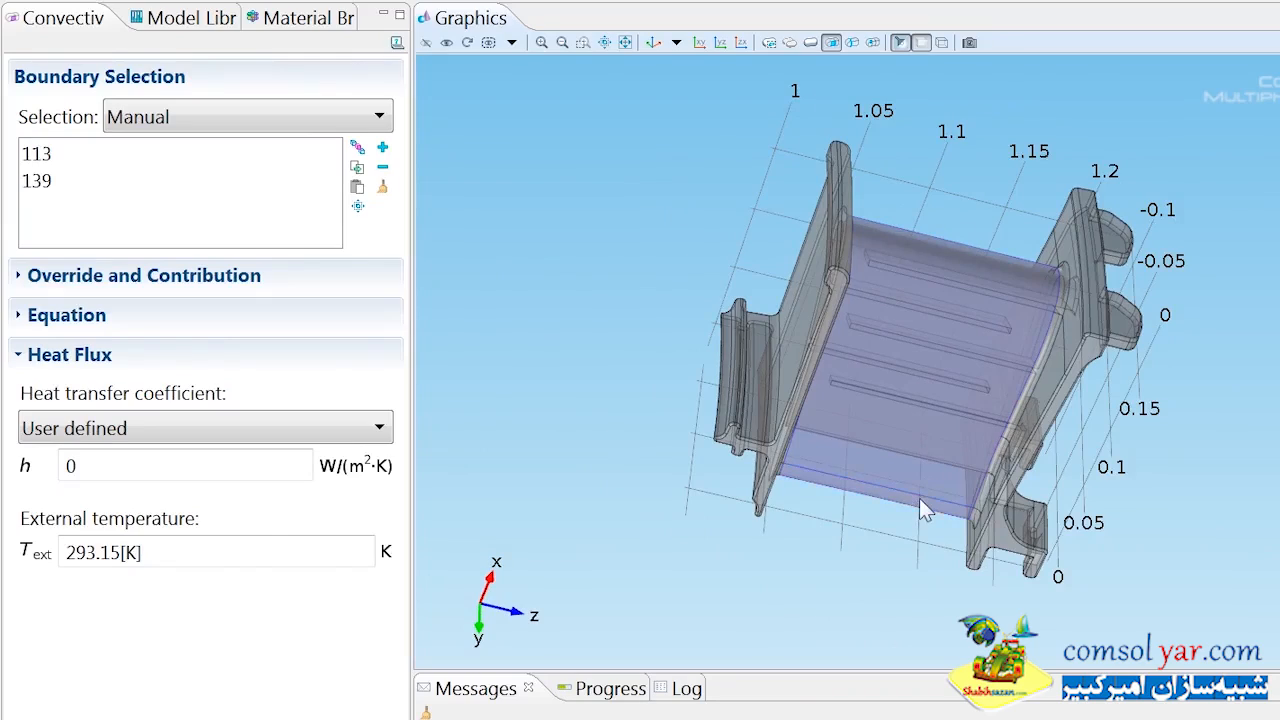
{"action": "left_click_drag", "start_coordinate": [919, 498], "coordinate": [908, 395]}
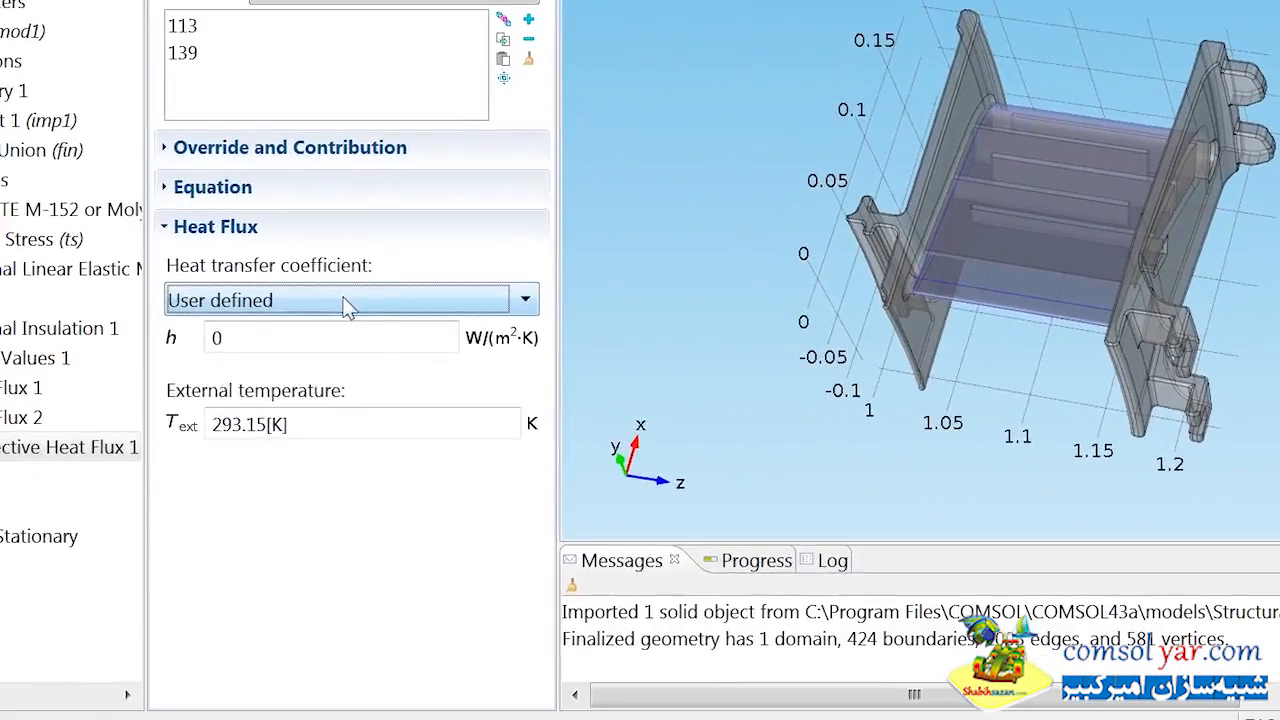
Set the convective heat flux on boundaries 113 and 139 to external forced convection with a local plate transfer coefficient.
{"action": "left_click", "coordinate": [200, 434]}
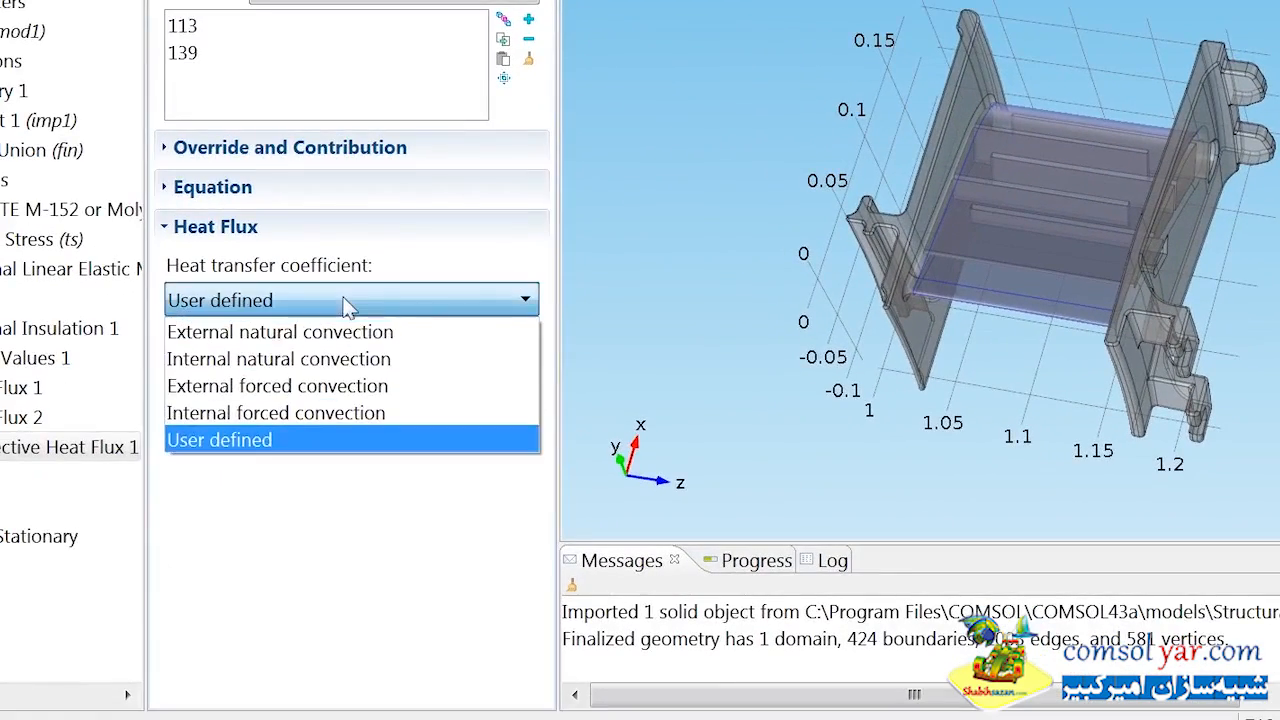
{"action": "left_click", "coordinate": [322, 388]}
{"action": "left_click", "coordinate": [319, 350]}
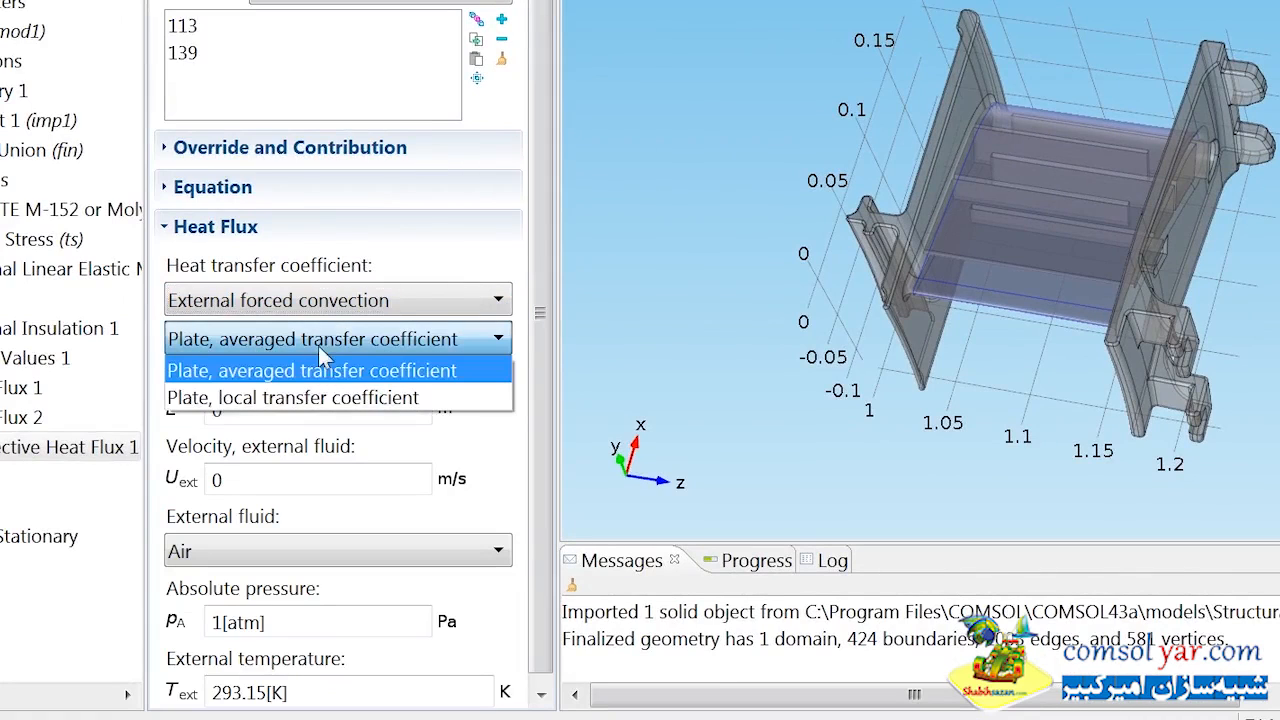
{"action": "left_click", "coordinate": [309, 395]}
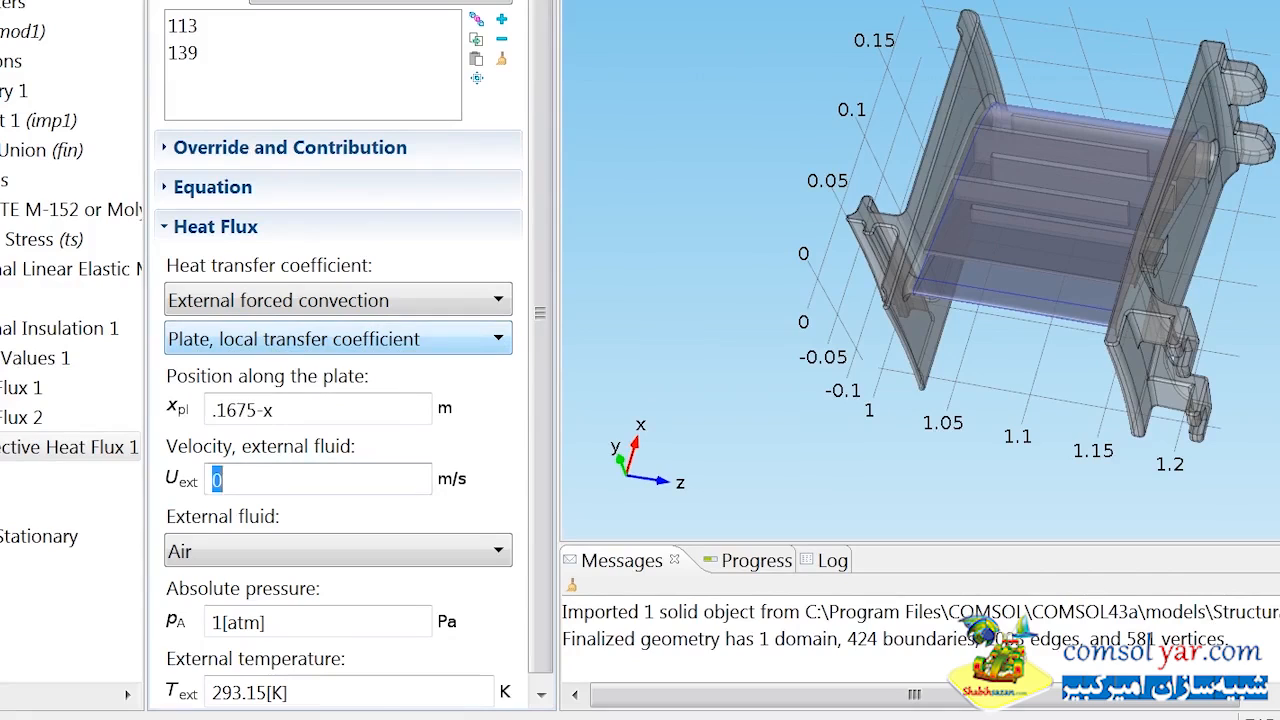
Define this convective flux with plate position .1675-x, external velocity U_up, absolute pressure p_high and external temperature T_gas.
{"action": "key", "text": "Tab"}
{"action": "type", "text": "p_"}
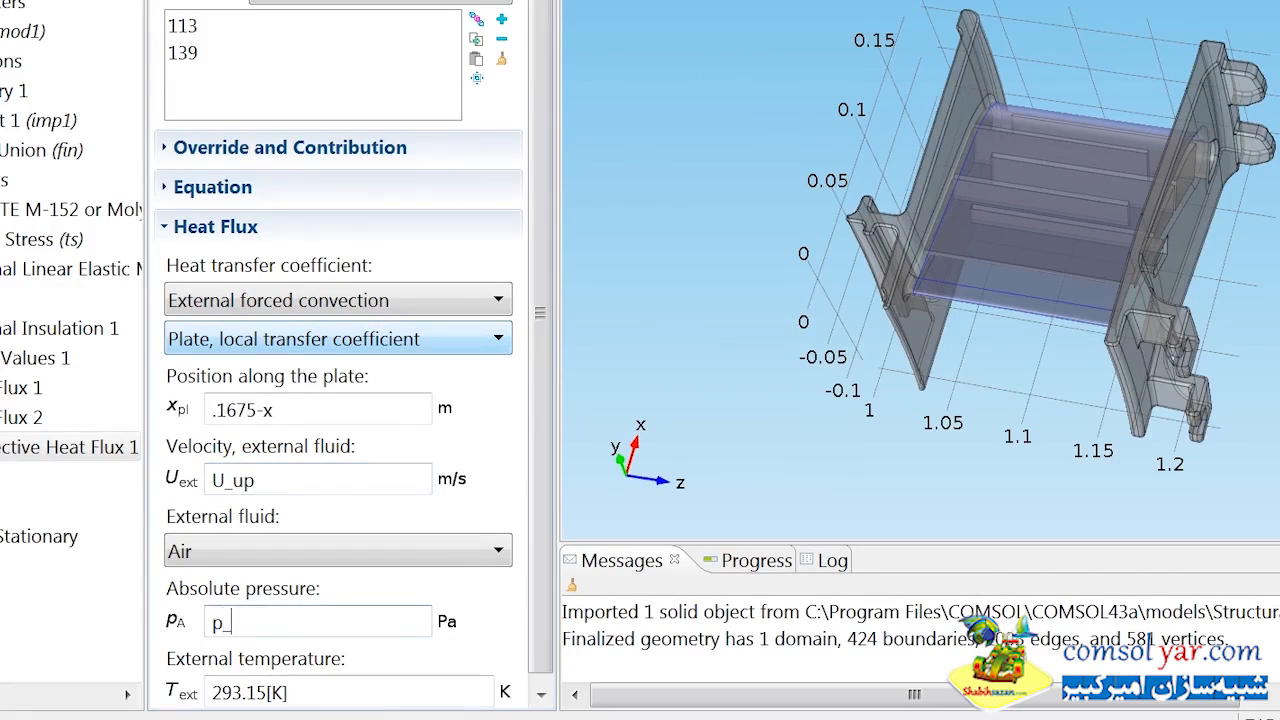
{"action": "type", "text": "high"}
{"action": "key", "text": "Tab"}
{"action": "type", "text": "T_"}
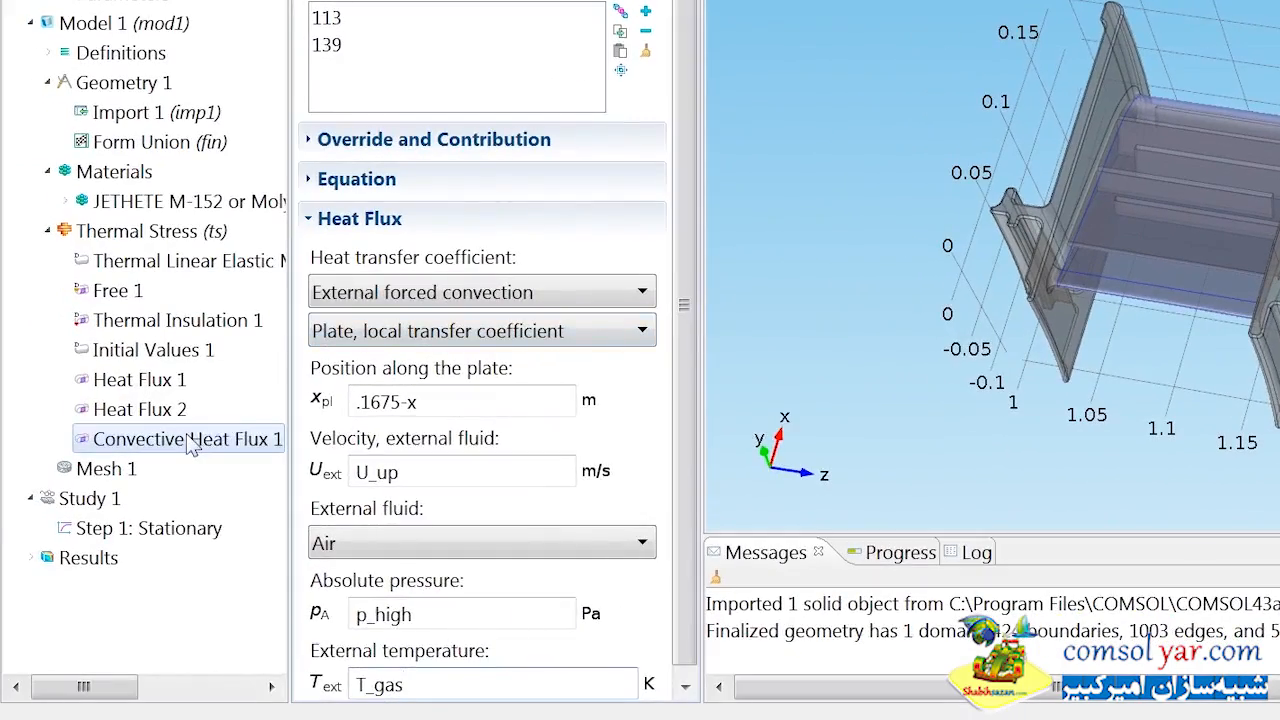
Duplicate Convective Heat Flux 1 for the opposite blade surface boundaries 112 and 284, using external fluid velocity U_down.
{"action": "right_click", "coordinate": [38, 444]}
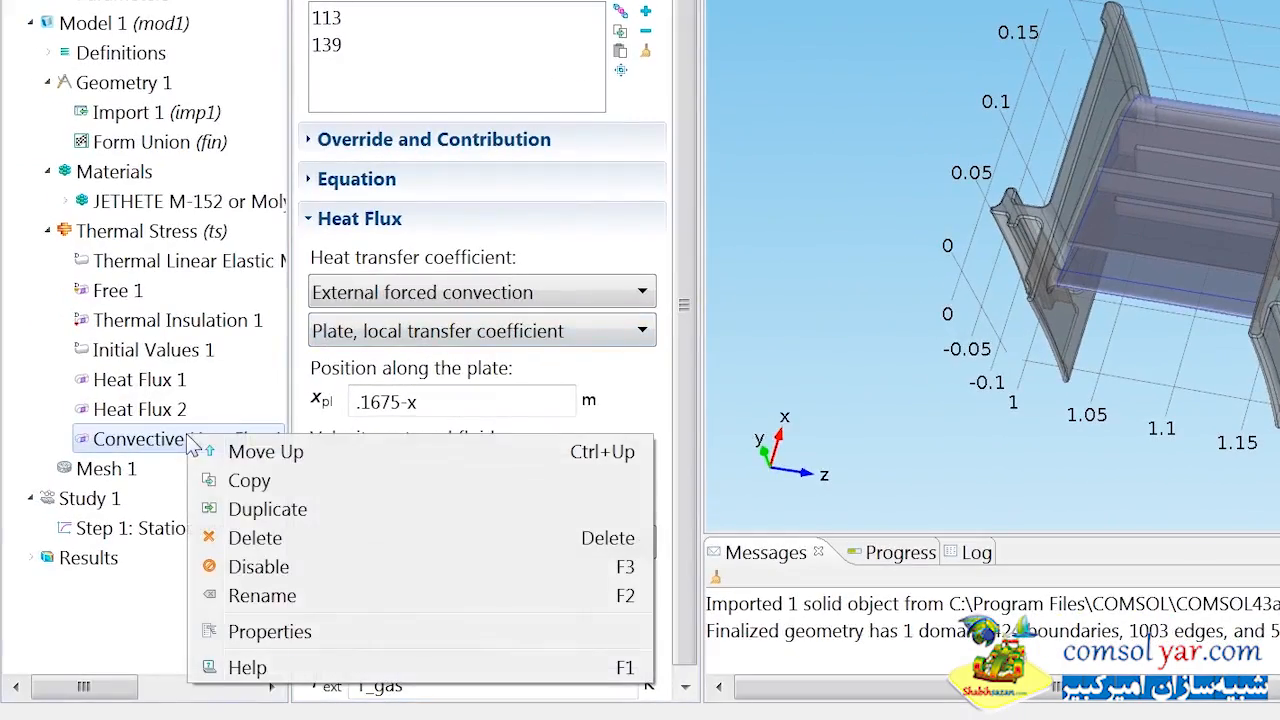
{"action": "left_click", "coordinate": [258, 513]}
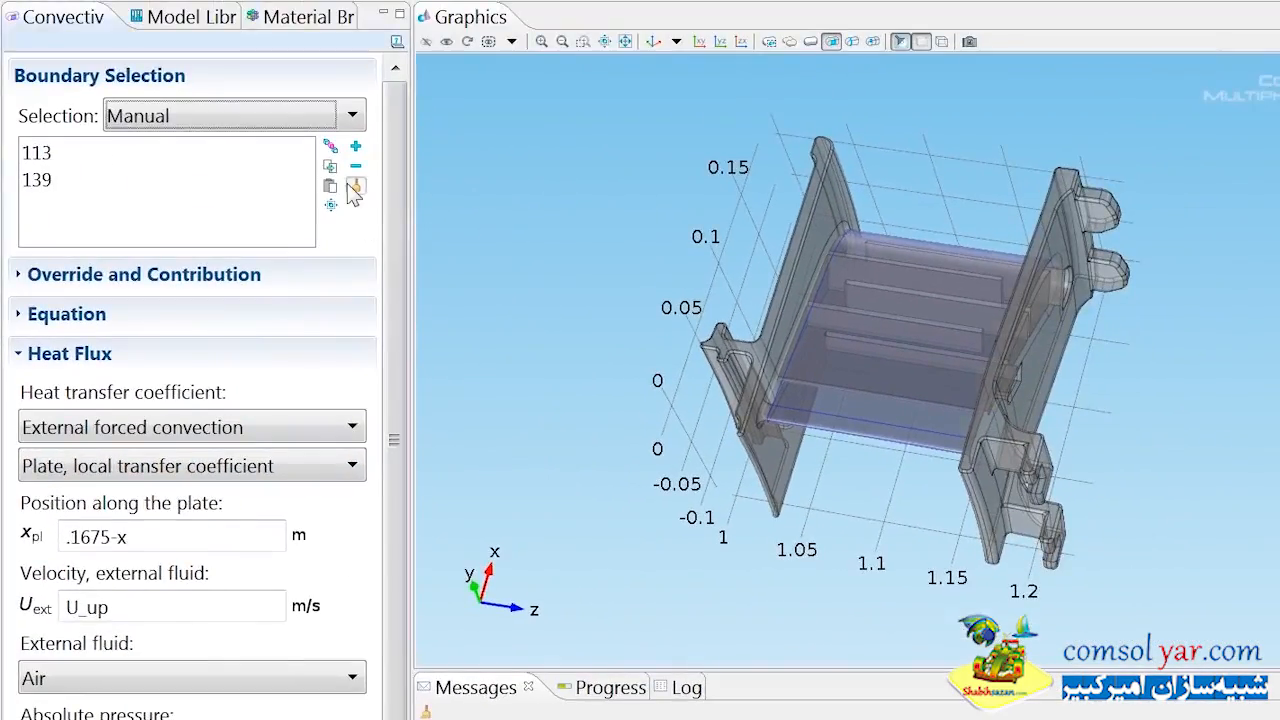
{"action": "left_click", "coordinate": [645, 50]}
{"action": "left_click_drag", "start_coordinate": [766, 345], "coordinate": [895, 323]}
{"action": "left_click", "coordinate": [891, 313]}
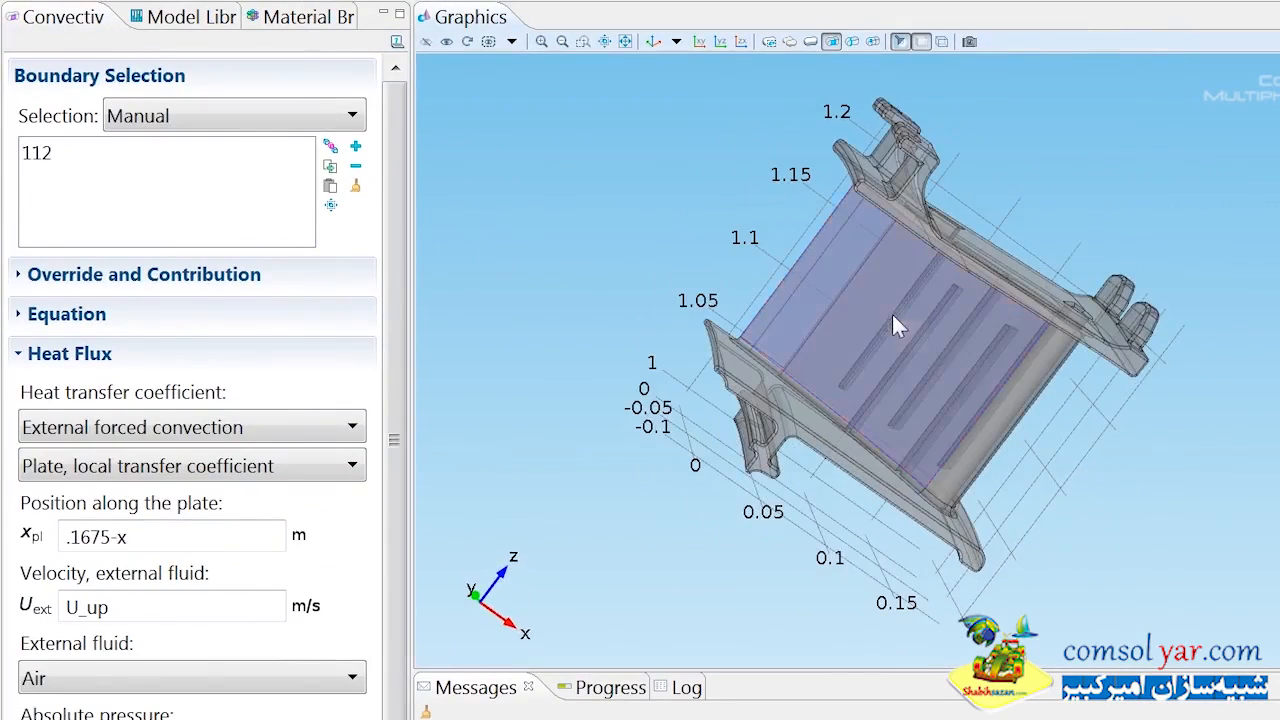
{"action": "left_click", "coordinate": [1004, 404]}
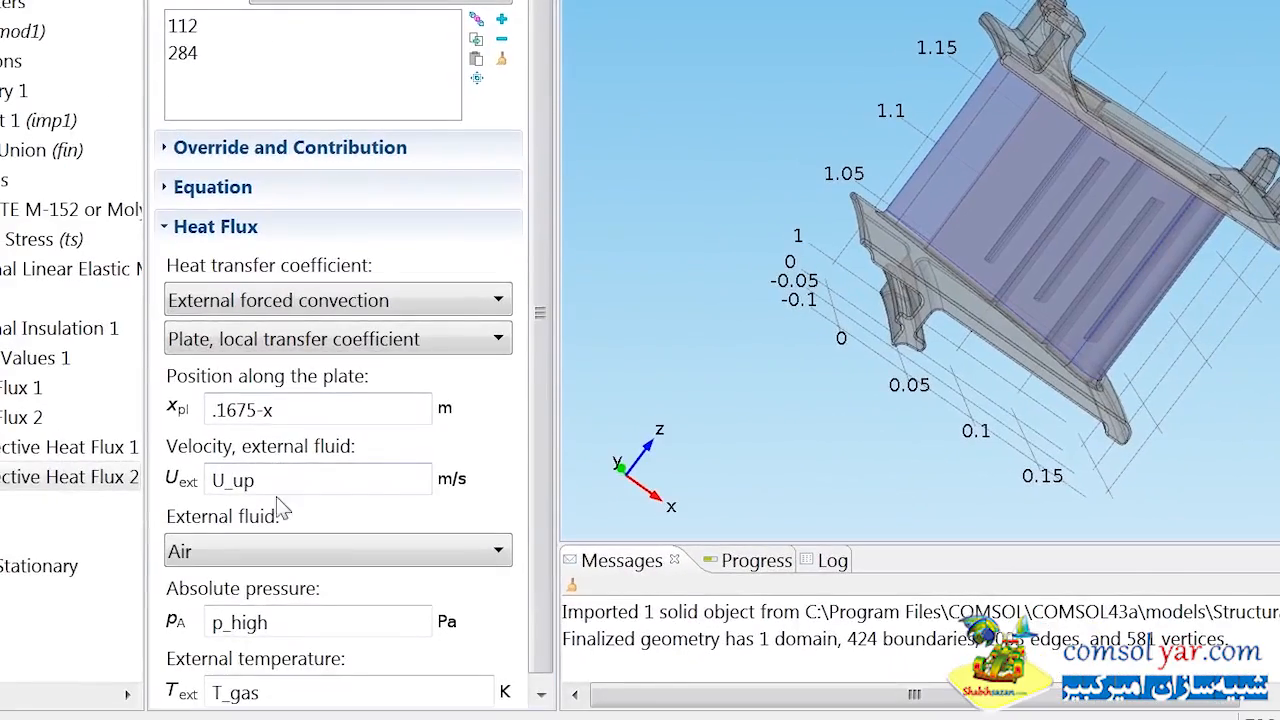
{"action": "left_click", "coordinate": [135, 614]}
{"action": "key", "text": "BackSpace"}
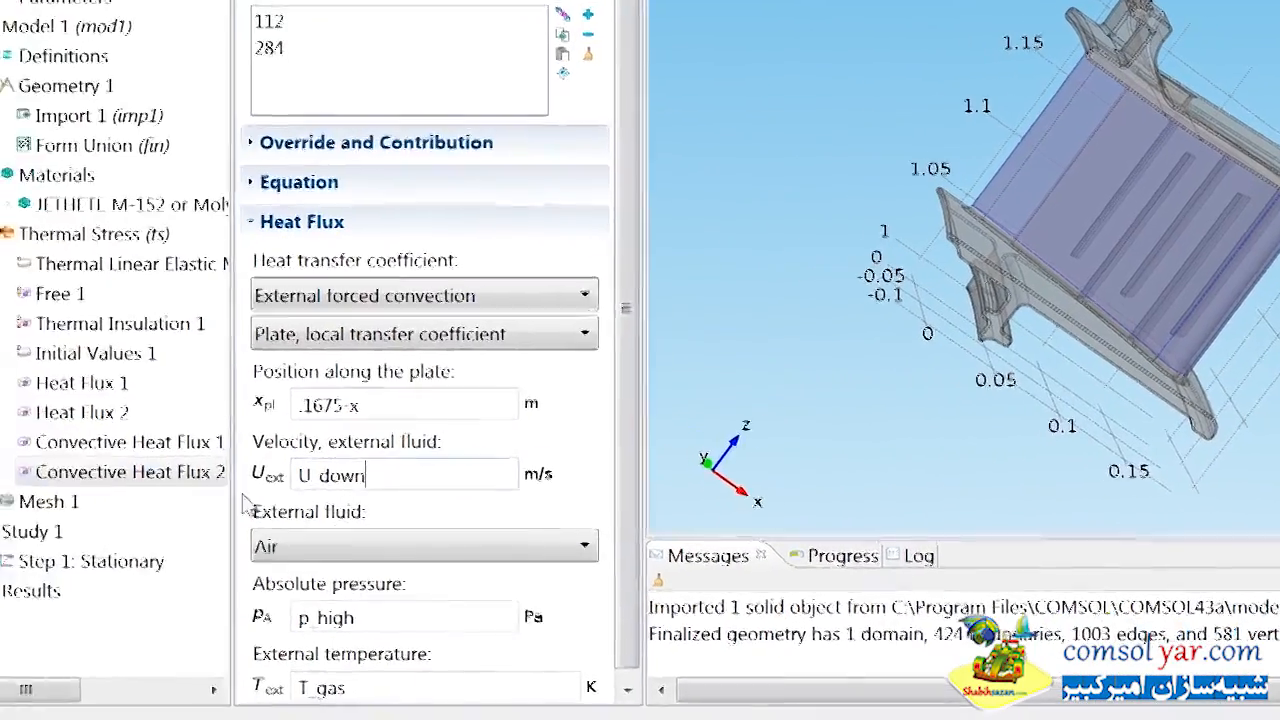
Duplicate Convective Heat Flux 2 and replace the copy's selection with the platform boundary list beginning 17, 26, 94-97, 140, 141.
{"action": "right_click", "coordinate": [82, 480]}
{"action": "left_click", "coordinate": [294, 545]}
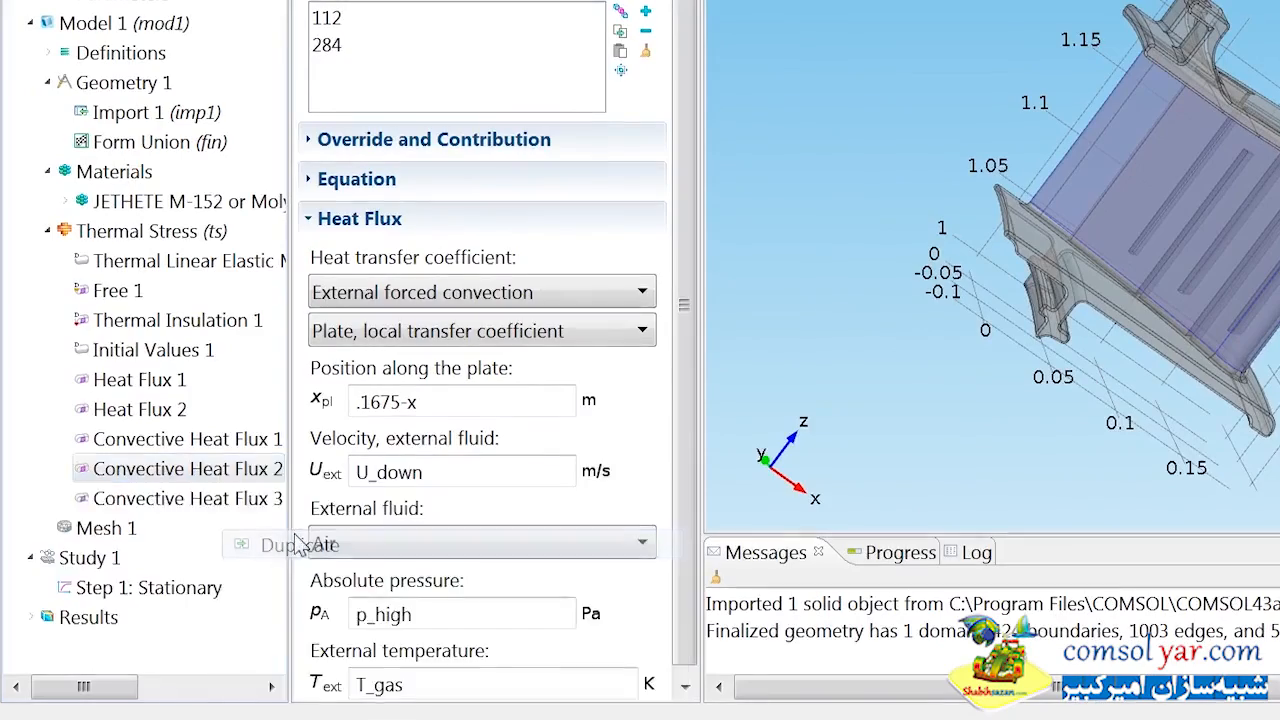
{"action": "left_click", "coordinate": [645, 50]}
{"action": "left_click", "coordinate": [355, 187]}
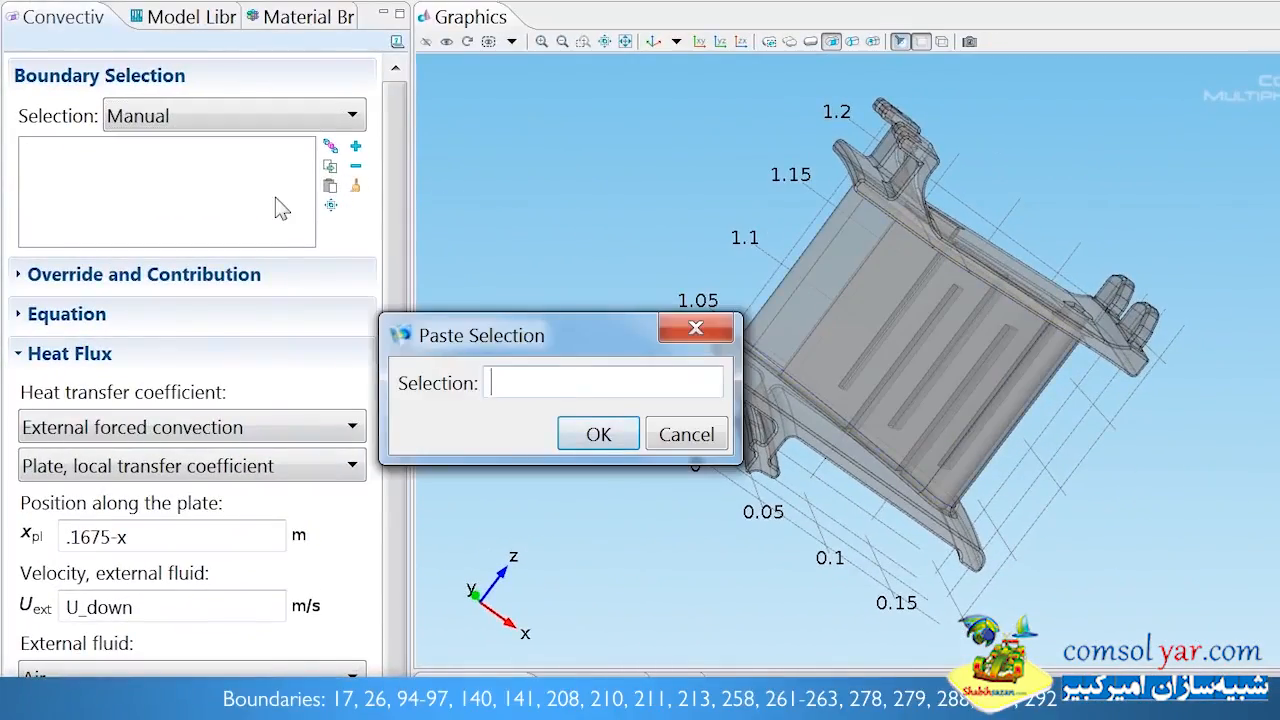
{"action": "type", "text": "17, 26, 94-97, 140, 141, 208, 210, 211, 213, 258, 261-263, 278, 279, 288, 289, and 292"}
{"action": "left_click", "coordinate": [606, 434]}
{"action": "left_click_drag", "start_coordinate": [877, 383], "coordinate": [980, 327]}
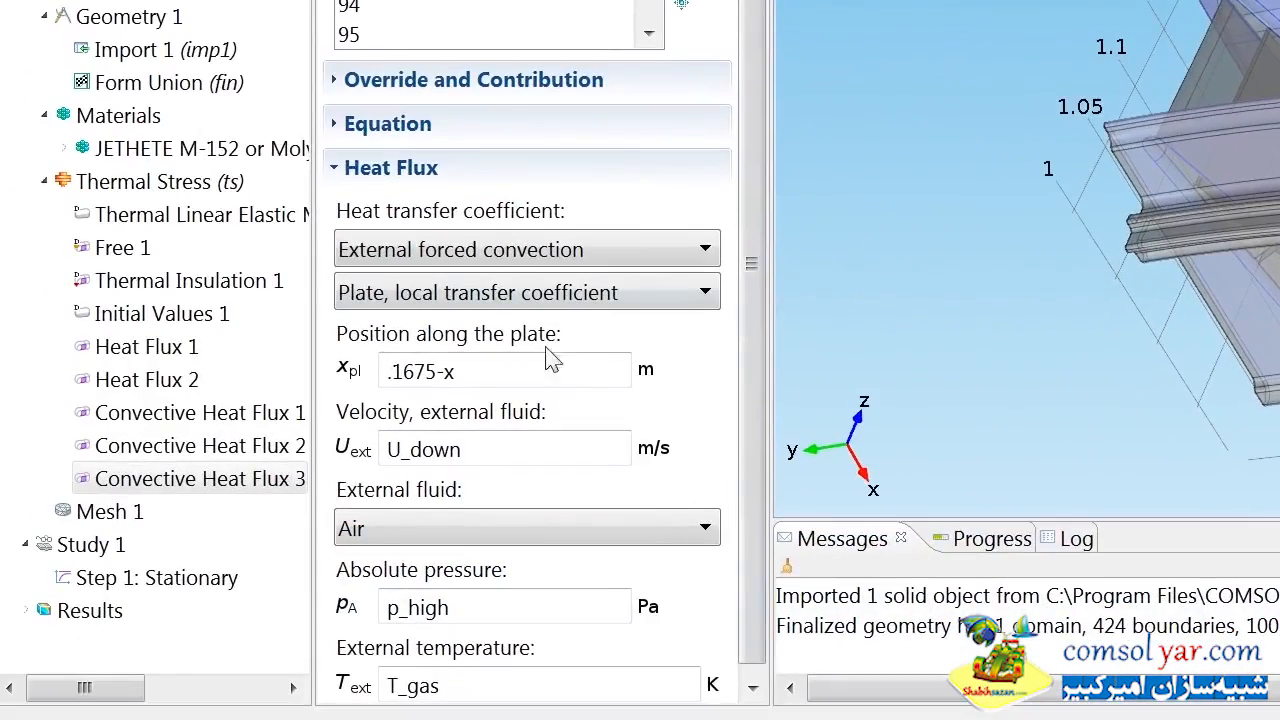
Set the platform convective flux's position along the plate to .19-x and replace its external fluid velocity expression.
{"action": "left_click_drag", "start_coordinate": [167, 537], "coordinate": [74, 537]}
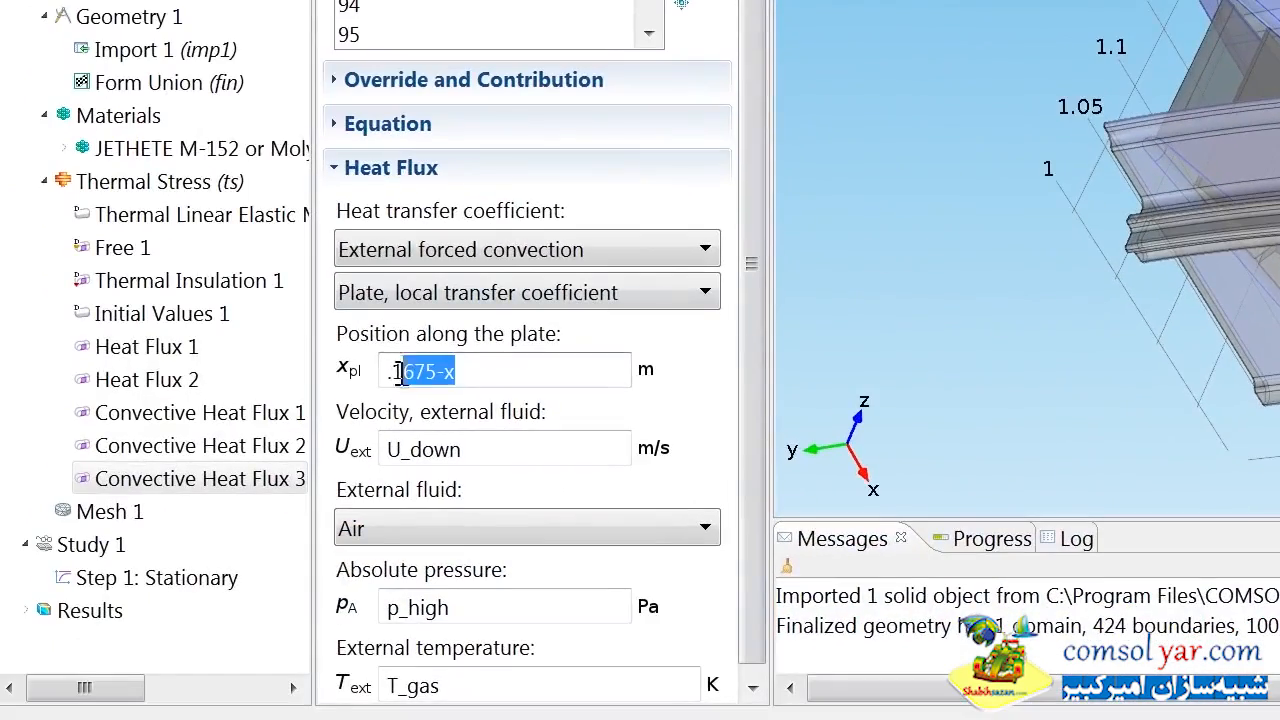
{"action": "type", "text": ".19"}
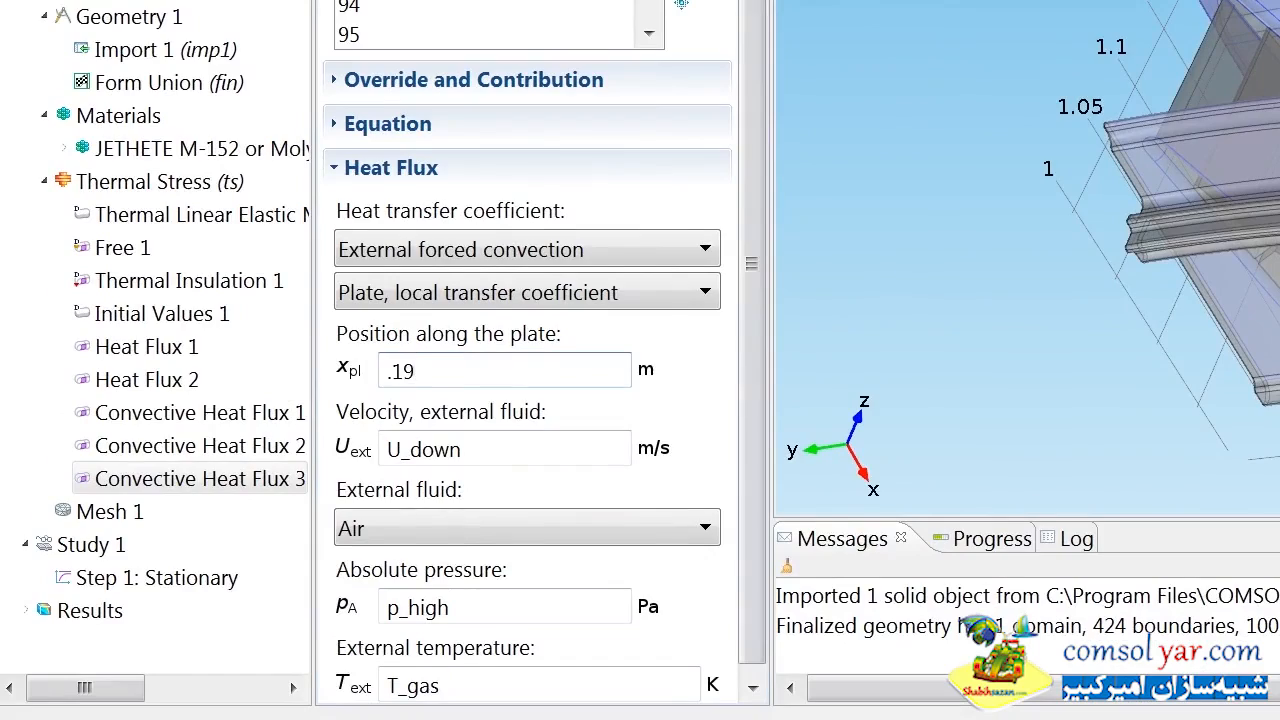
{"action": "key", "text": "Tab"}
{"action": "type", "text": "U_"}
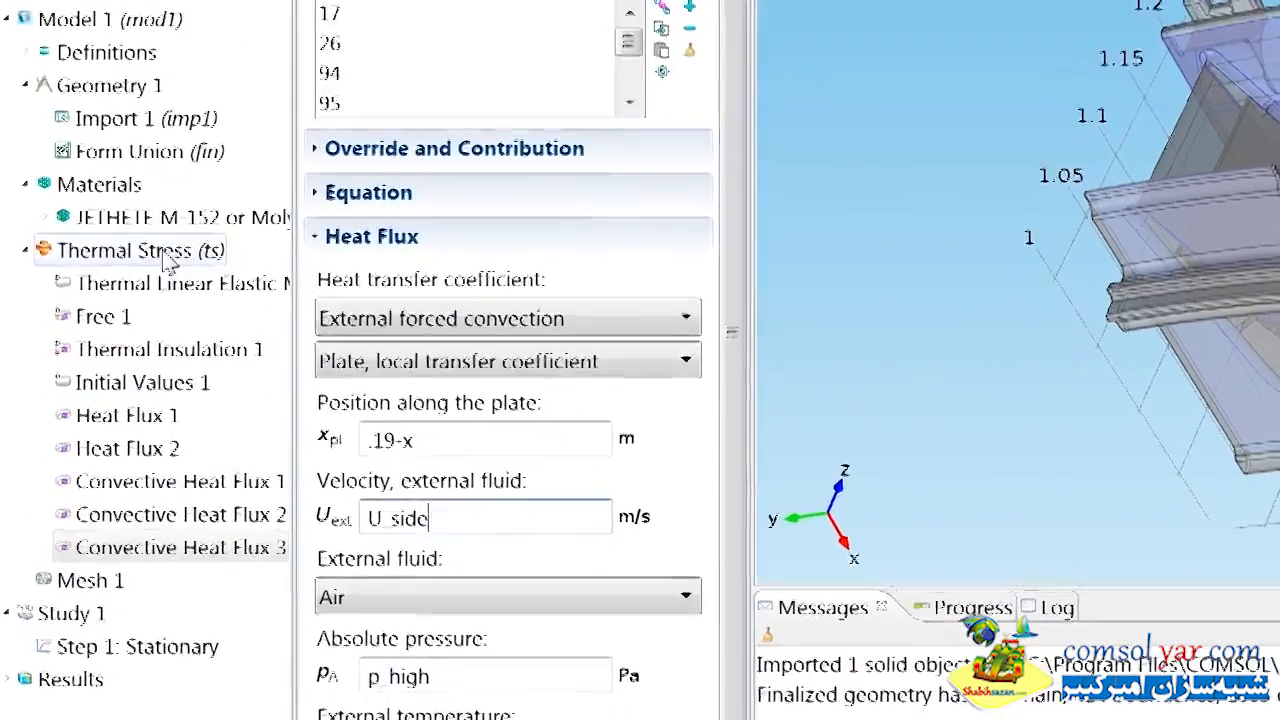
Add a Roller constraint to Thermal Stress and apply it to boundaries 116, 122 and 189.
{"action": "right_click", "coordinate": [185, 178]}
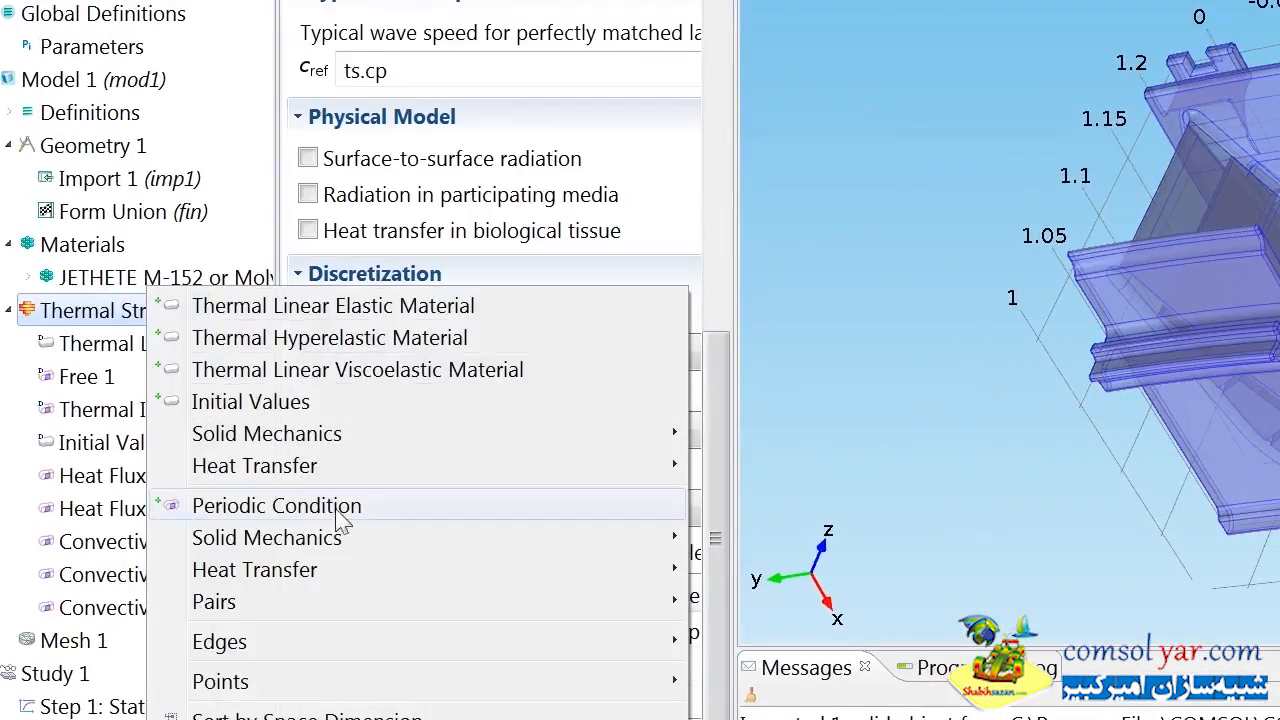
{"action": "mouse_move", "coordinate": [411, 416]}
{"action": "left_click", "coordinate": [776, 311]}
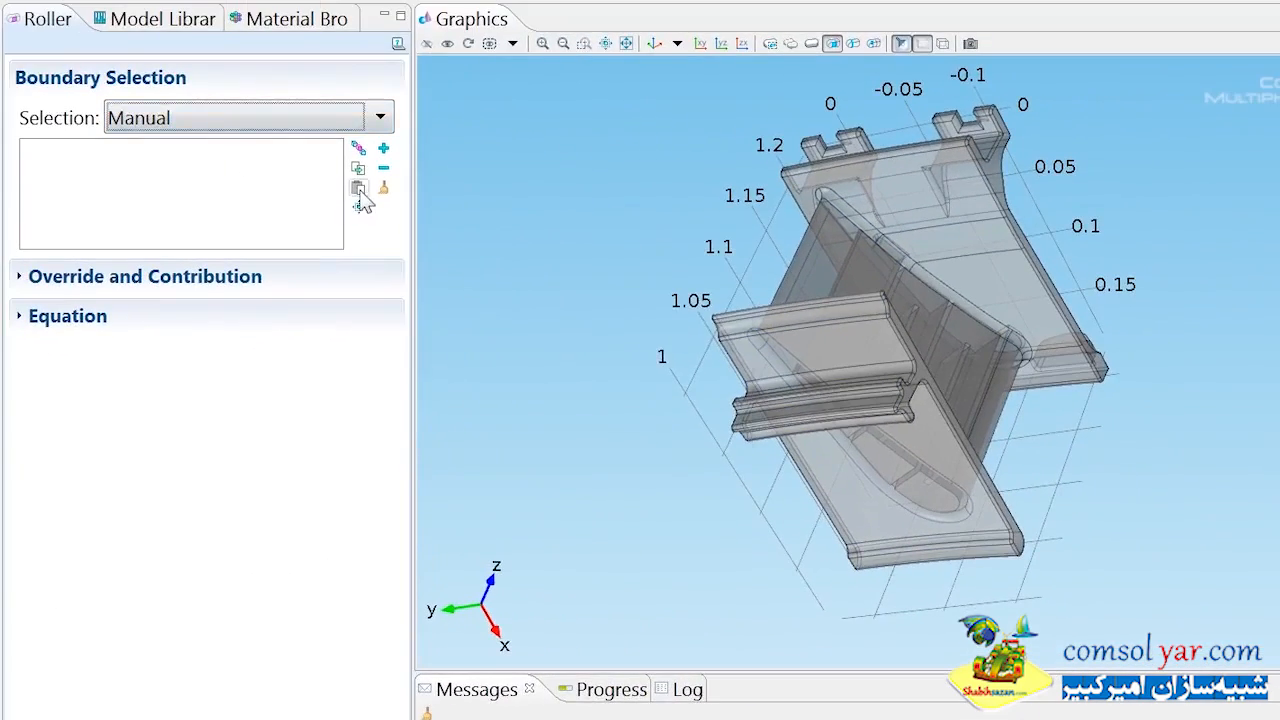
{"action": "left_click", "coordinate": [359, 190]}
{"action": "type", "text": "116, 122, 189"}
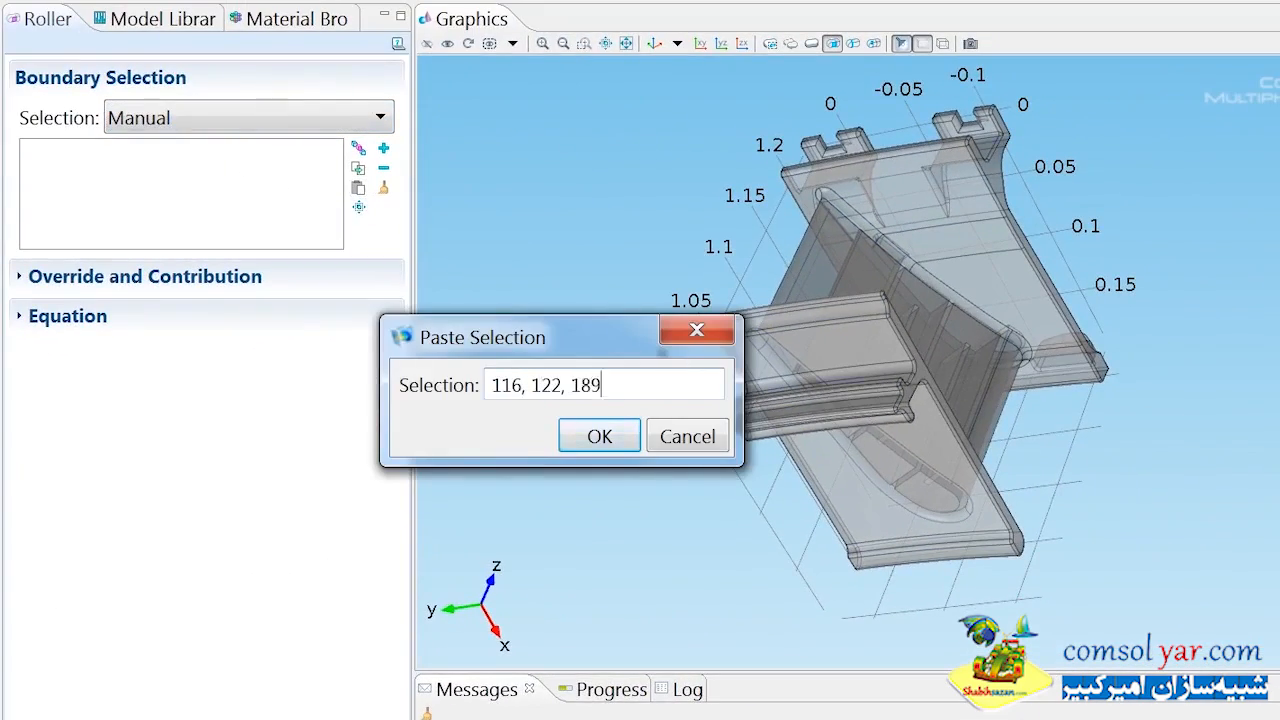
{"action": "key", "text": "Return"}
{"action": "left_click_drag", "start_coordinate": [929, 266], "coordinate": [946, 372]}
{"action": "left_click", "coordinate": [652, 44]}
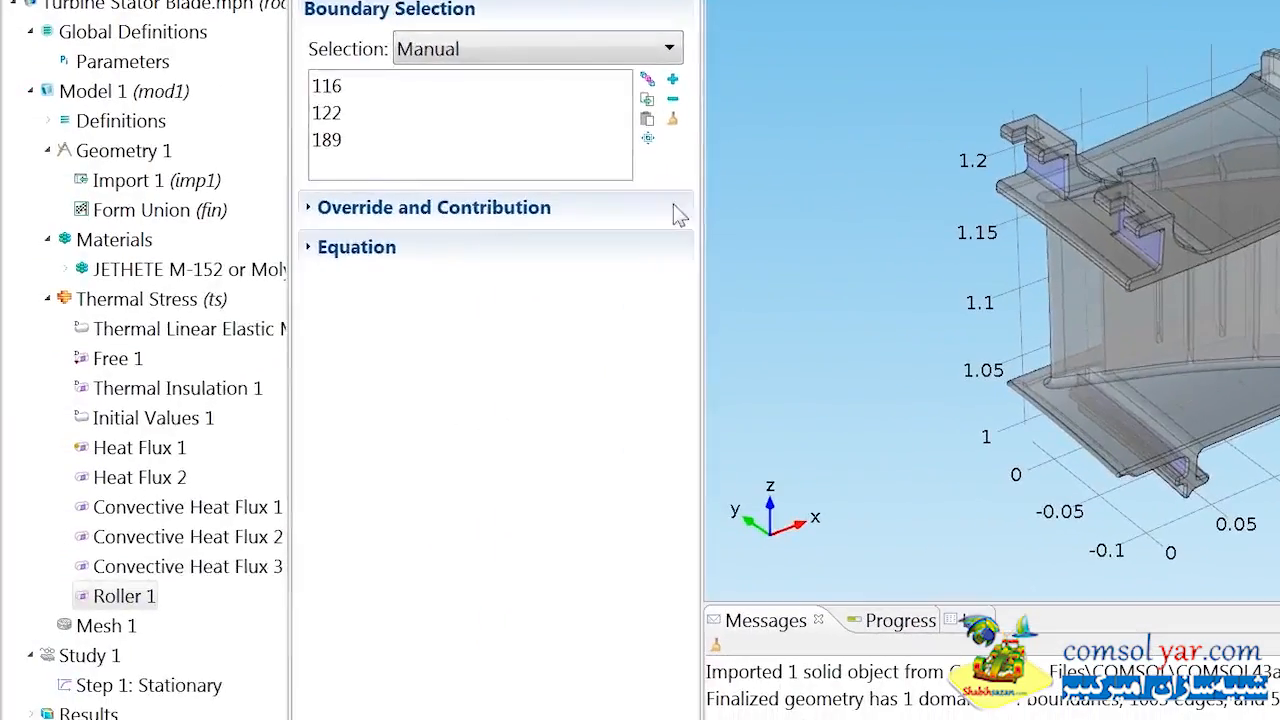
Add a boundary Spring Foundation on the rounded lug faces 406 and 408 with a spring constant per unit area of 1e9 in x.
{"action": "right_click", "coordinate": [160, 292]}
{"action": "mouse_move", "coordinate": [558, 512]}
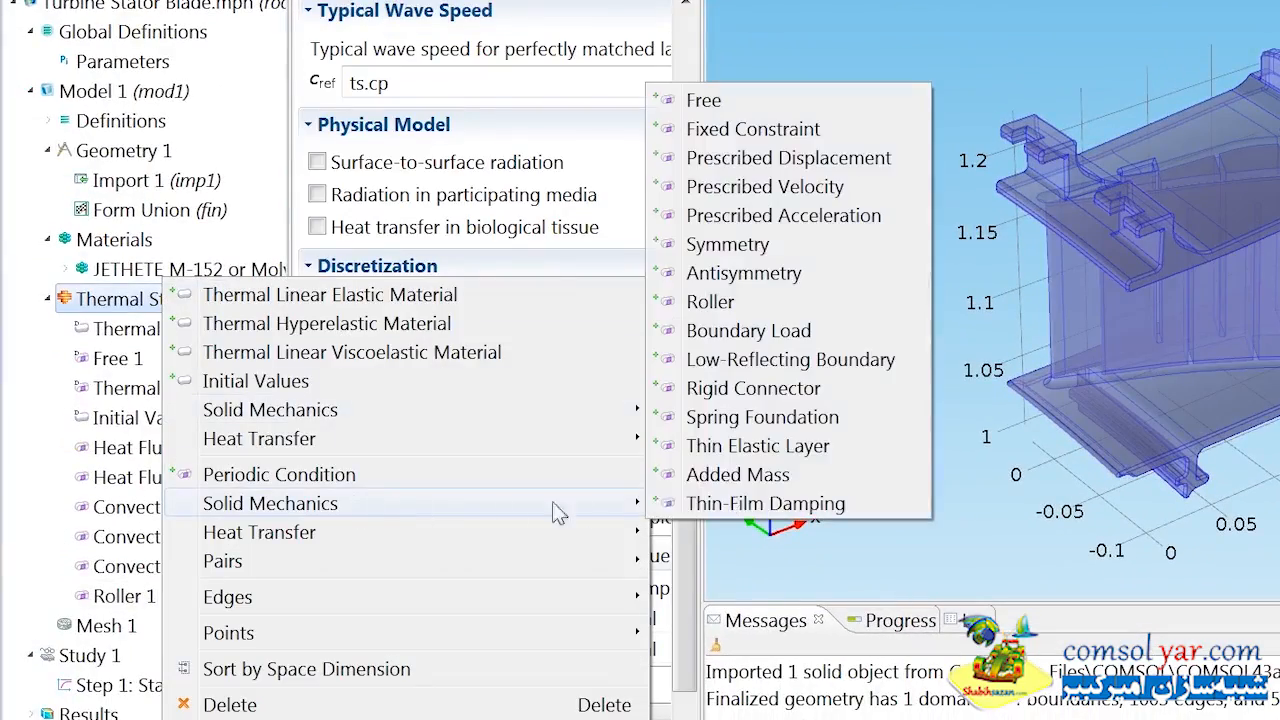
{"action": "left_click", "coordinate": [770, 417]}
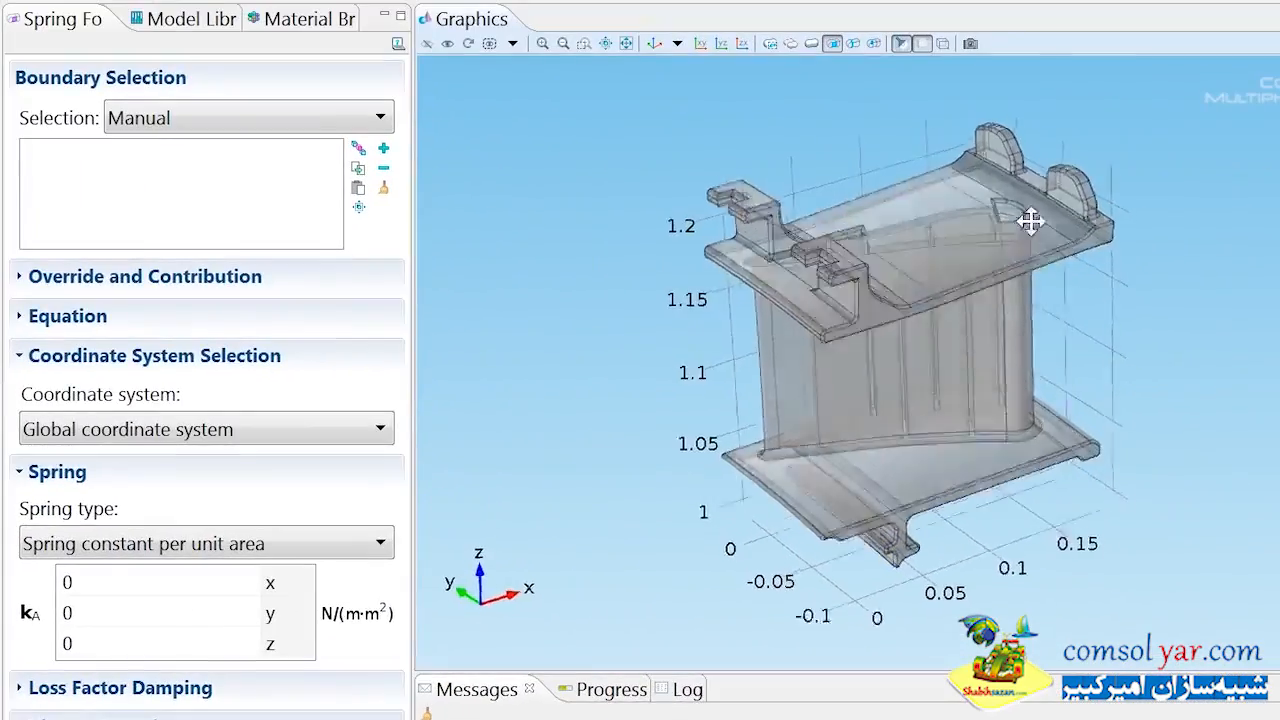
{"action": "left_click_drag", "start_coordinate": [1030, 221], "coordinate": [875, 245]}
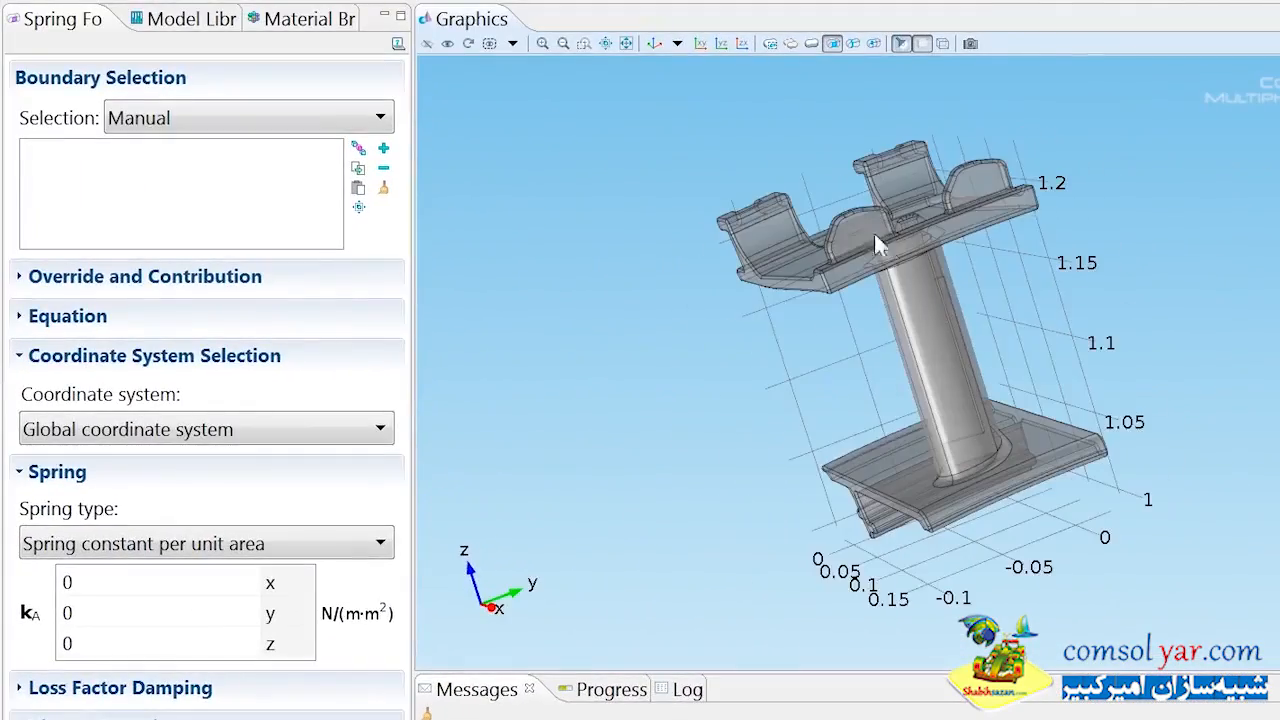
{"action": "left_click", "coordinate": [996, 175]}
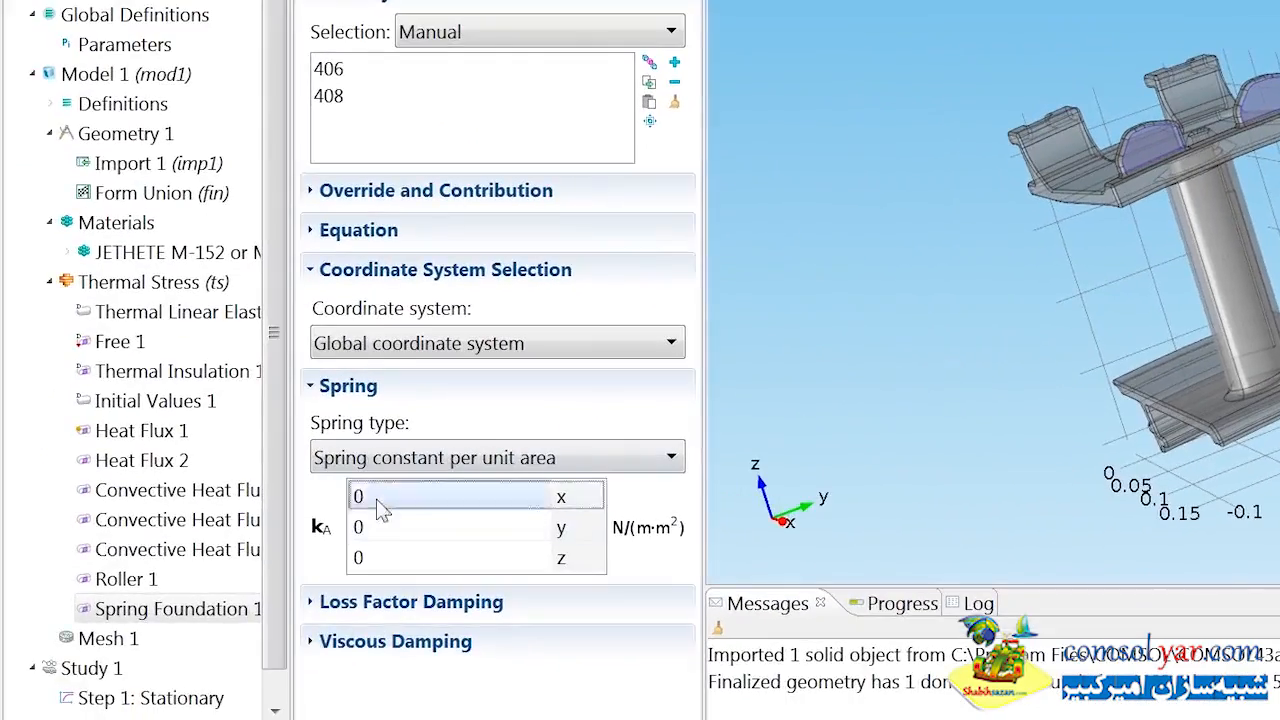
{"action": "double_click", "coordinate": [90, 584]}
{"action": "type", "text": "1e9"}
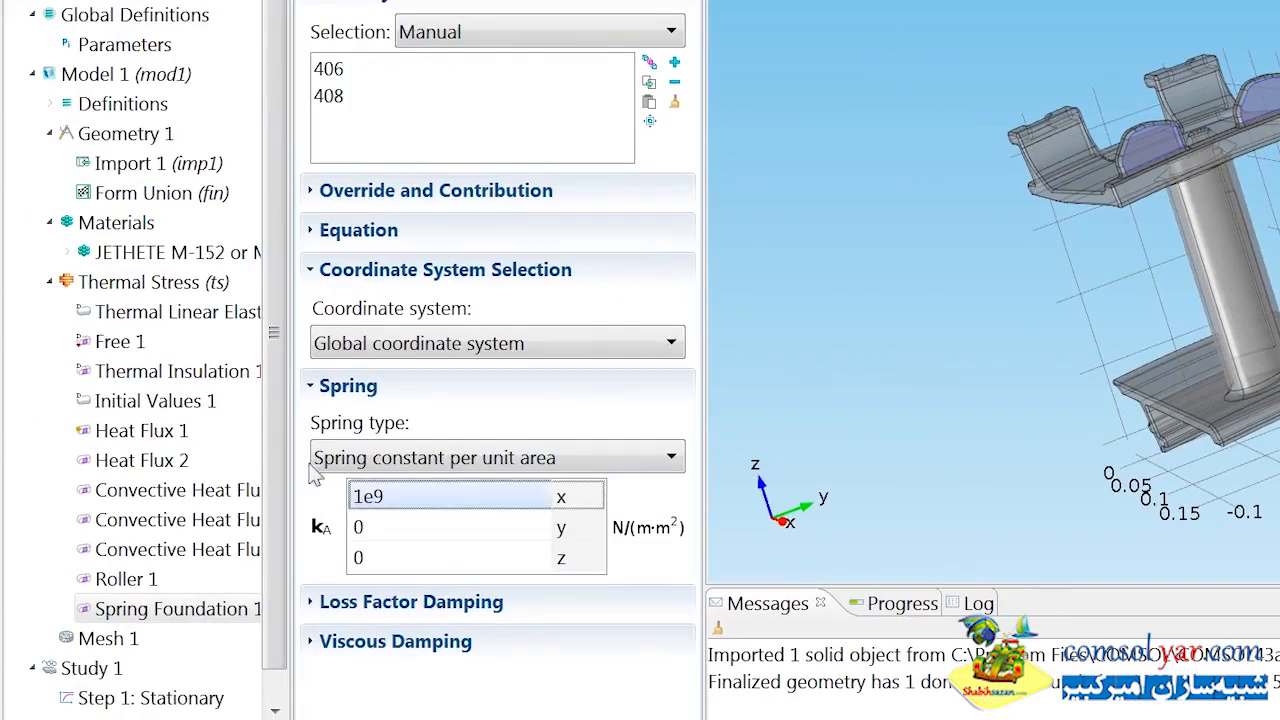
Add a second Spring Foundation on the mounting boundary list beginning 72, 78, 168, 229 with a spring constant of 1e10 in z.
{"action": "right_click", "coordinate": [190, 282]}
{"action": "mouse_move", "coordinate": [530, 500]}
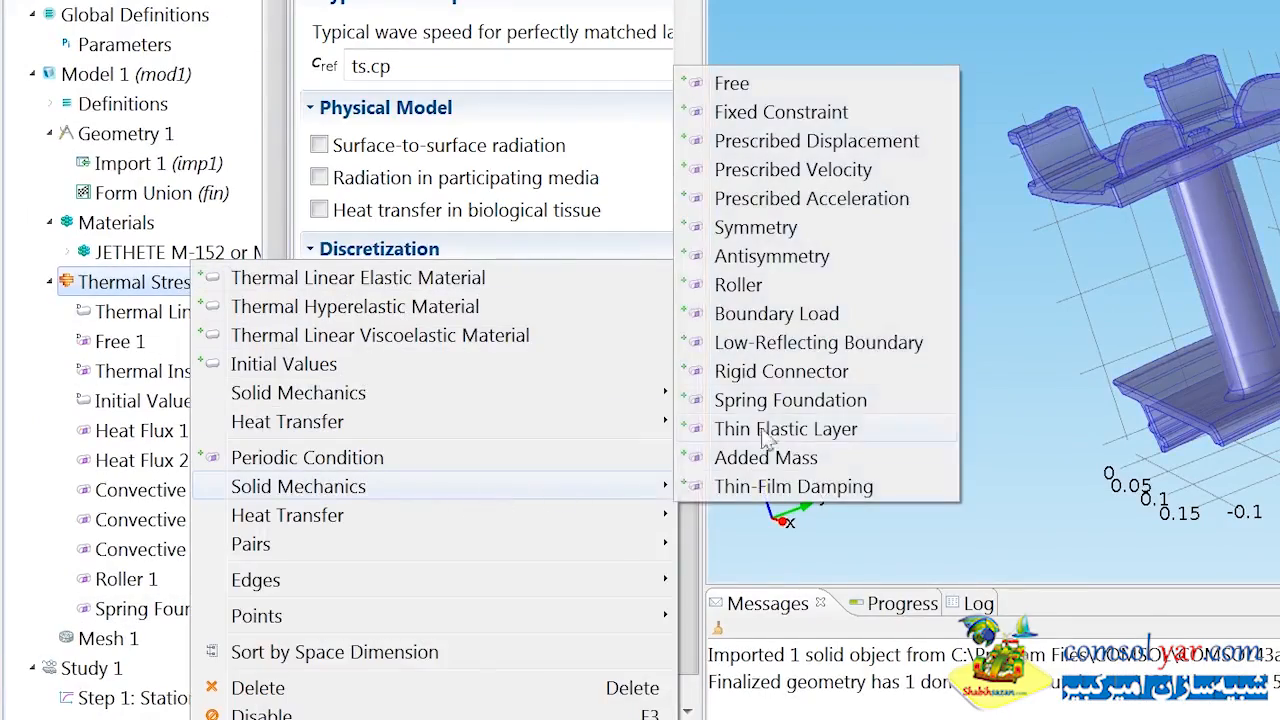
{"action": "left_click", "coordinate": [766, 400]}
{"action": "left_click", "coordinate": [360, 186]}
{"action": "key", "text": "ctrl+v"}
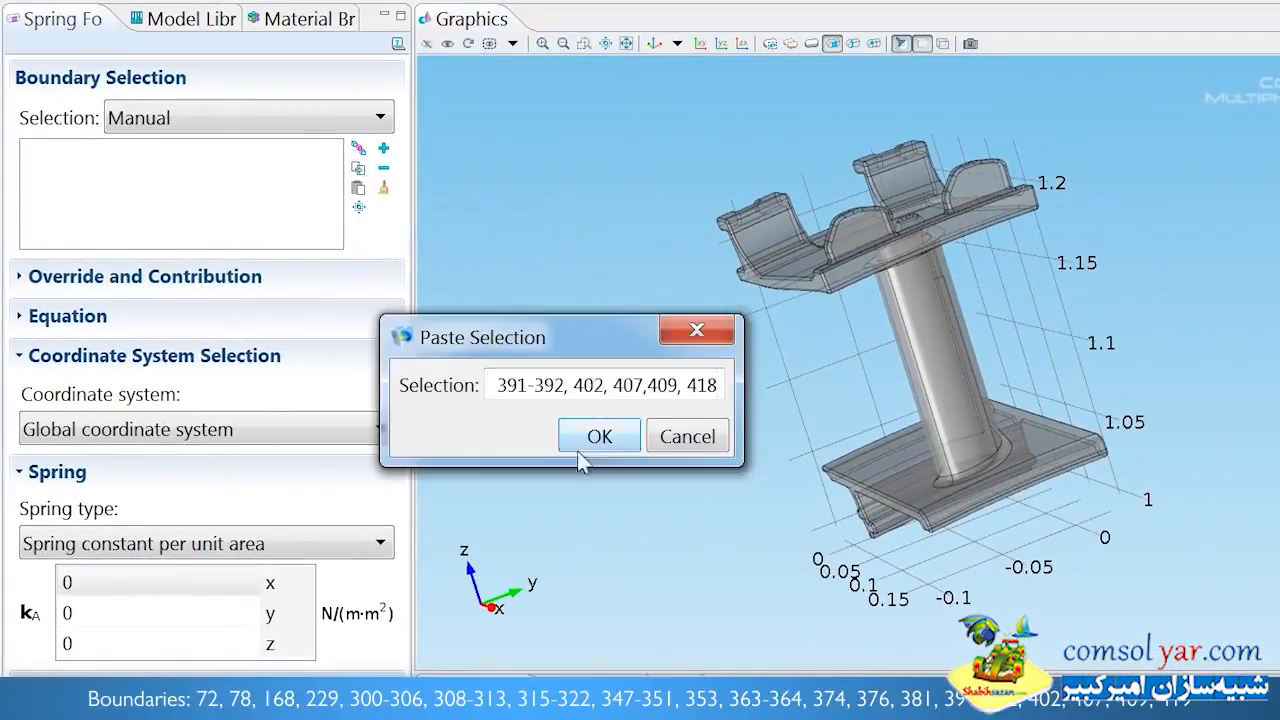
{"action": "left_click", "coordinate": [590, 440]}
{"action": "left_click_drag", "start_coordinate": [757, 337], "coordinate": [890, 450]}
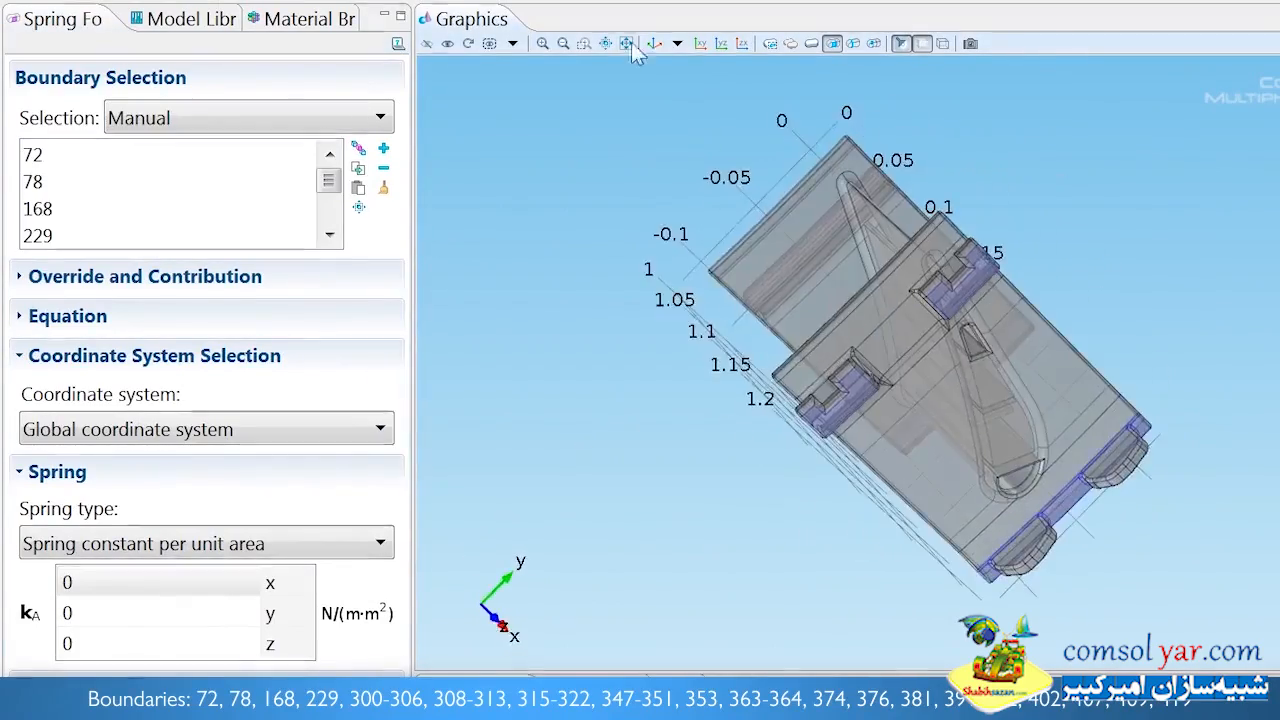
{"action": "left_click", "coordinate": [653, 44]}
{"action": "left_click_drag", "start_coordinate": [84, 648], "coordinate": [26, 634]}
{"action": "type", "text": "1e1"}
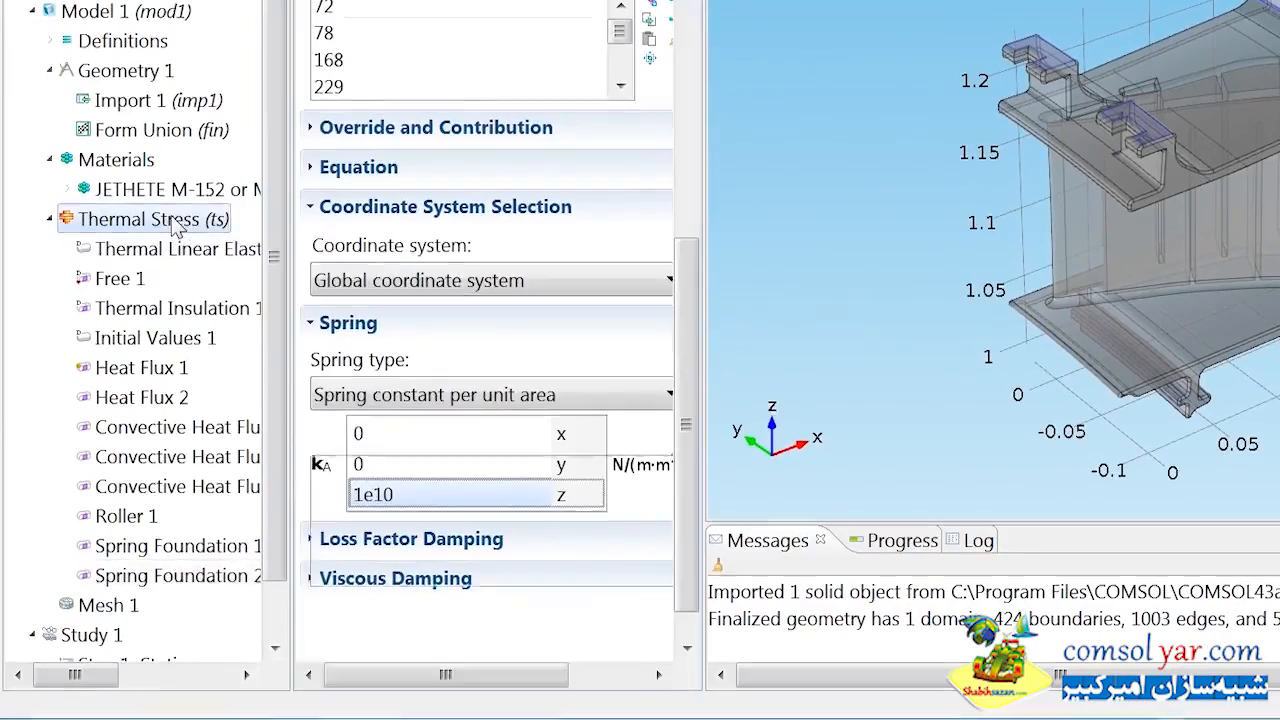
Add a point Prescribed Displacement condition on point 16 and prescribe its displacement in the y direction.
{"action": "right_click", "coordinate": [175, 286]}
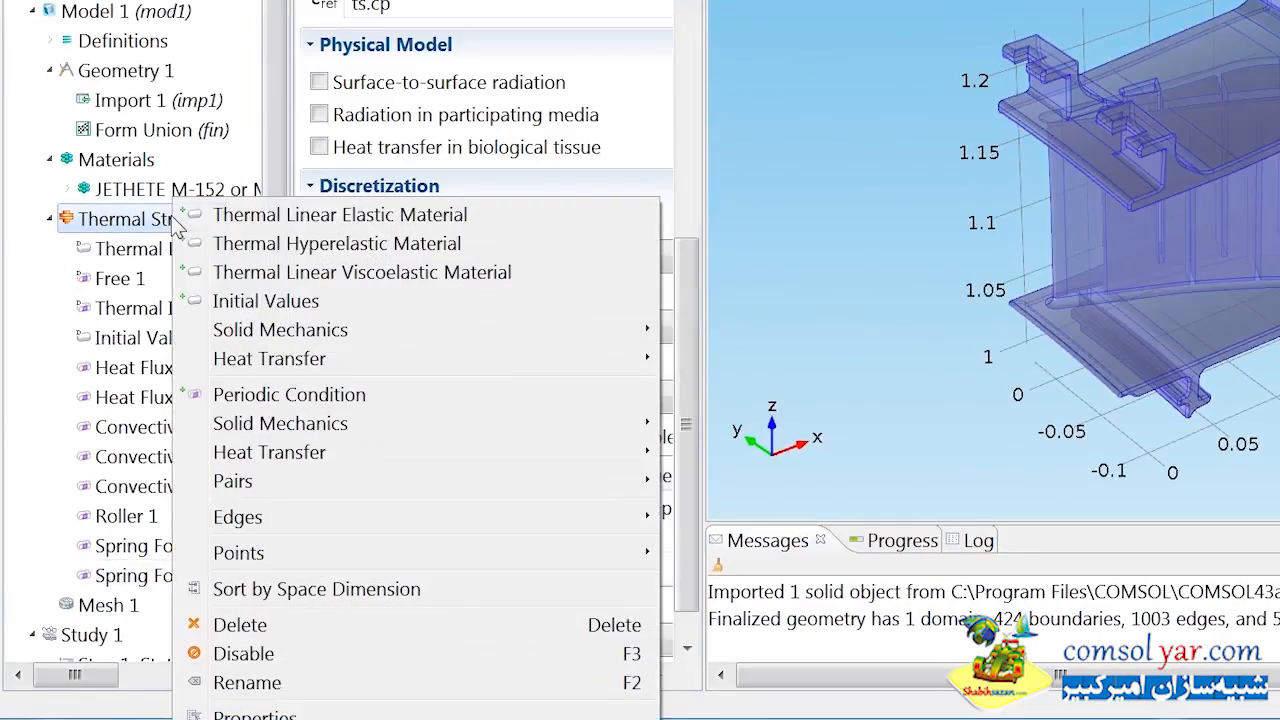
{"action": "mouse_move", "coordinate": [645, 560]}
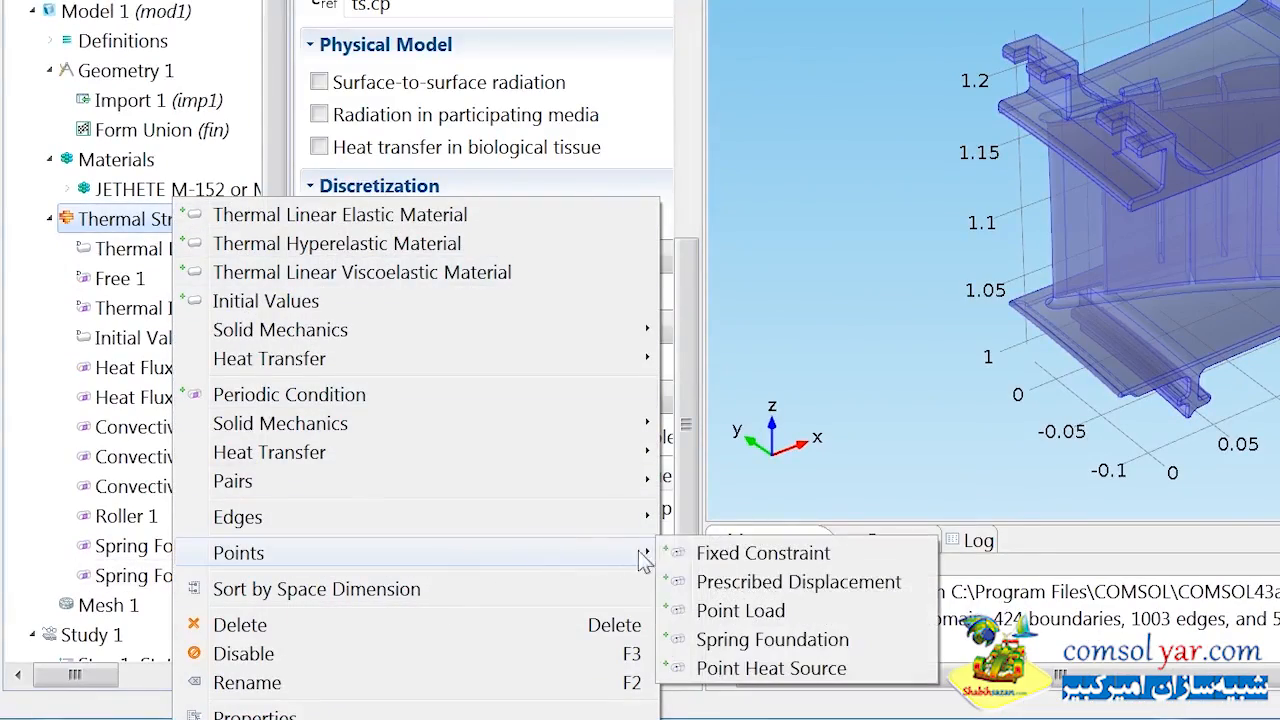
{"action": "left_click", "coordinate": [758, 578]}
{"action": "left_click", "coordinate": [649, 40]}
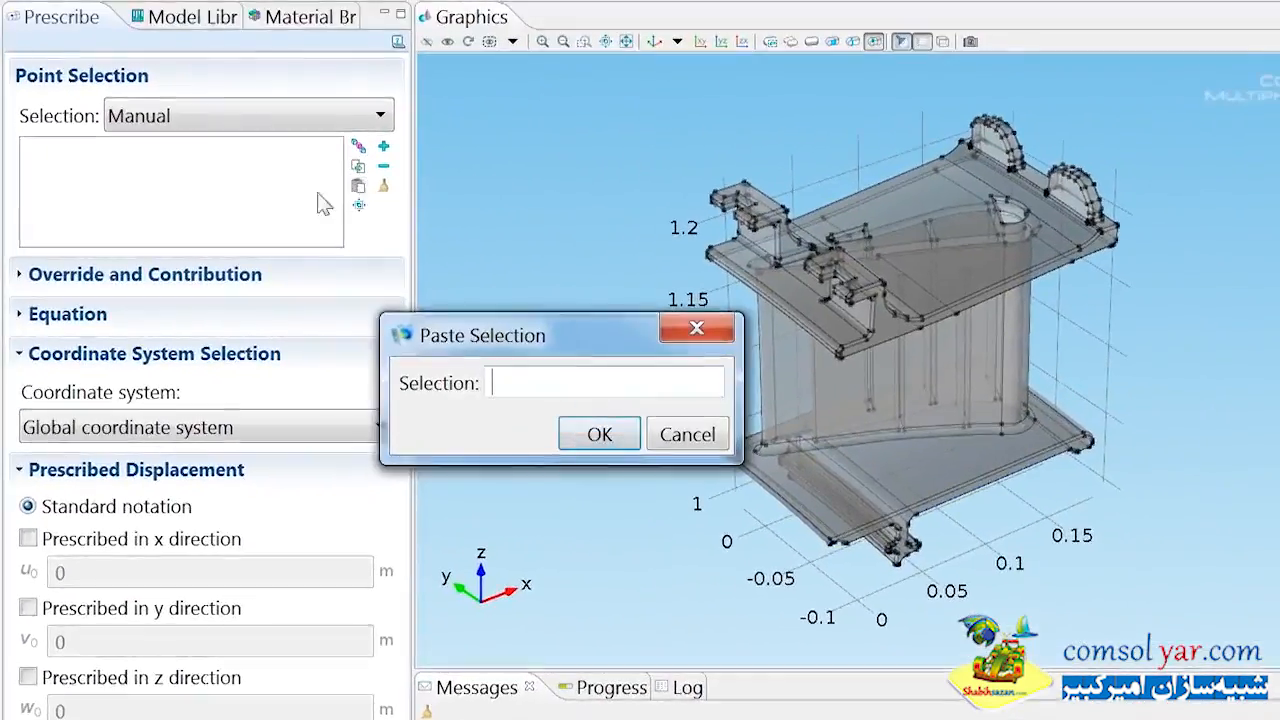
{"action": "left_click", "coordinate": [592, 426]}
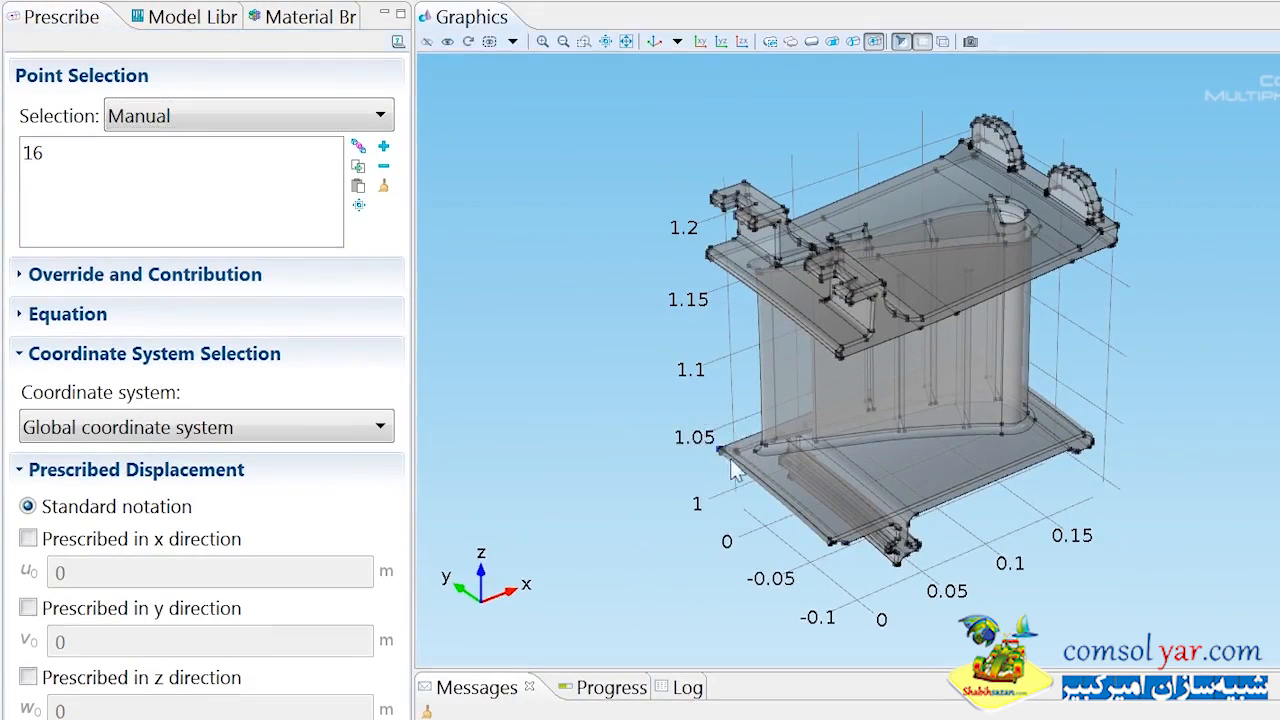
{"action": "left_click_drag", "start_coordinate": [727, 455], "coordinate": [833, 475]}
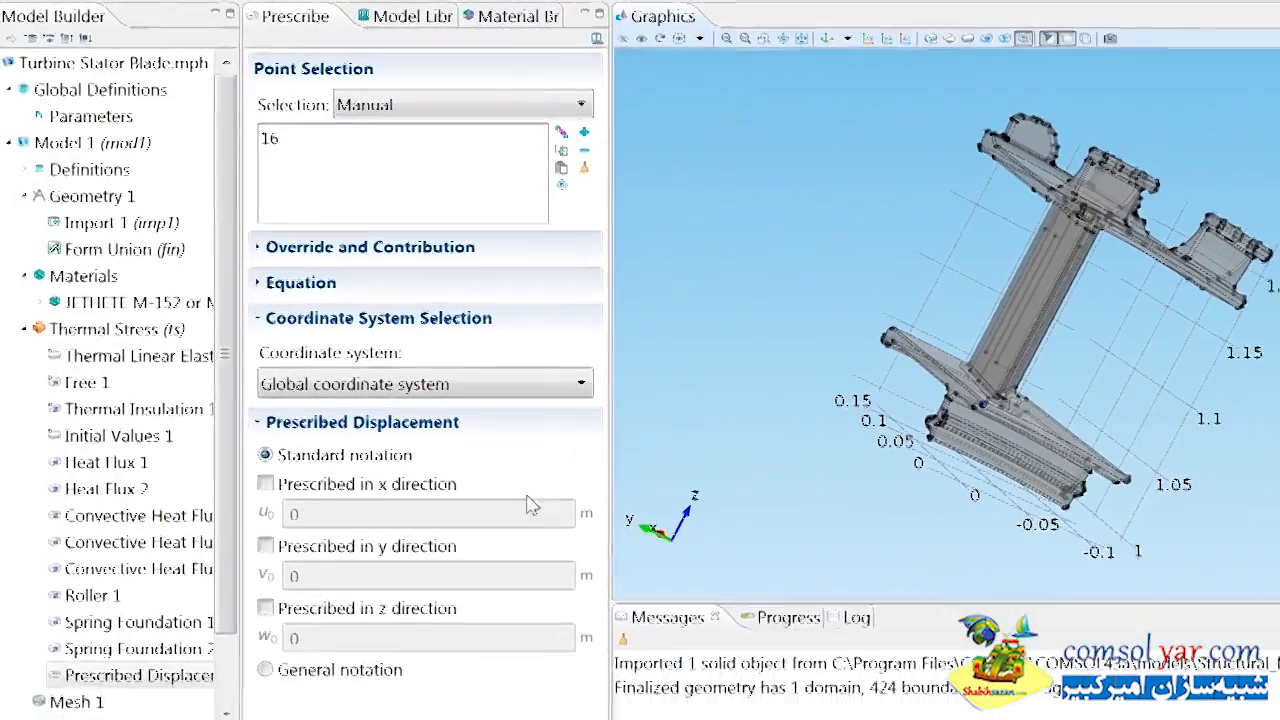
{"action": "left_click", "coordinate": [283, 542]}
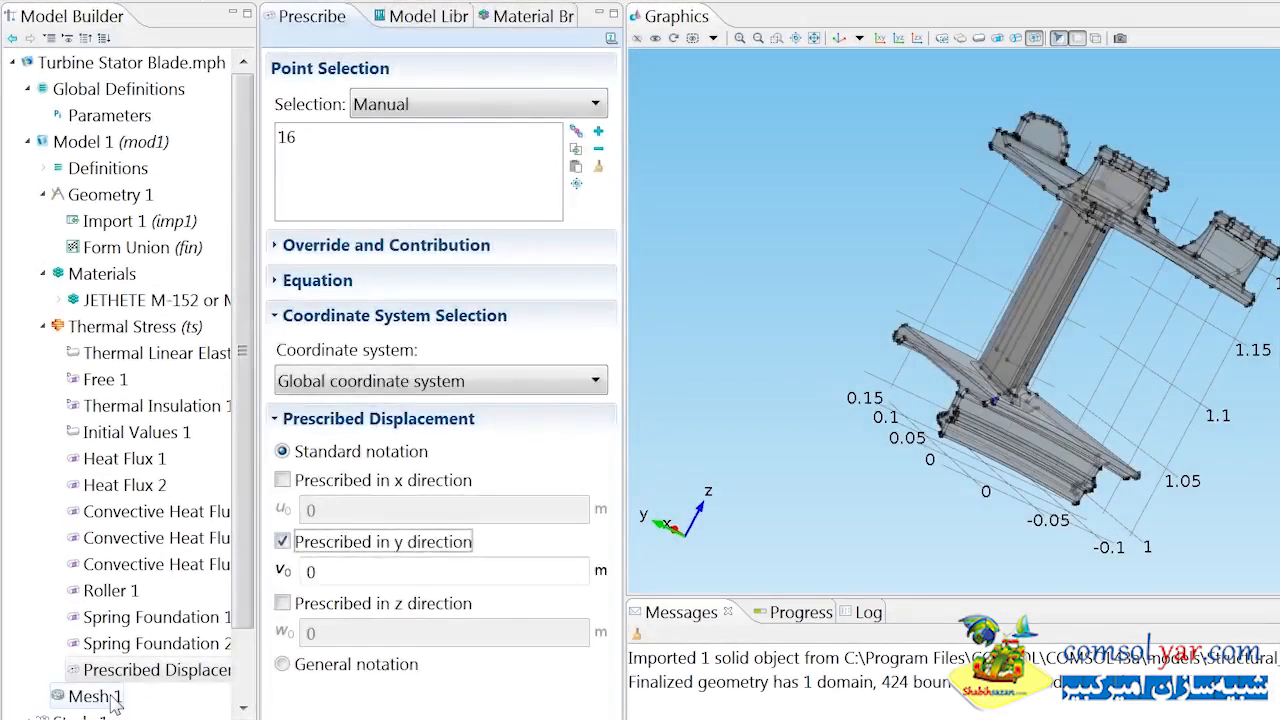
Build the physics-controlled mesh with the Fine element size and compute the stationary study.
{"action": "left_click", "coordinate": [95, 696]}
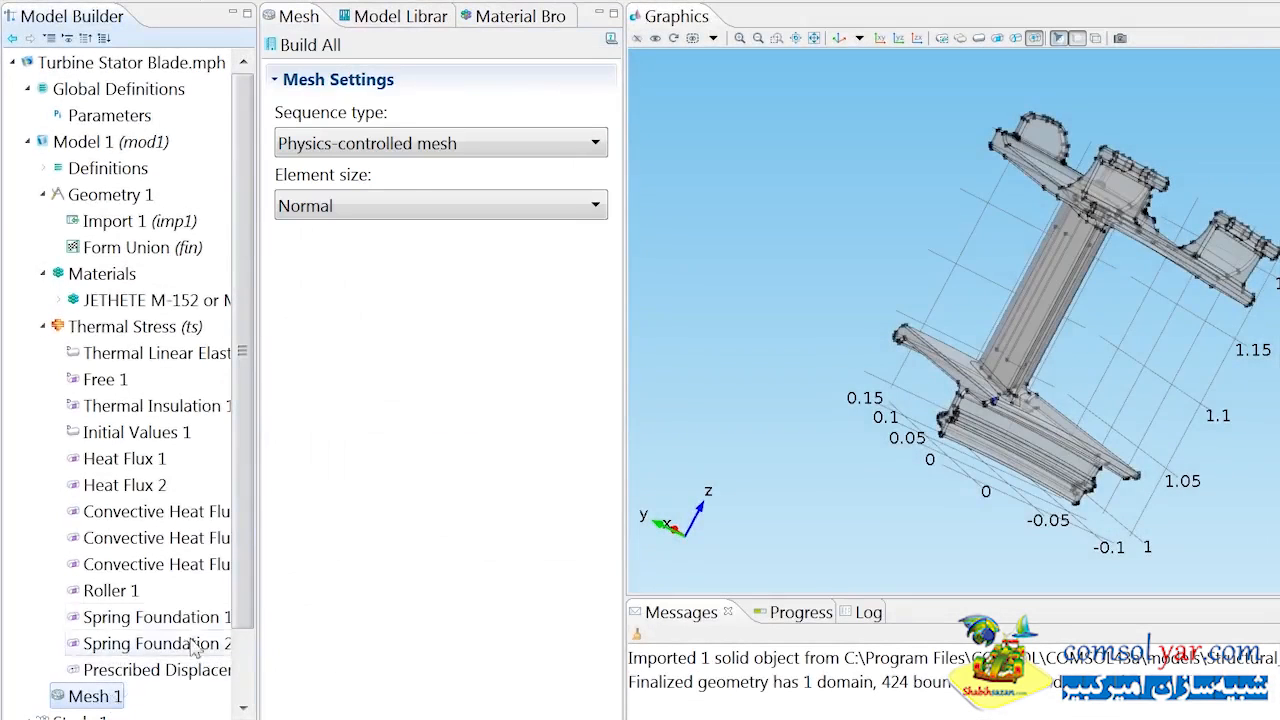
{"action": "left_click", "coordinate": [388, 204]}
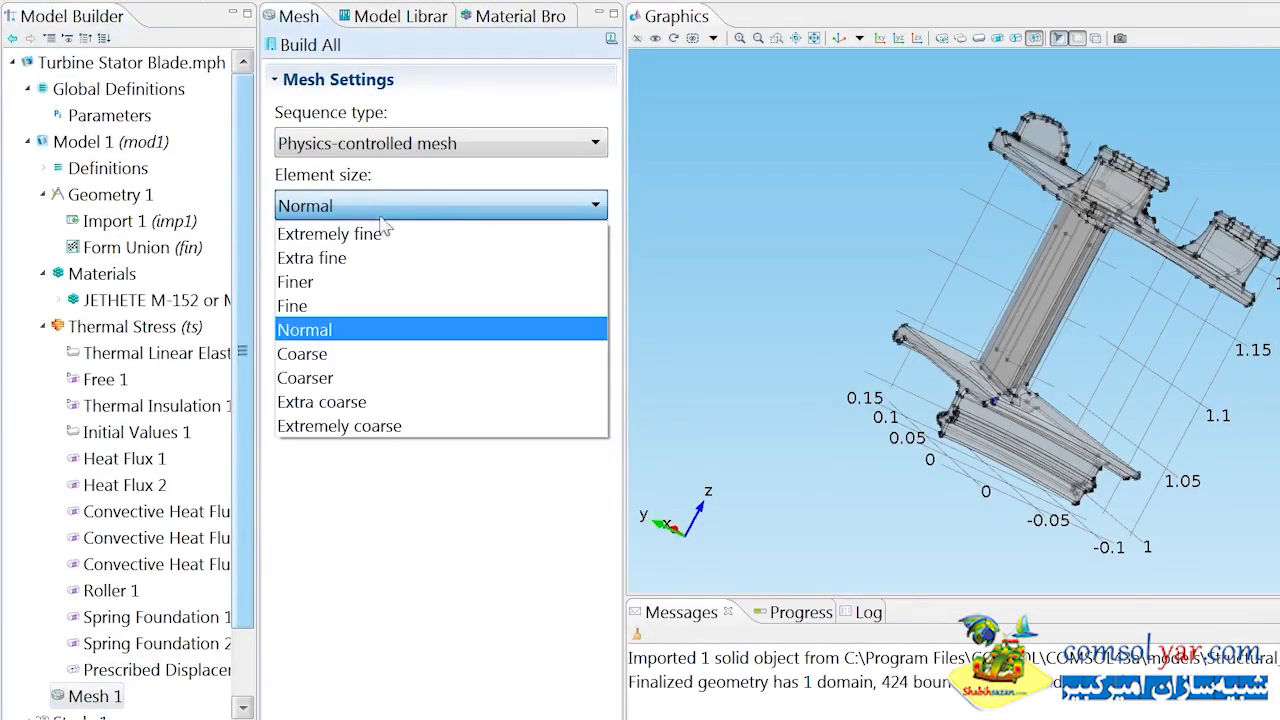
{"action": "left_click", "coordinate": [366, 308]}
{"action": "left_click", "coordinate": [312, 45]}
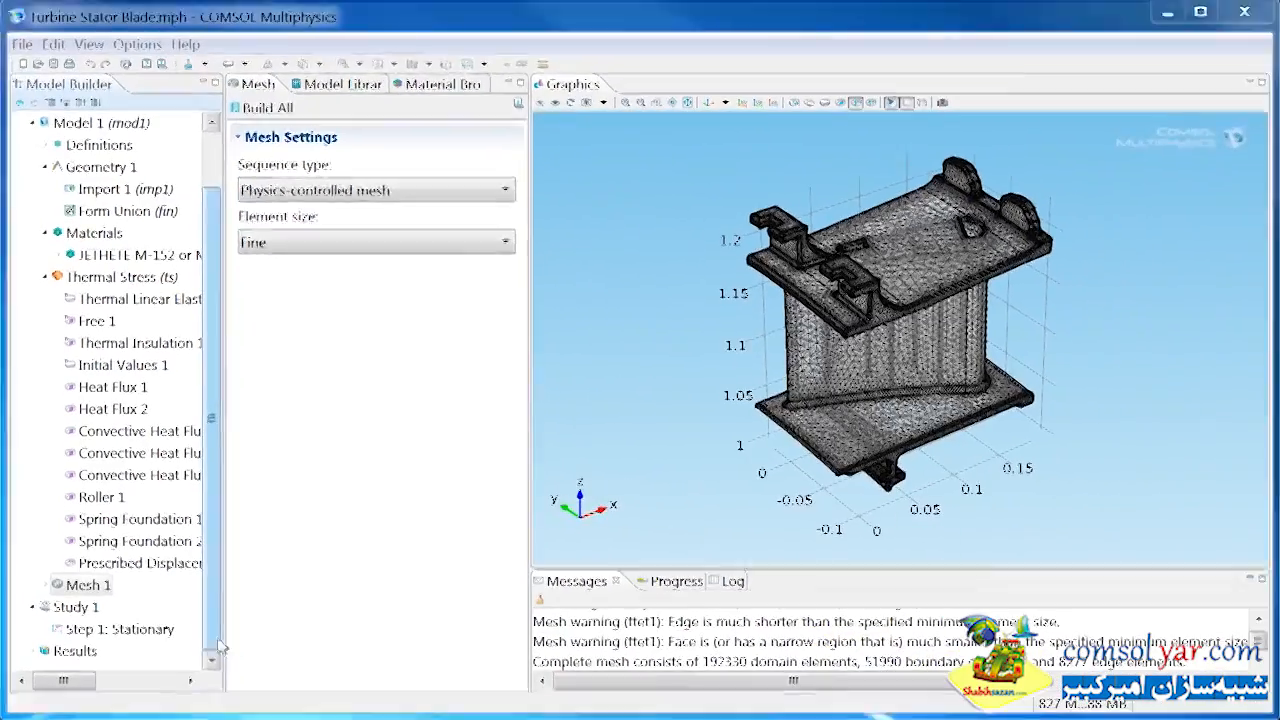
{"action": "right_click", "coordinate": [80, 717]}
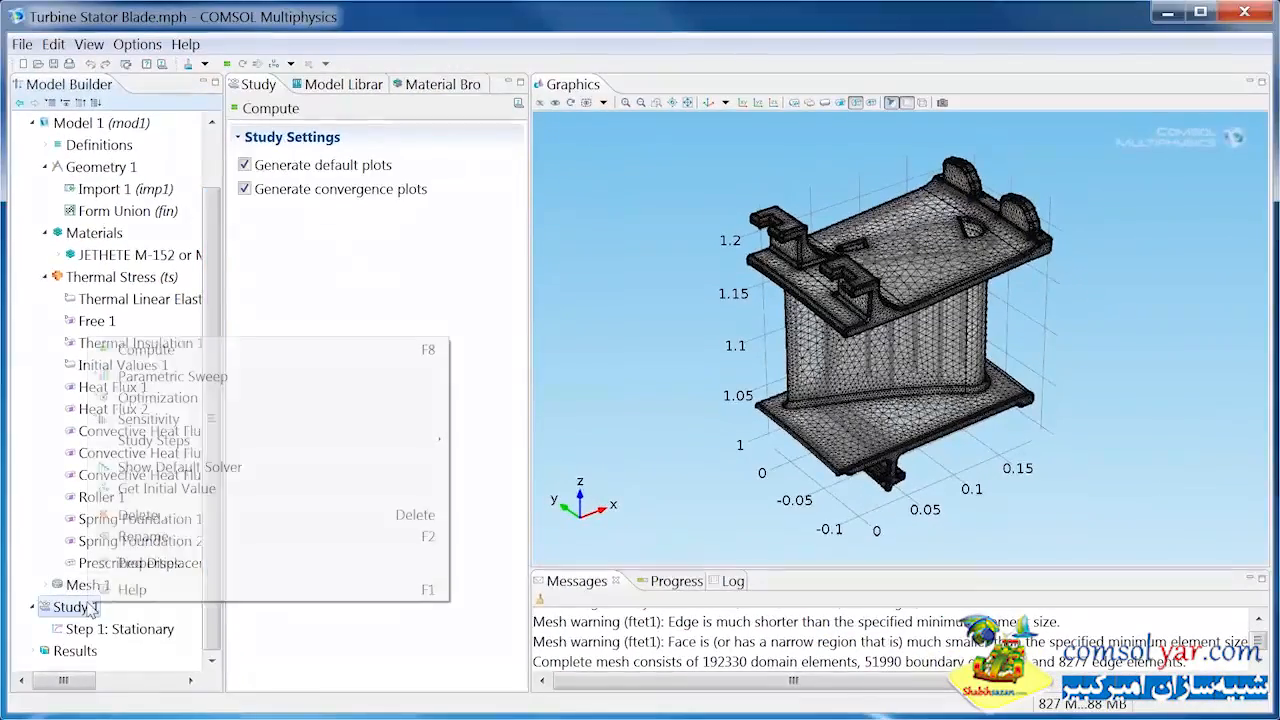
{"action": "left_click", "coordinate": [146, 350]}
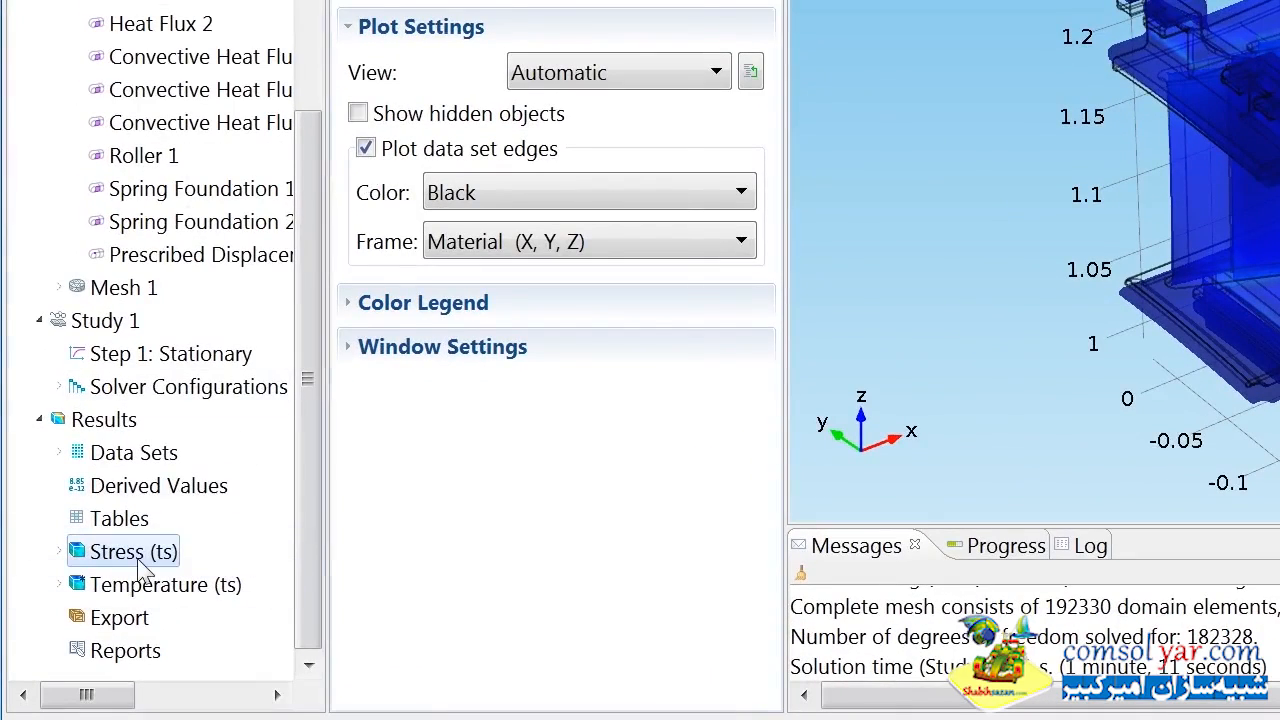
Add a Max/Min Surface plot to the Stress (ts) plot group.
{"action": "right_click", "coordinate": [141, 558]}
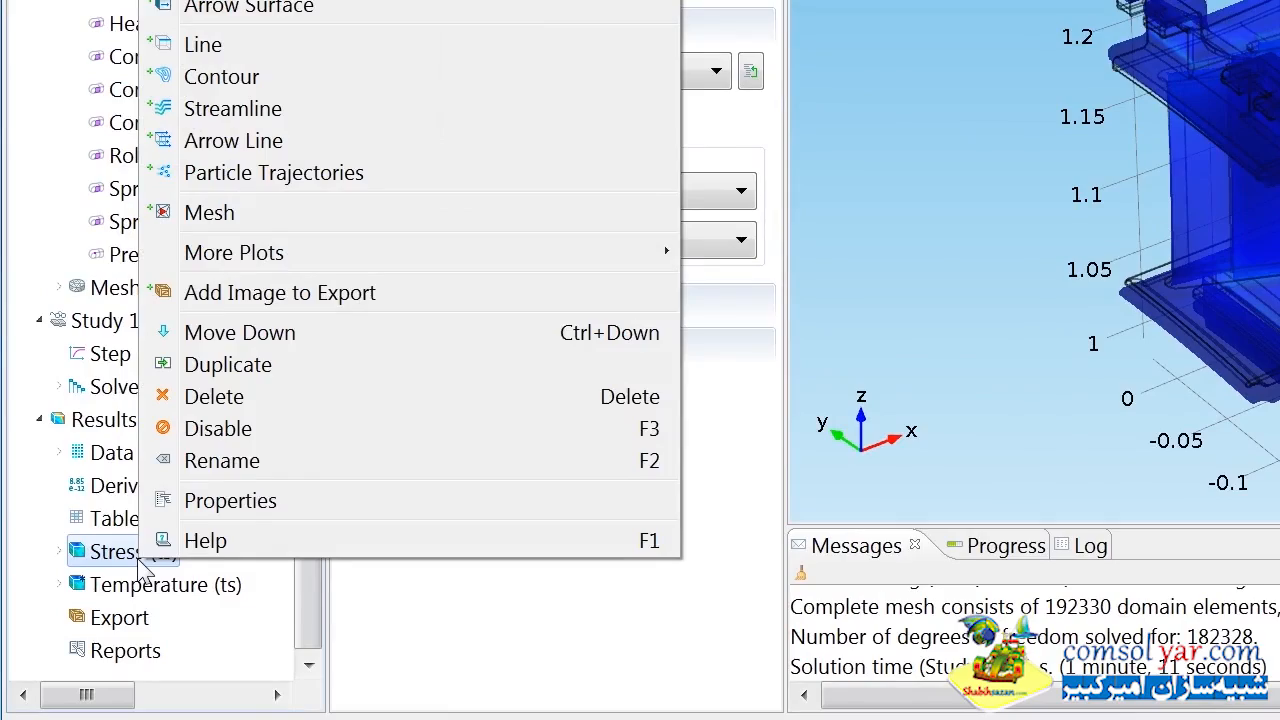
{"action": "mouse_move", "coordinate": [449, 256]}
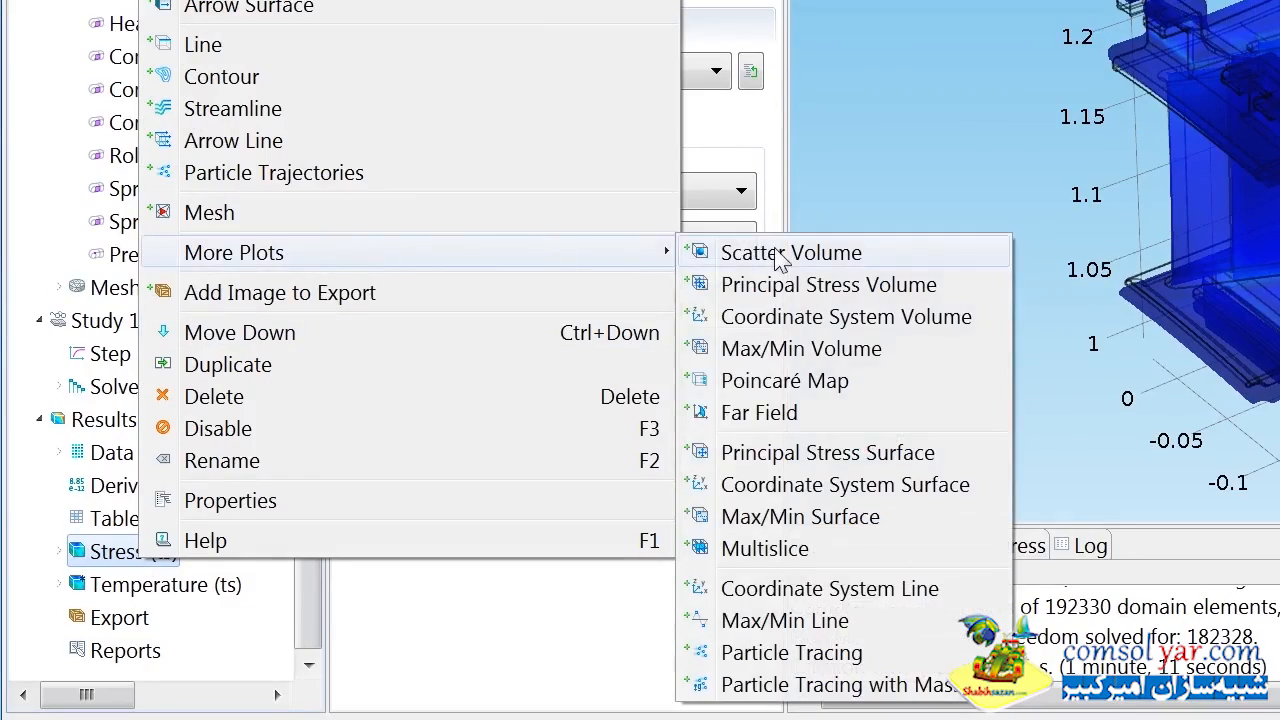
{"action": "left_click", "coordinate": [822, 518]}
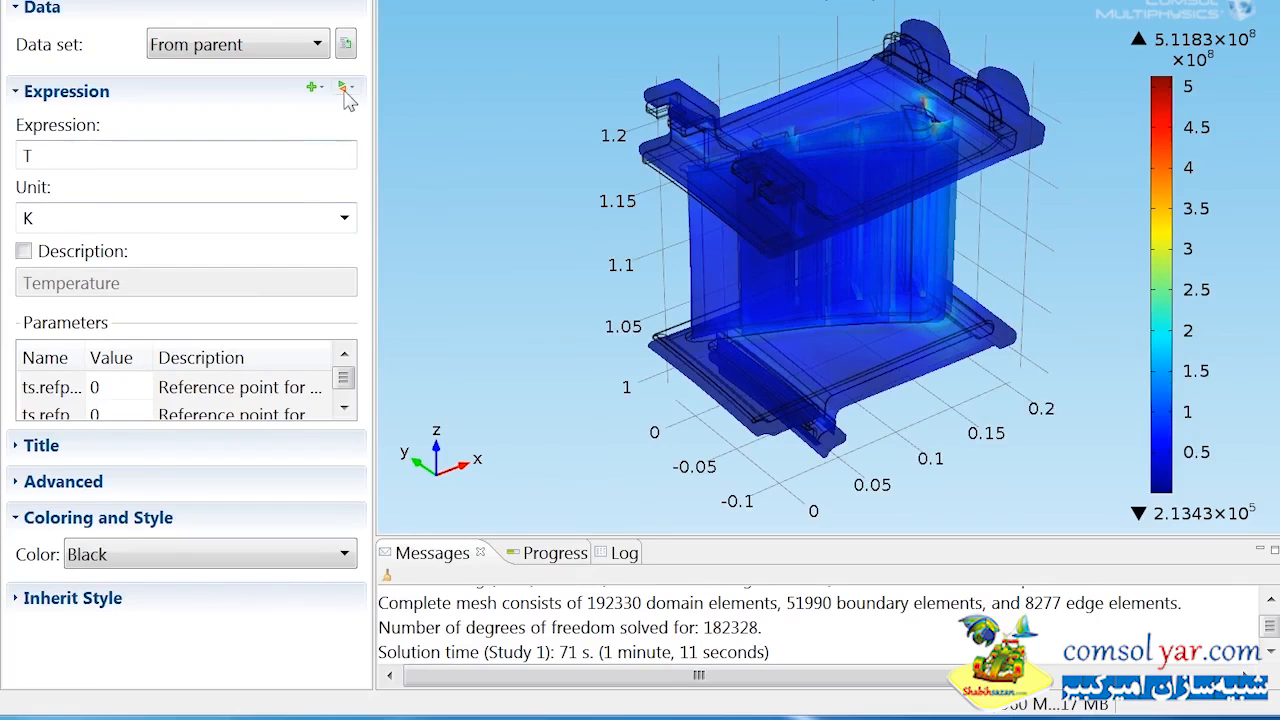
Set the Max/Min Surface expression to the Gauss-point von Mises stress, ts.misesGp, plot it and fit the model in the view.
{"action": "left_click", "coordinate": [343, 89]}
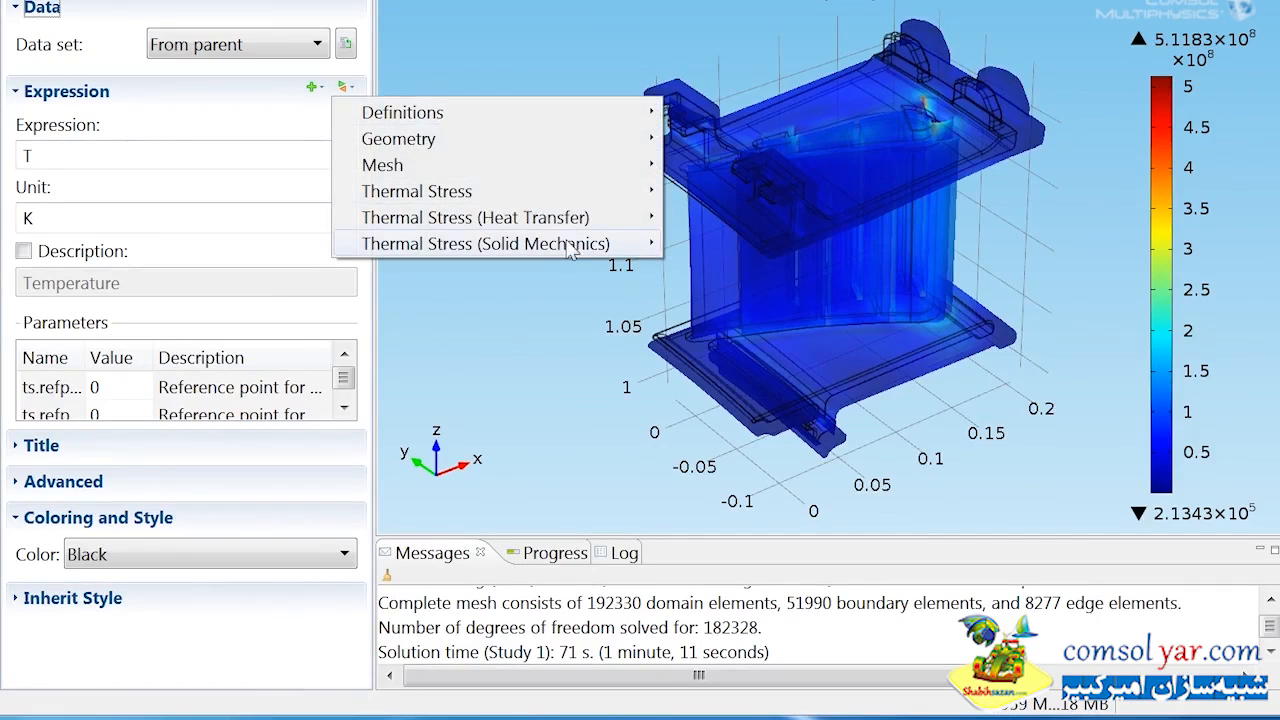
{"action": "mouse_move", "coordinate": [570, 246]}
{"action": "mouse_move", "coordinate": [872, 432]}
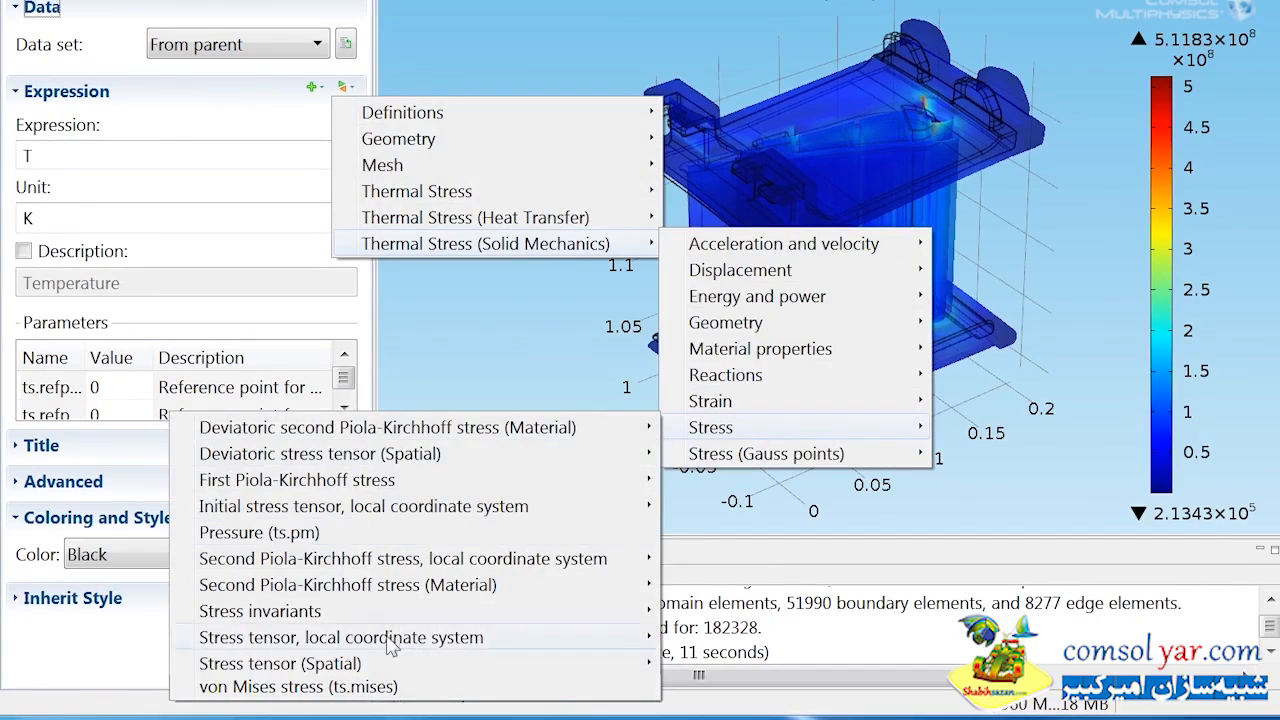
{"action": "left_click", "coordinate": [385, 688]}
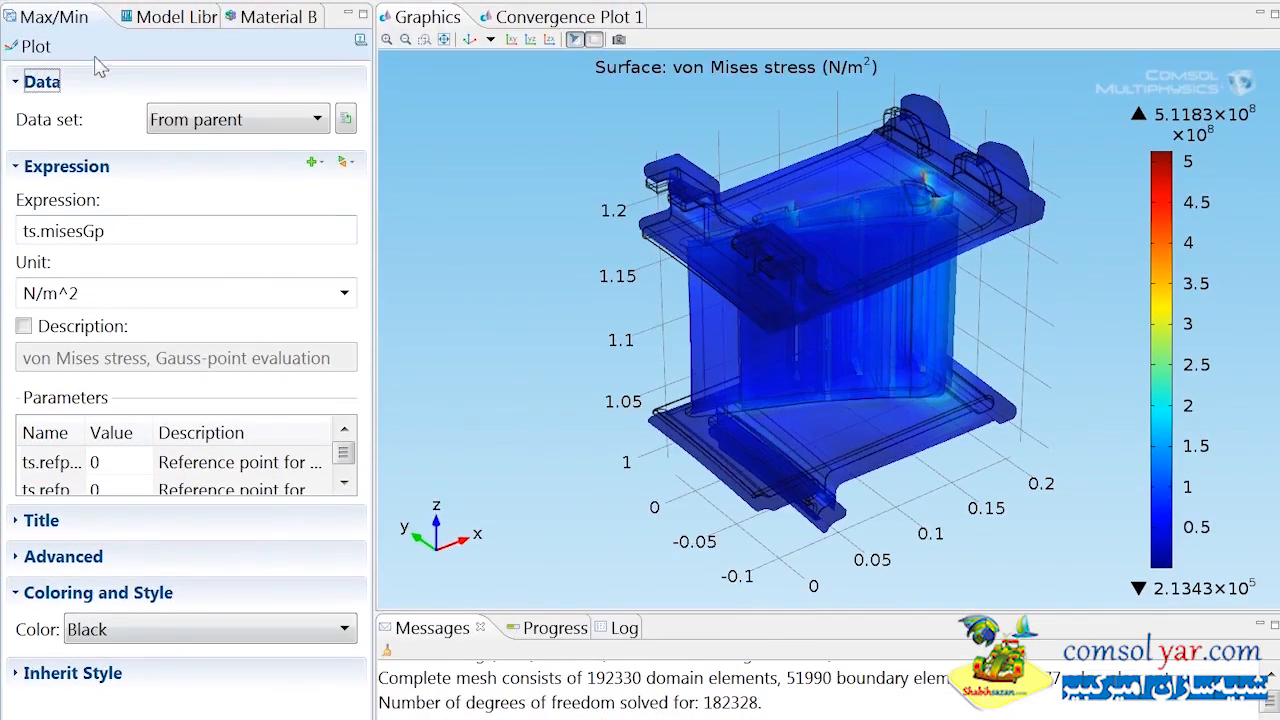
{"action": "left_click", "coordinate": [48, 46]}
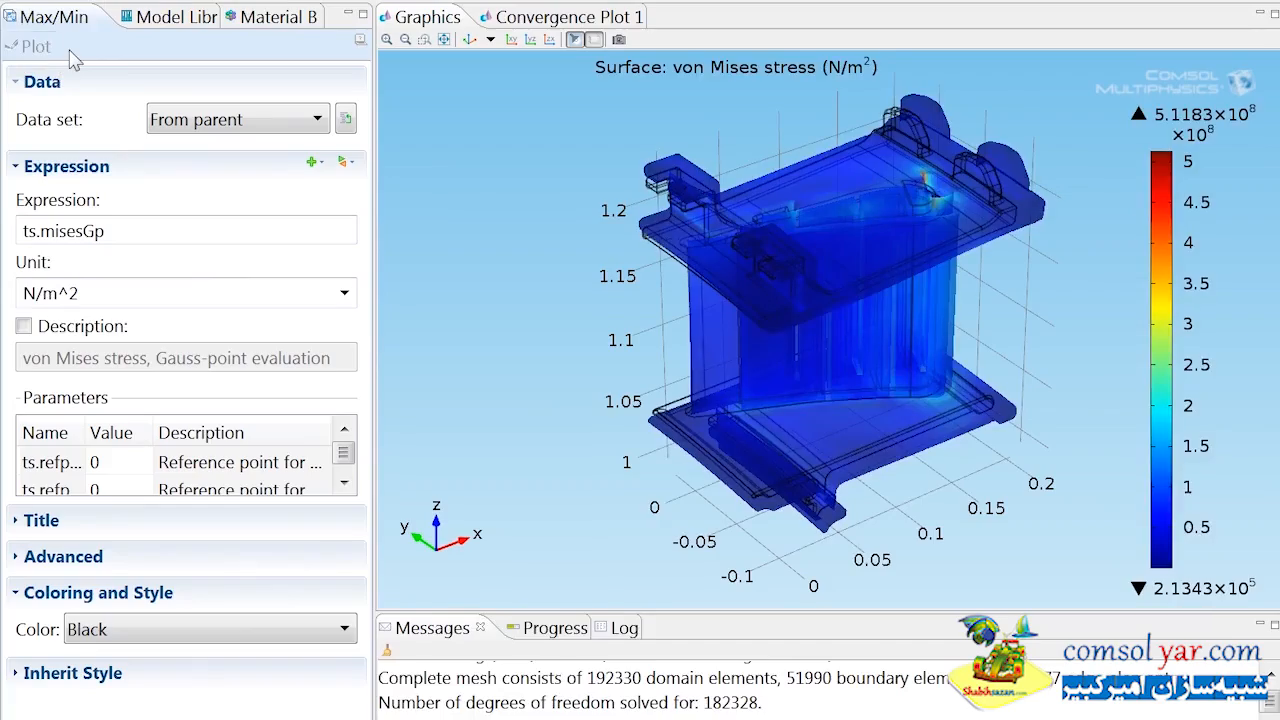
{"action": "left_click", "coordinate": [444, 40]}
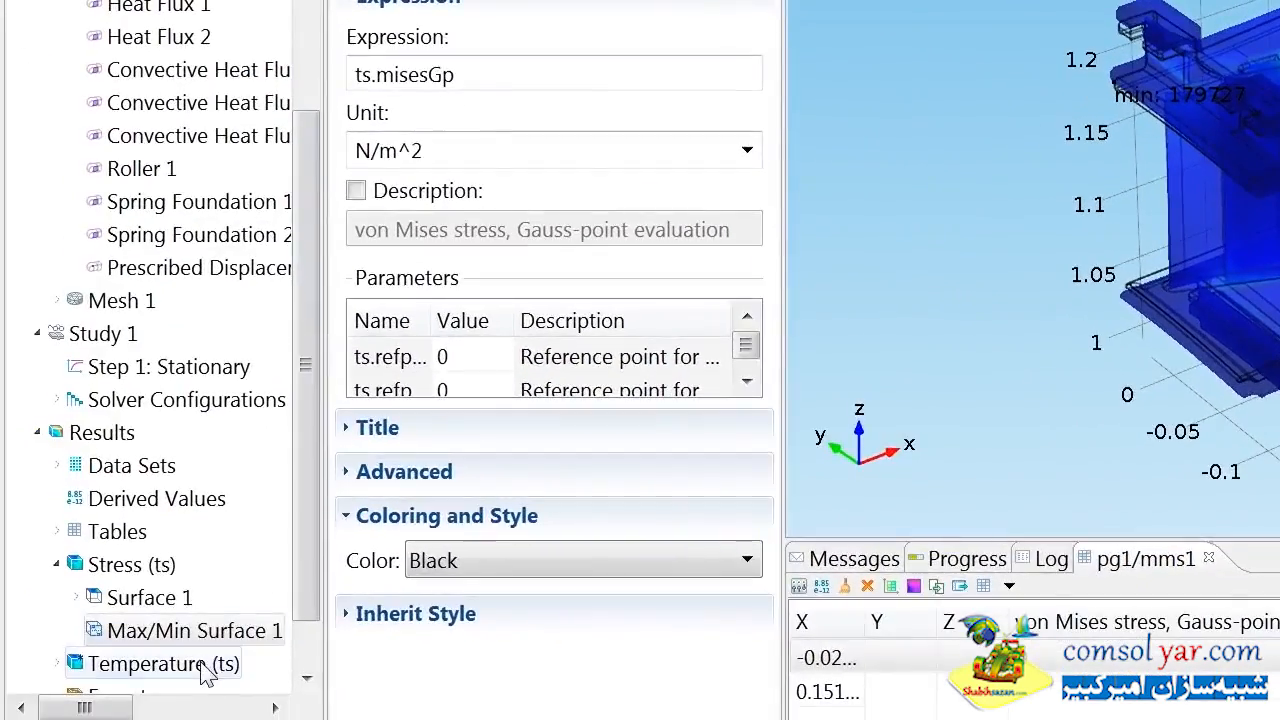
Turn off the data set edges in the Temperature (ts) plot group and replot it.
{"action": "left_click", "coordinate": [200, 666]}
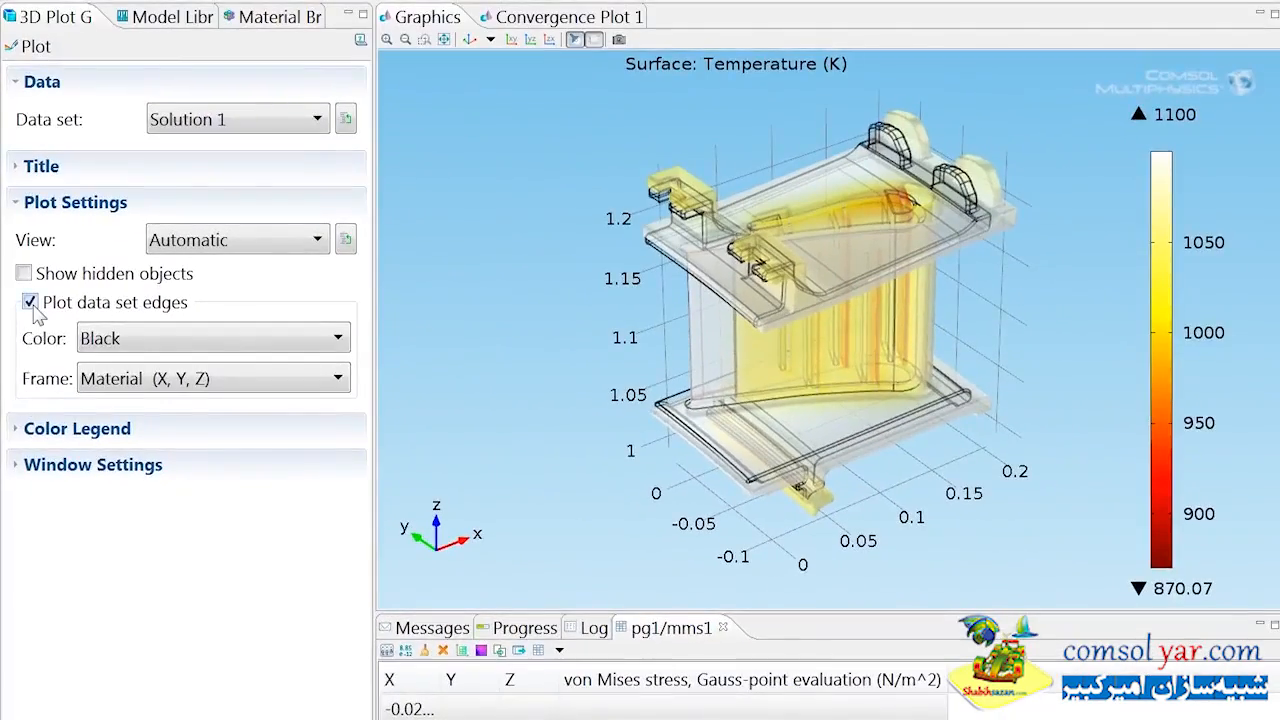
{"action": "left_click", "coordinate": [363, 161]}
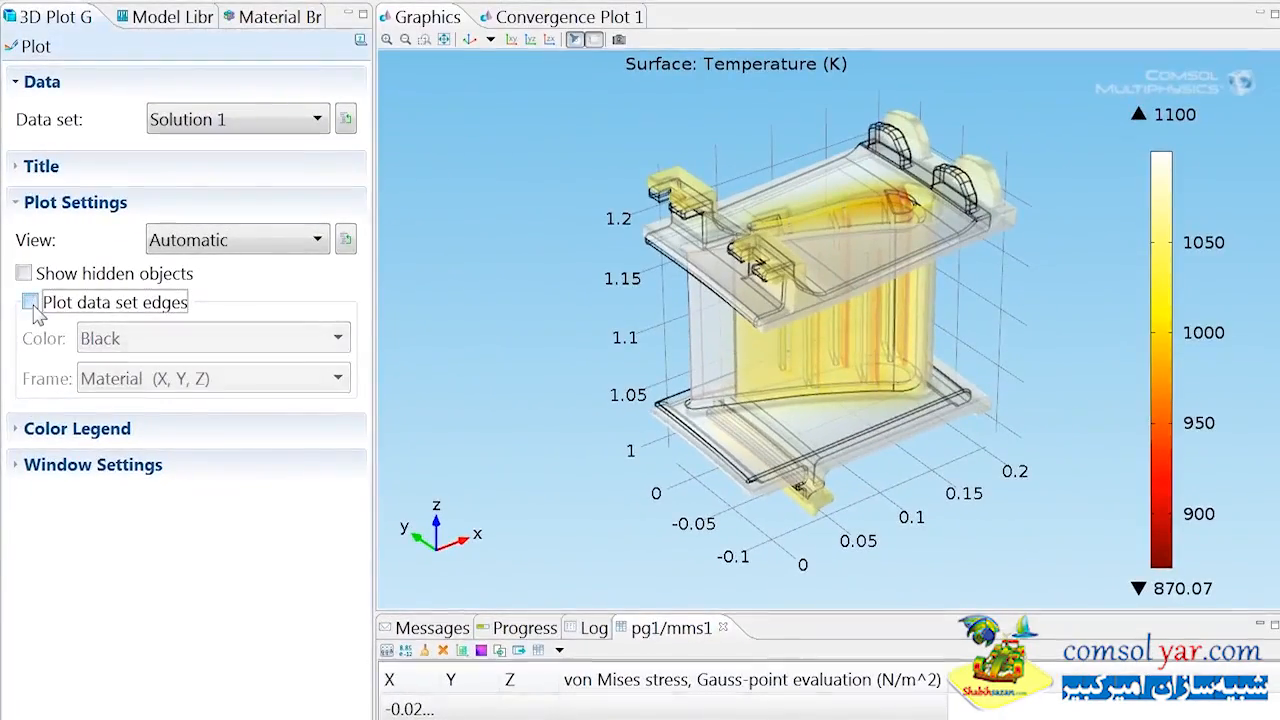
{"action": "left_click", "coordinate": [40, 48]}
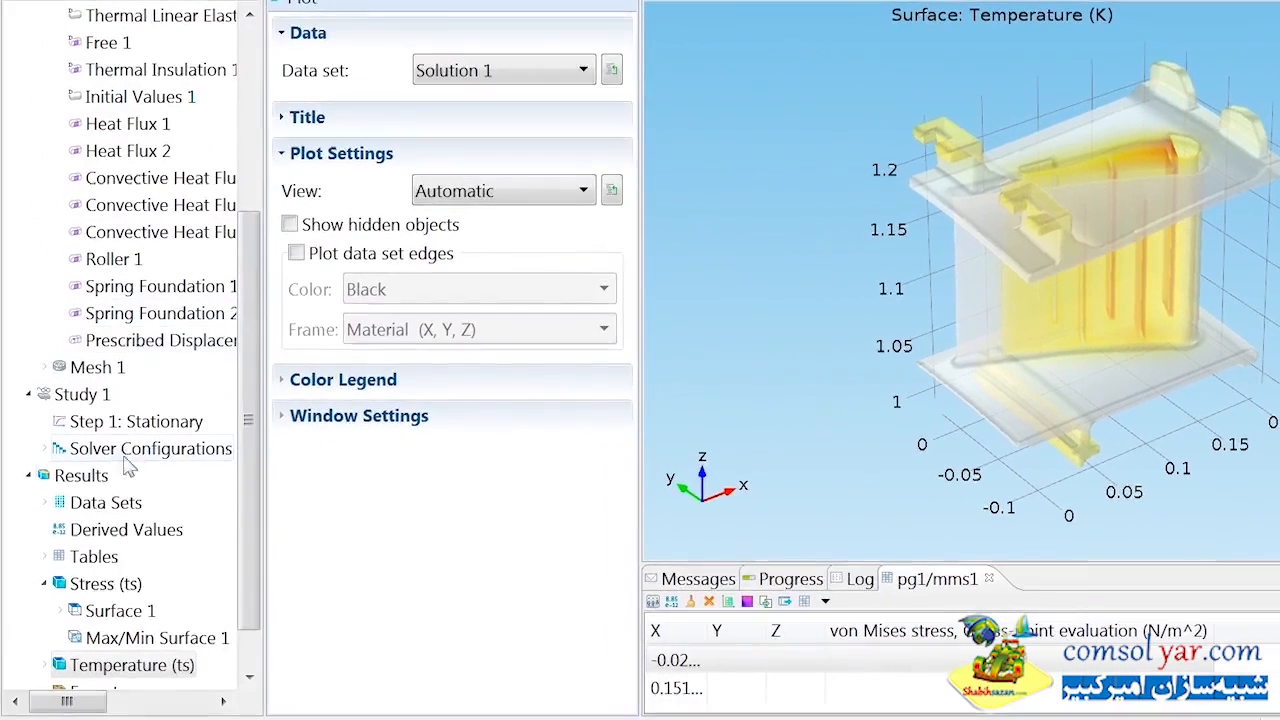
Create a new 3D plot group under Results and add a Volume plot to it.
{"action": "right_click", "coordinate": [96, 476]}
{"action": "left_click", "coordinate": [168, 491]}
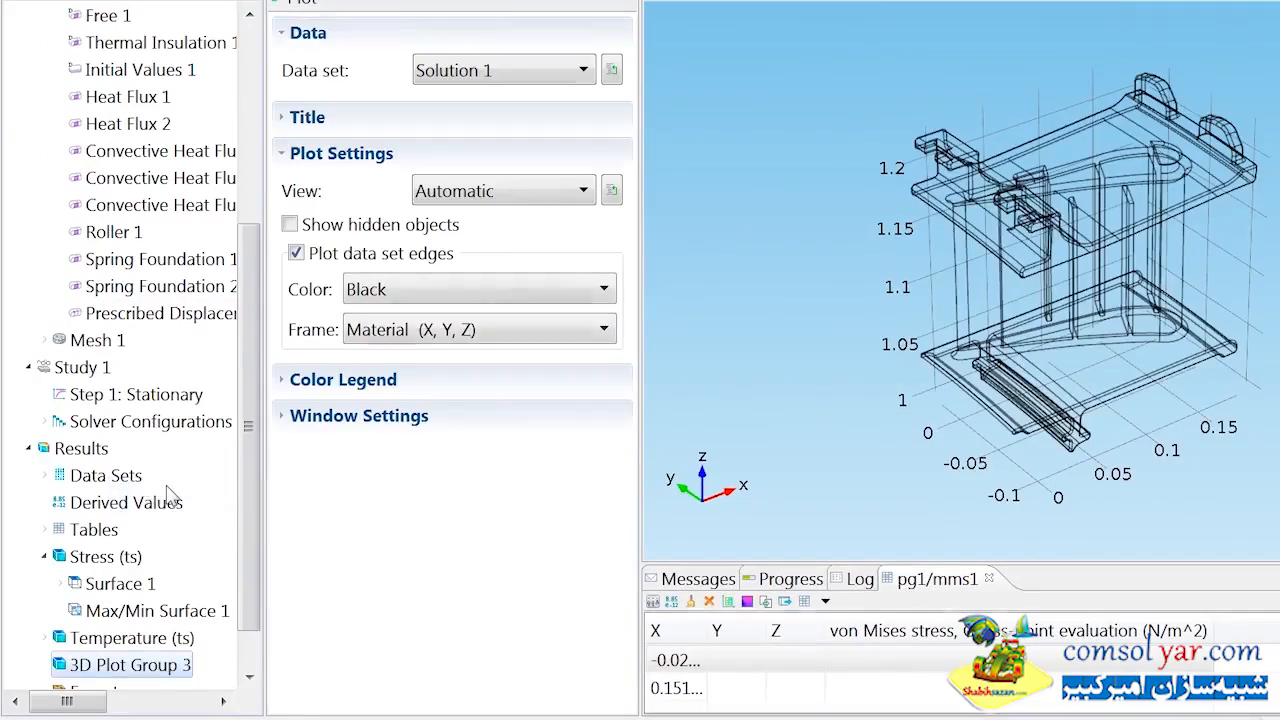
{"action": "right_click", "coordinate": [155, 670]}
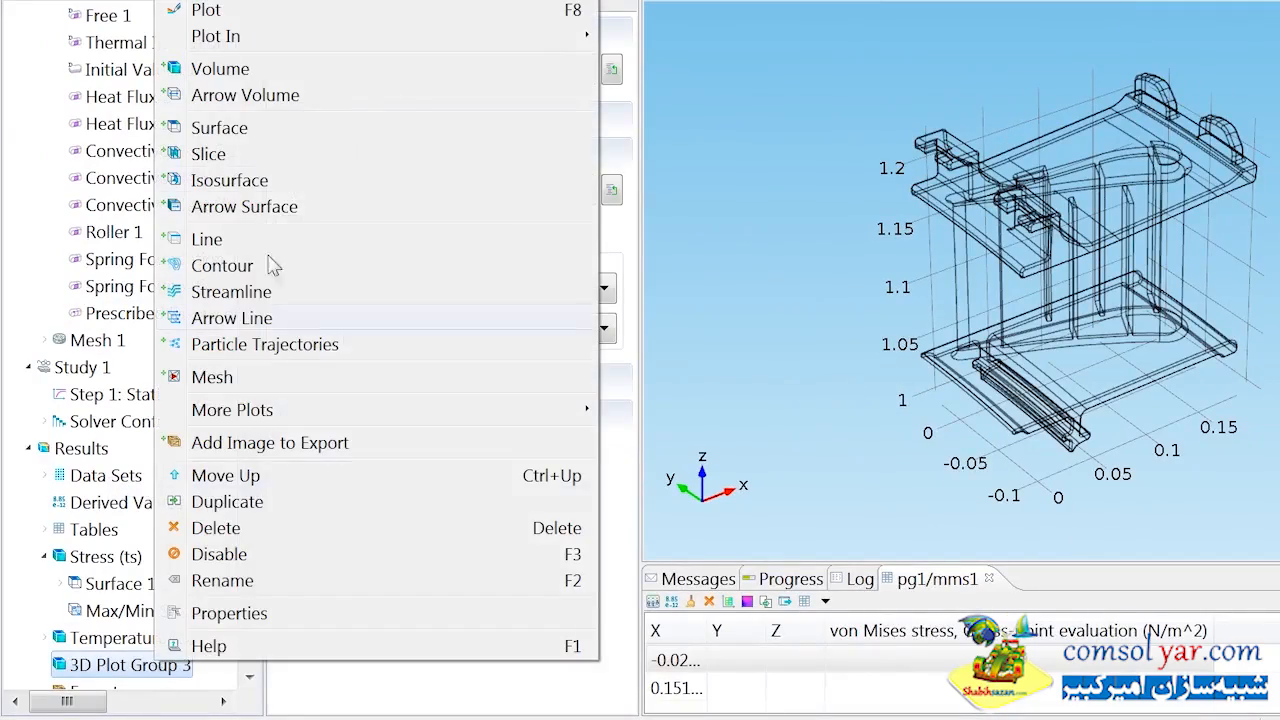
{"action": "left_click", "coordinate": [306, 70]}
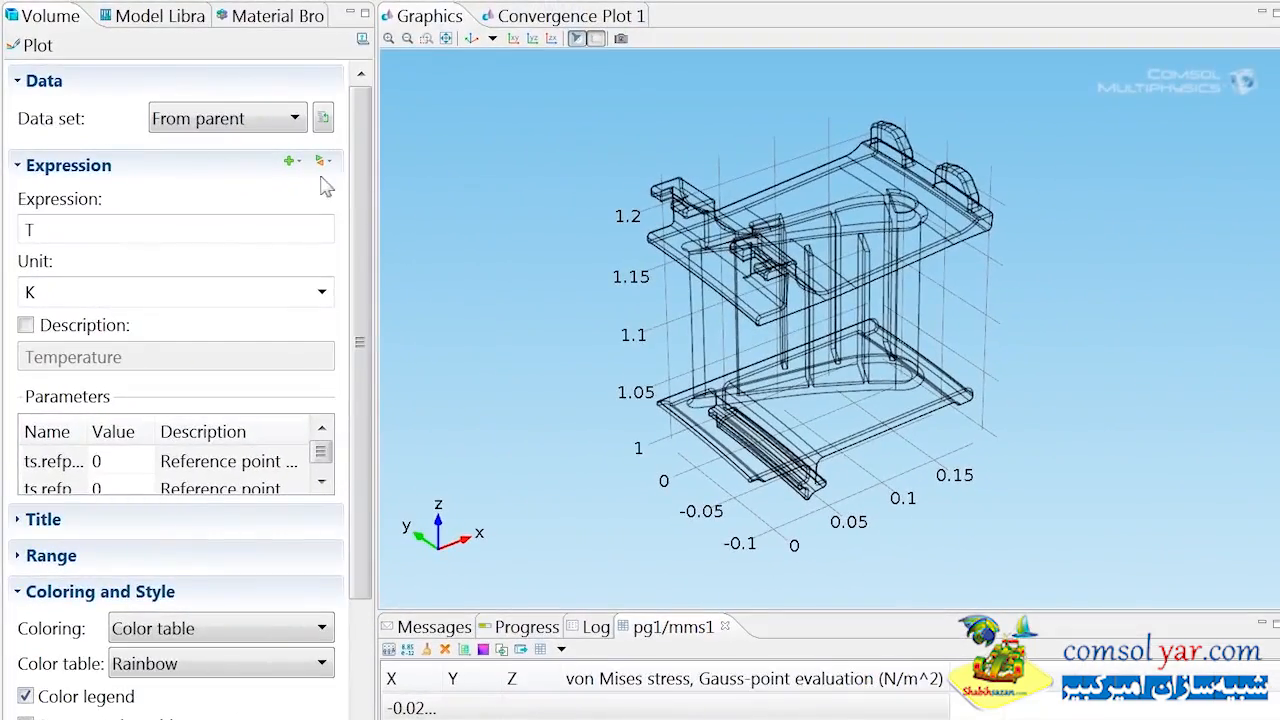
Set the Volume plot to show total displacement (ts.disp) in mm, plot it and fit the model in the view.
{"action": "left_click", "coordinate": [322, 162]}
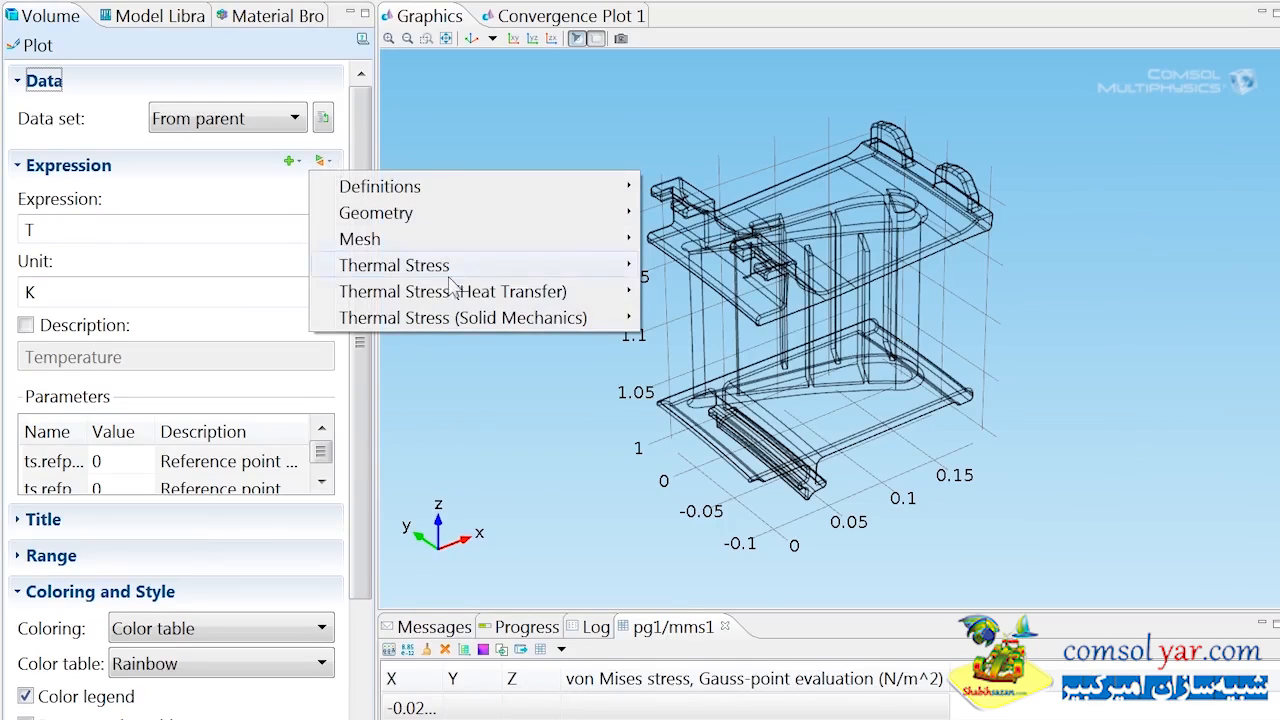
{"action": "mouse_move", "coordinate": [558, 328]}
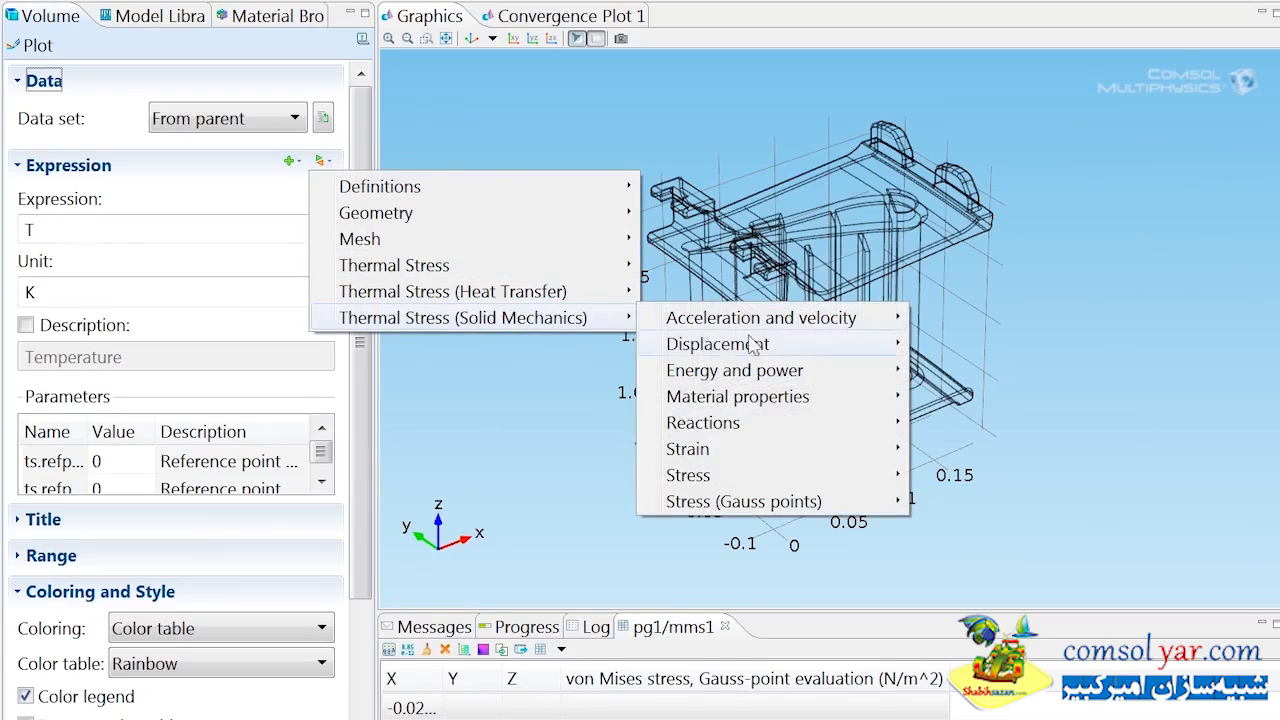
{"action": "mouse_move", "coordinate": [843, 349]}
{"action": "left_click", "coordinate": [988, 396]}
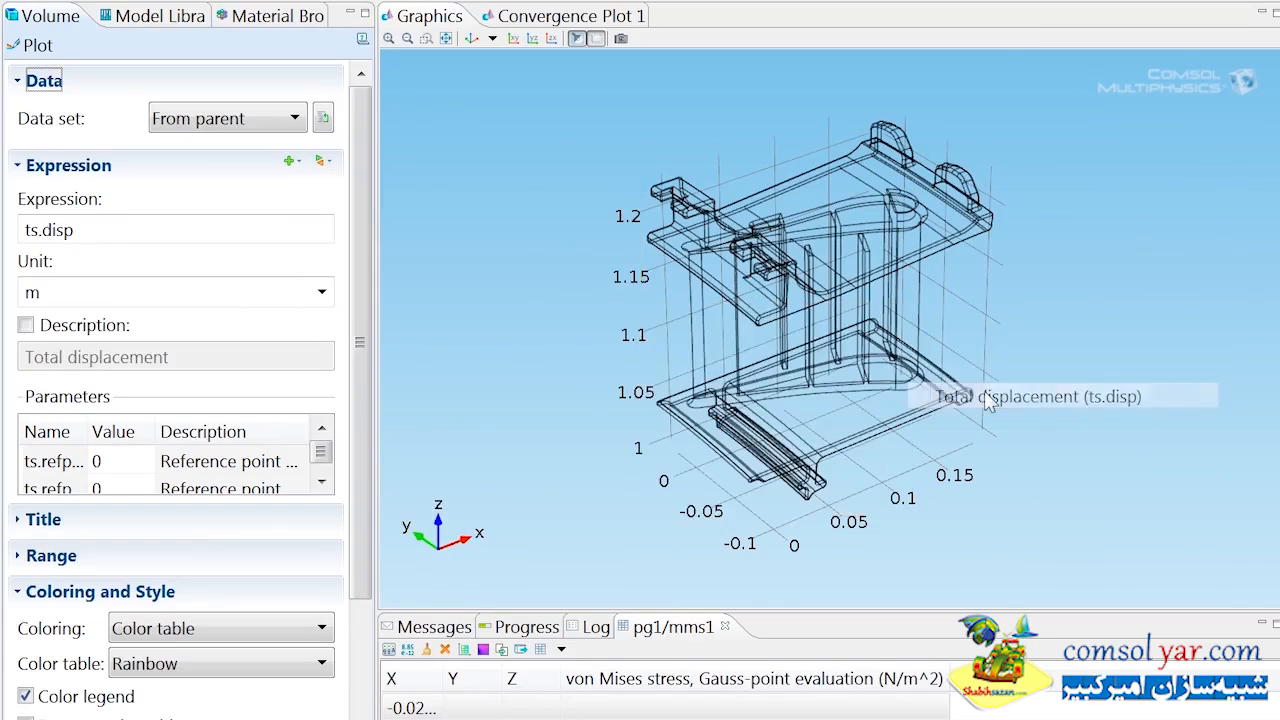
{"action": "left_click", "coordinate": [322, 291]}
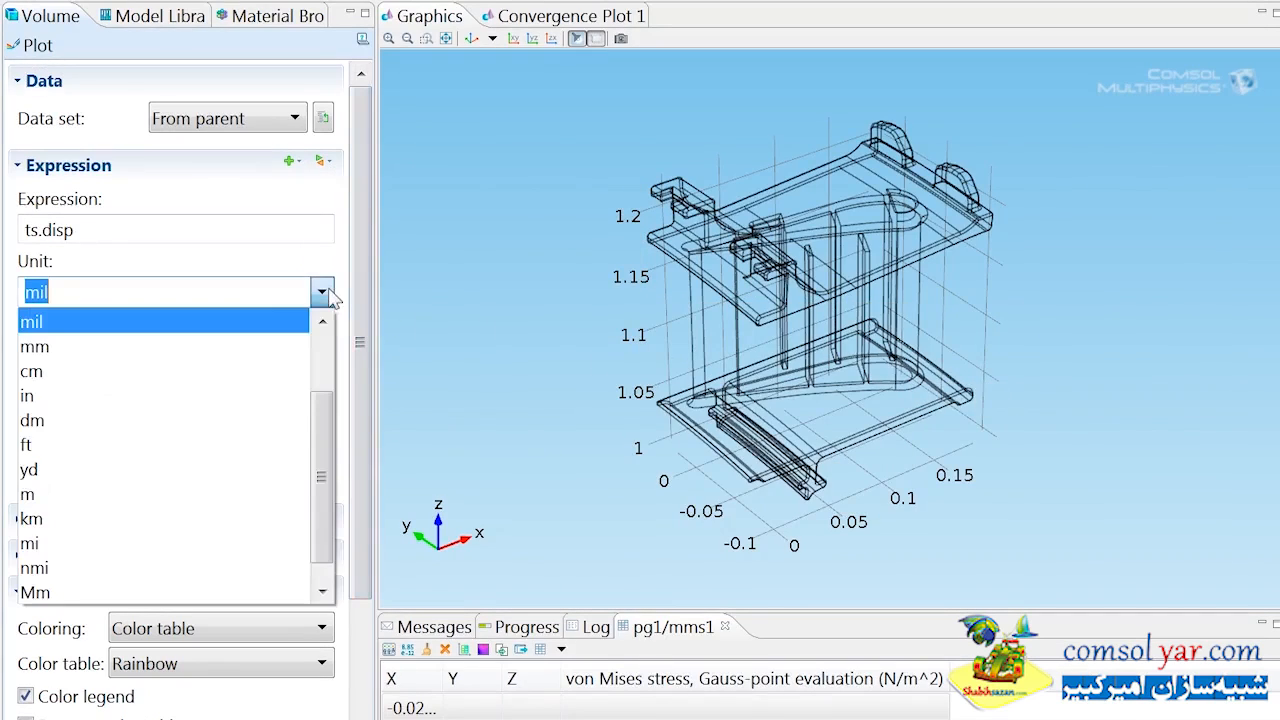
{"action": "left_click", "coordinate": [268, 346]}
{"action": "left_click", "coordinate": [55, 45]}
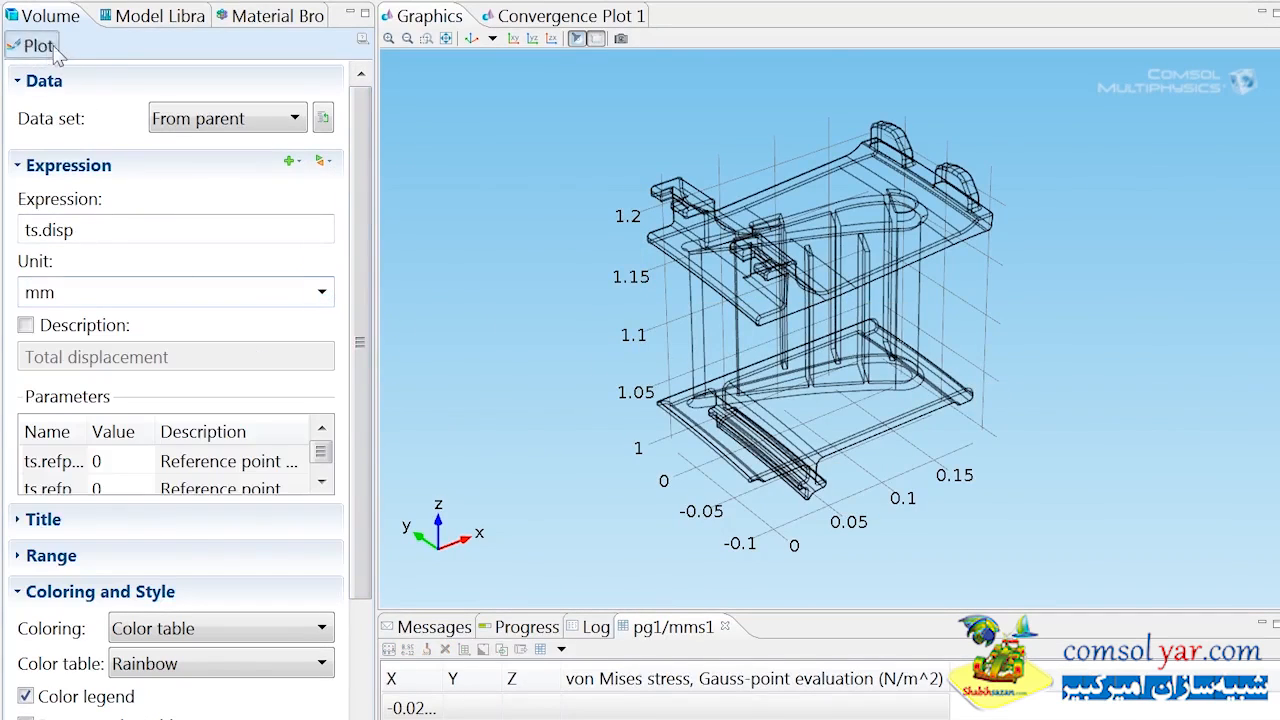
{"action": "left_click", "coordinate": [445, 38]}
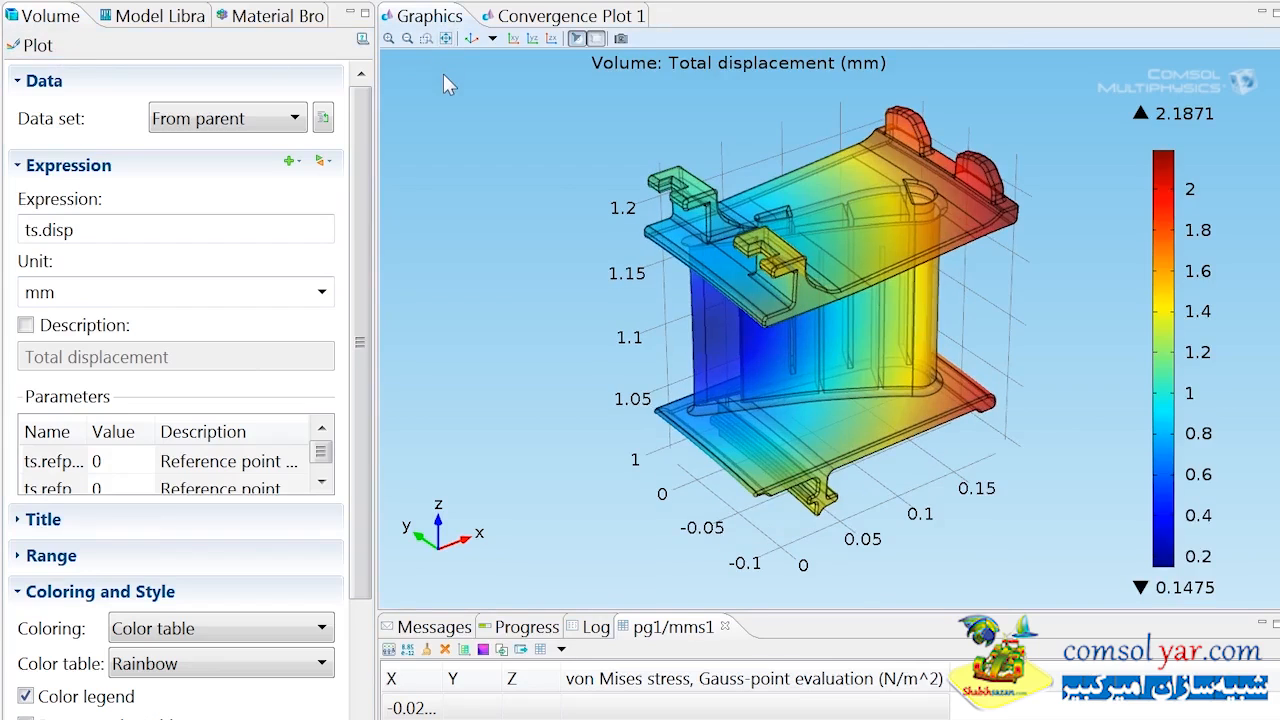